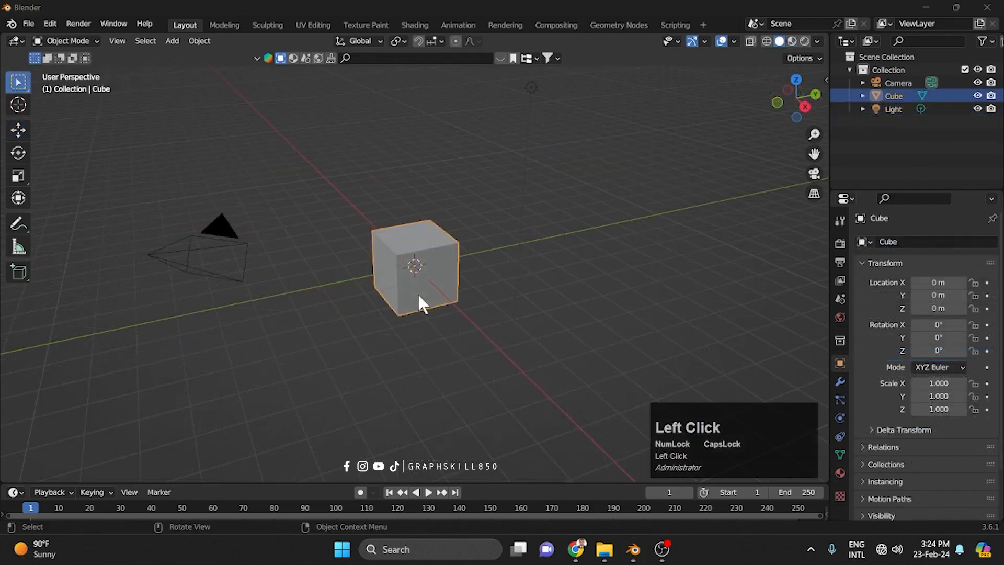
- Delete the default cube and add a mesh plane at the world origin
key(Delete)
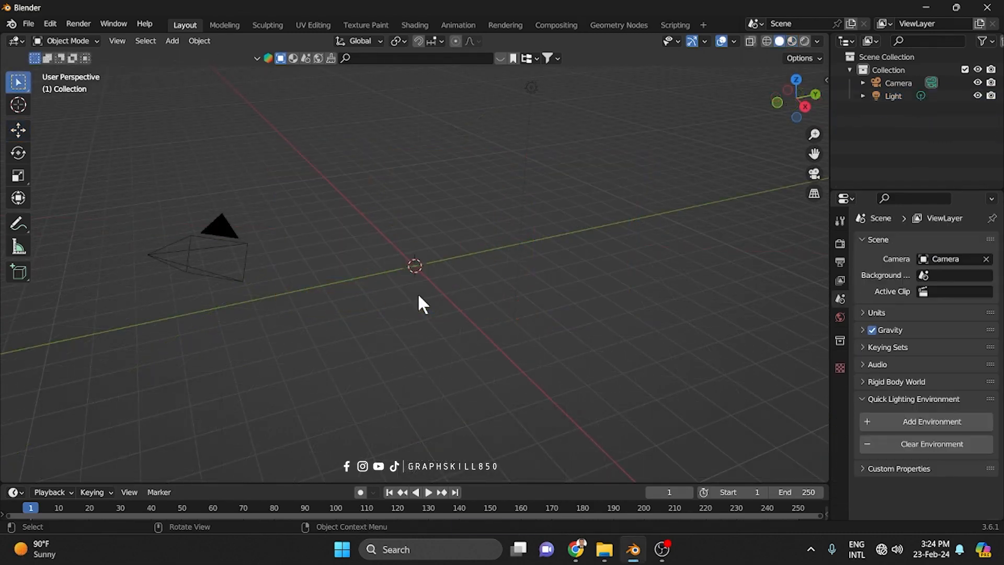
key(shift)
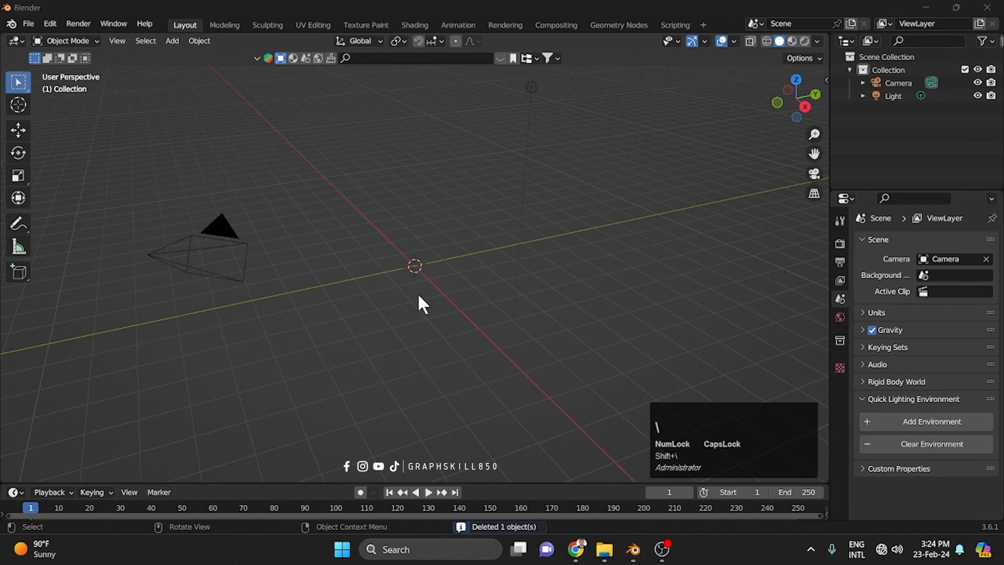
click(397, 235)
key(shift+a)
mouse_move(361, 246)
click(448, 253)
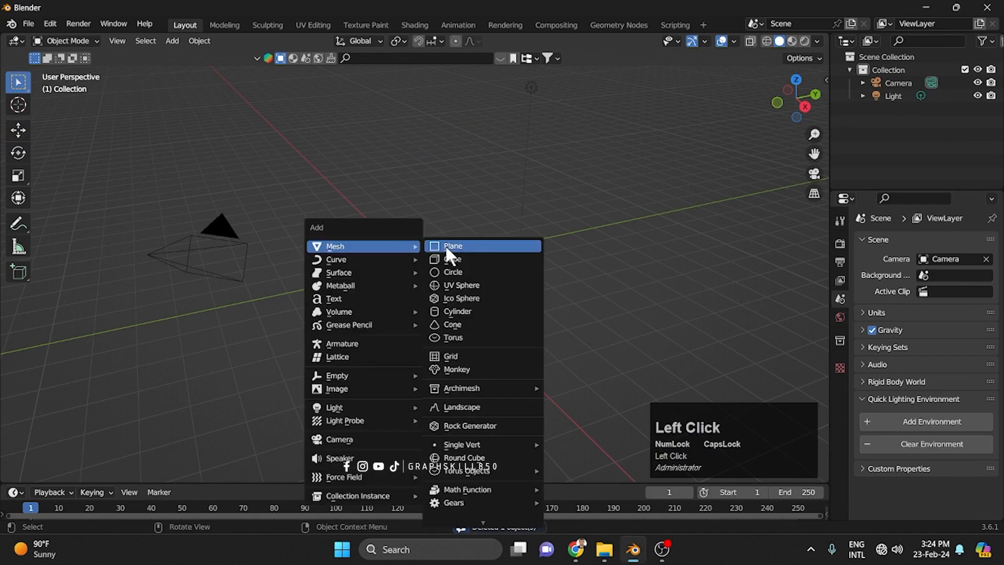
middle_drag(338, 358, 434, 400)
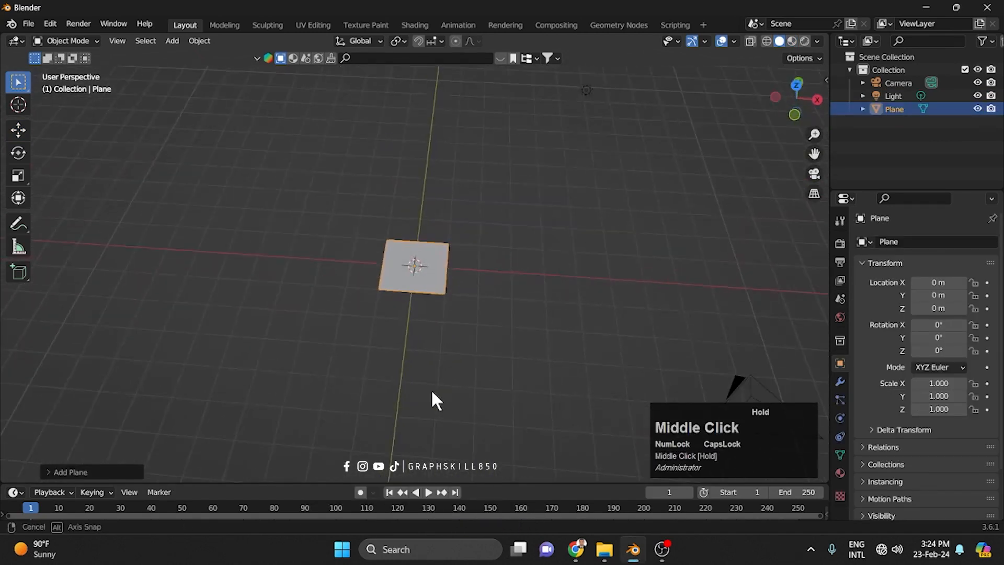
scroll(416, 275, up, 3)
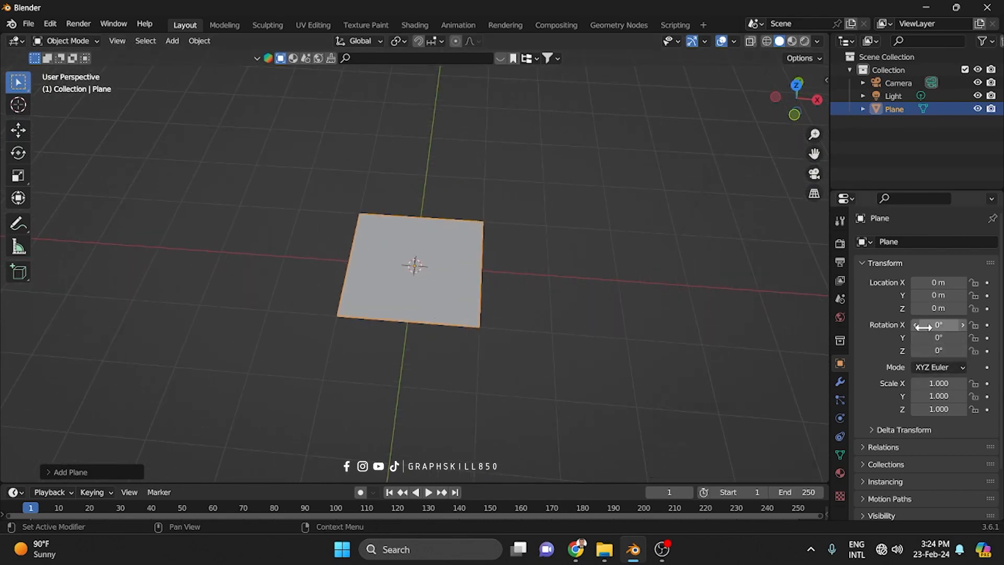
- Set the plane's scale to 2 in X and 3 in Y
click(926, 384)
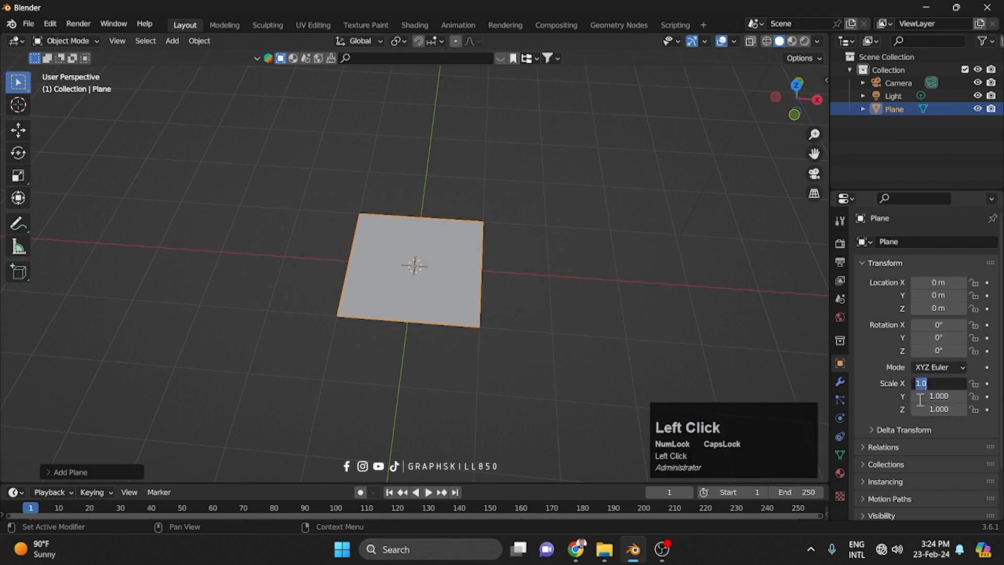
text(2)
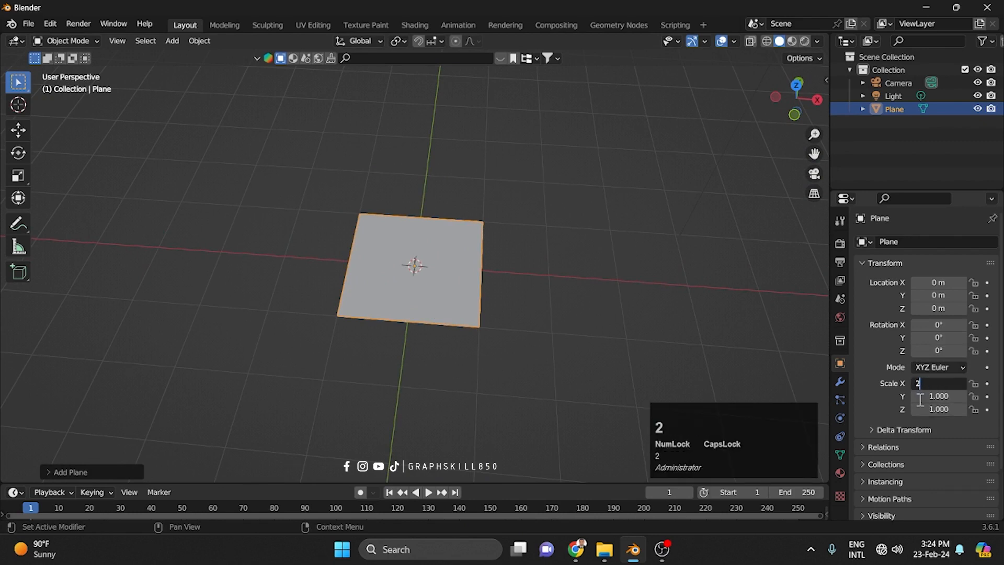
key(Return)
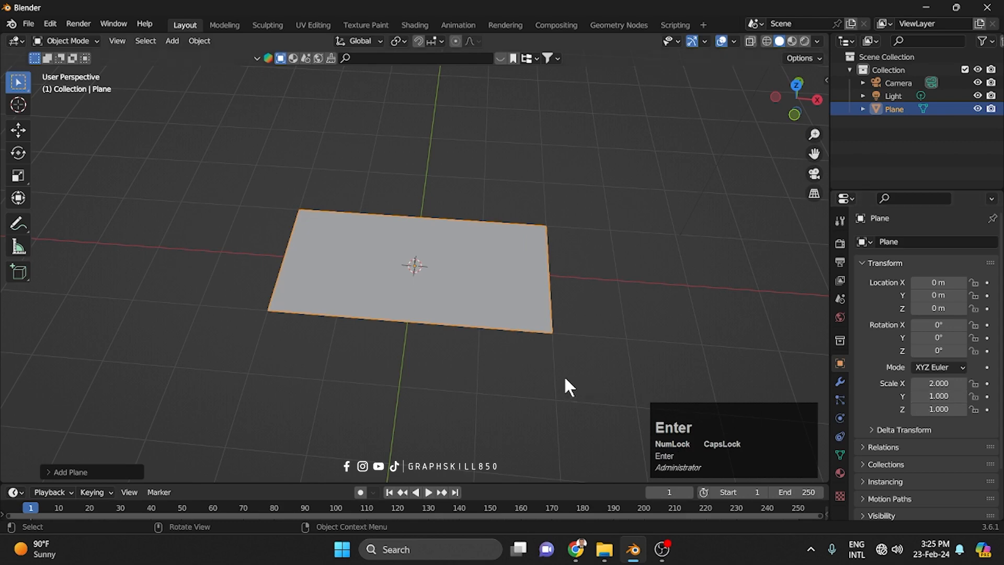
middle_drag(566, 385, 706, 382)
click(940, 397)
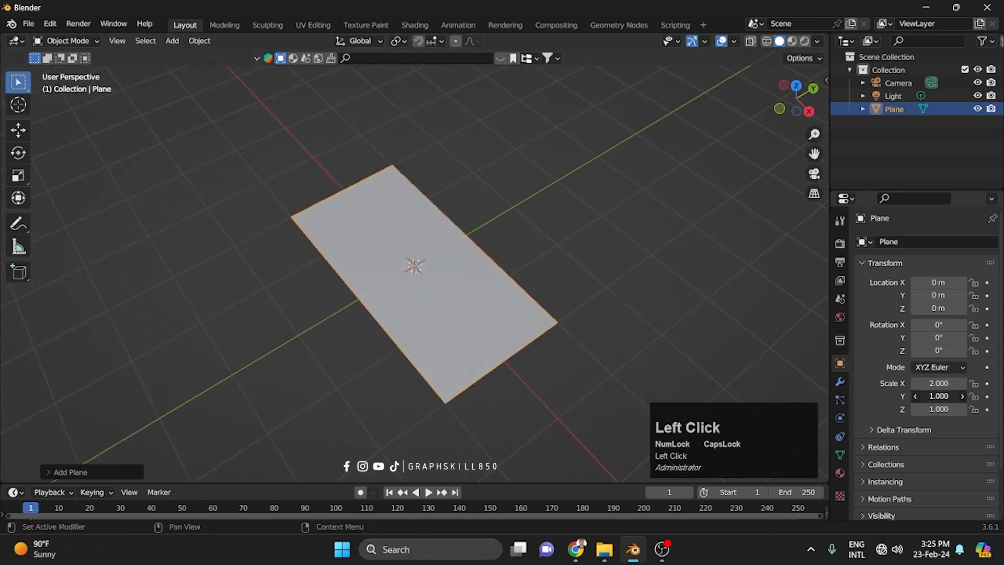
text(3)
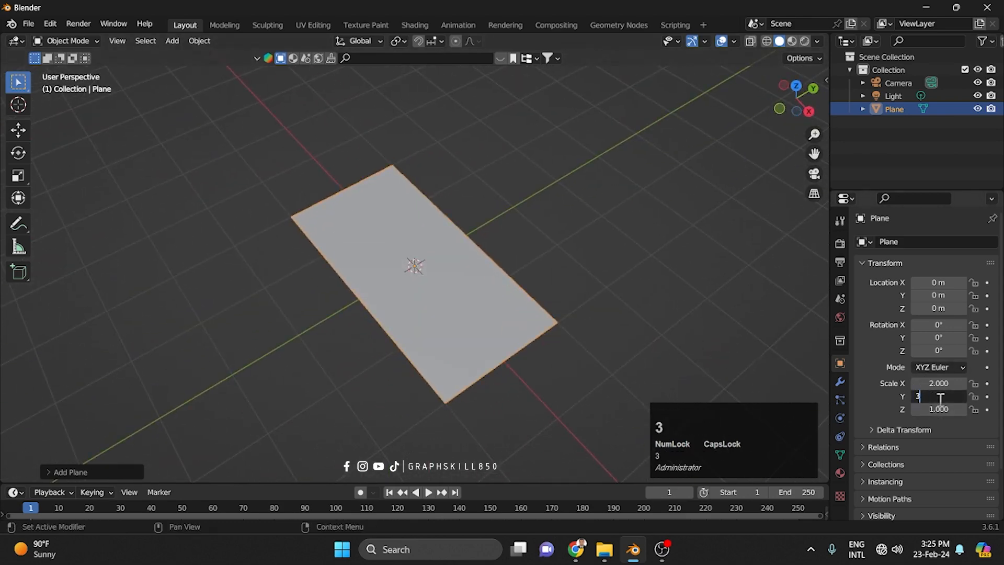
key(Return)
scroll(552, 293, down, 2)
middle_drag(550, 286, 419, 327)
middle_drag(487, 371, 460, 382)
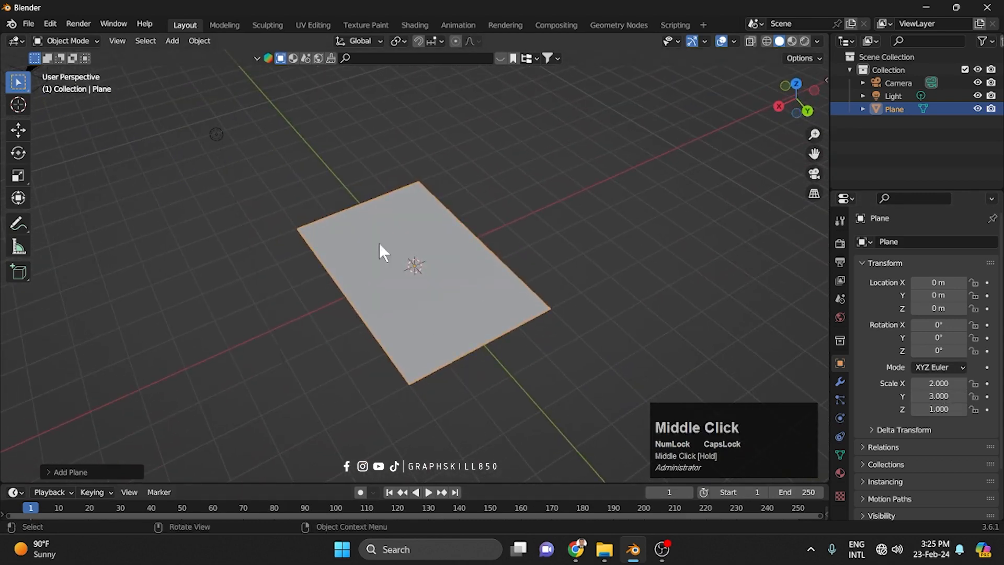
- Switch to File Explorer, view the pouch artwork 9306350_Mesa de trabajo 1.jpg to check its proportions, and return to Blender
click(604, 550)
click(503, 485)
double_click(205, 156)
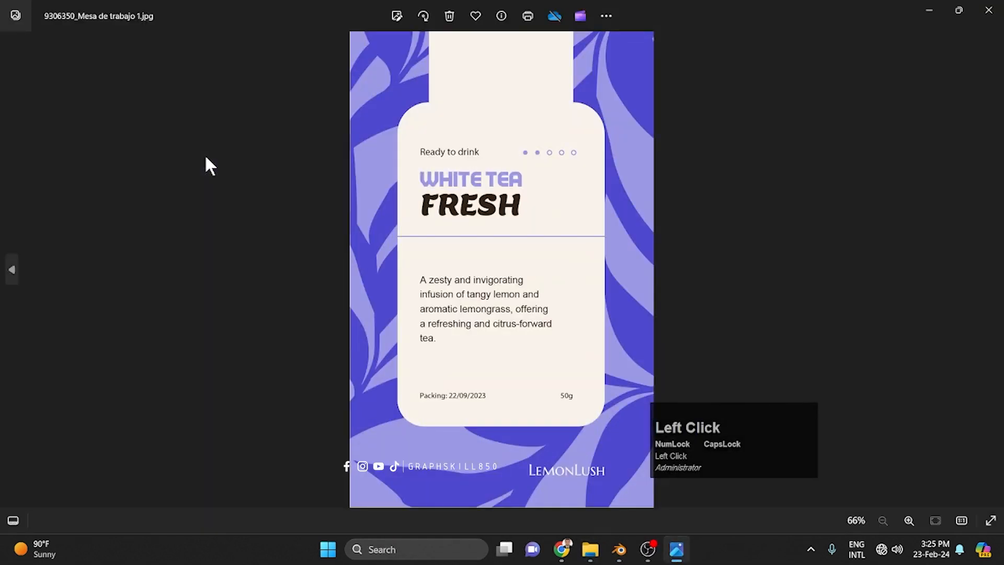
click(989, 10)
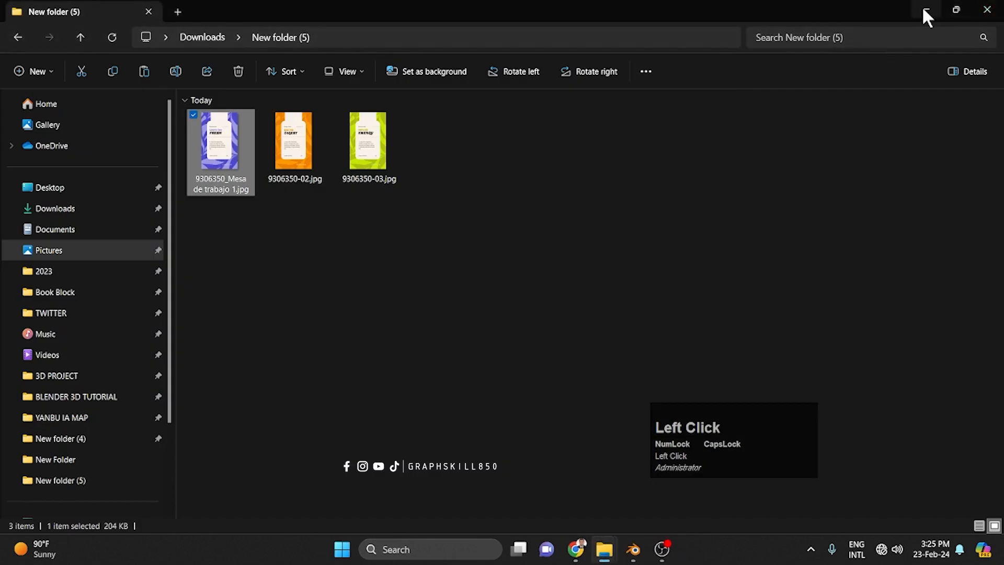
click(925, 10)
- Apply all transforms to the scaled plane
scroll(445, 350, up, 1)
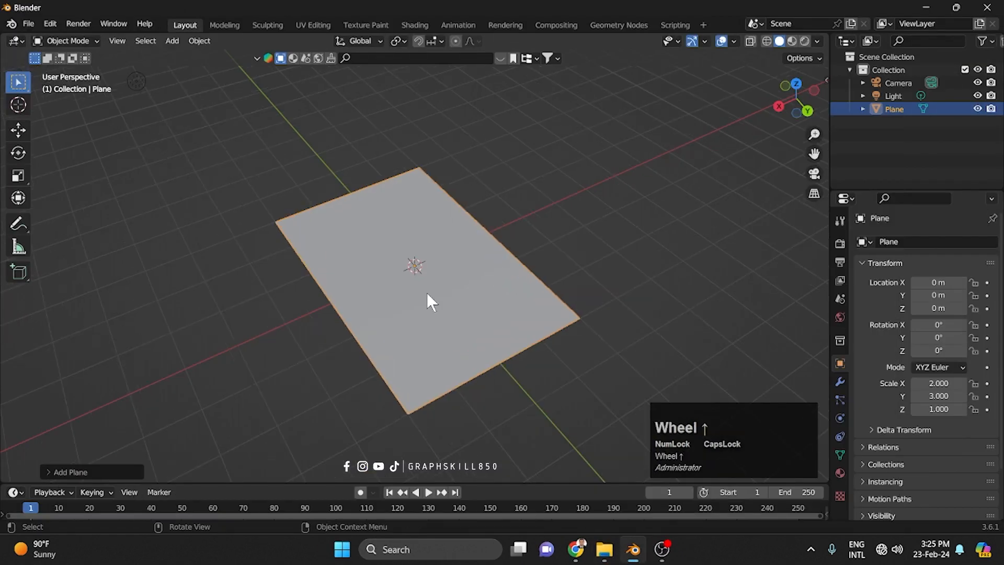
key(ctrl+a)
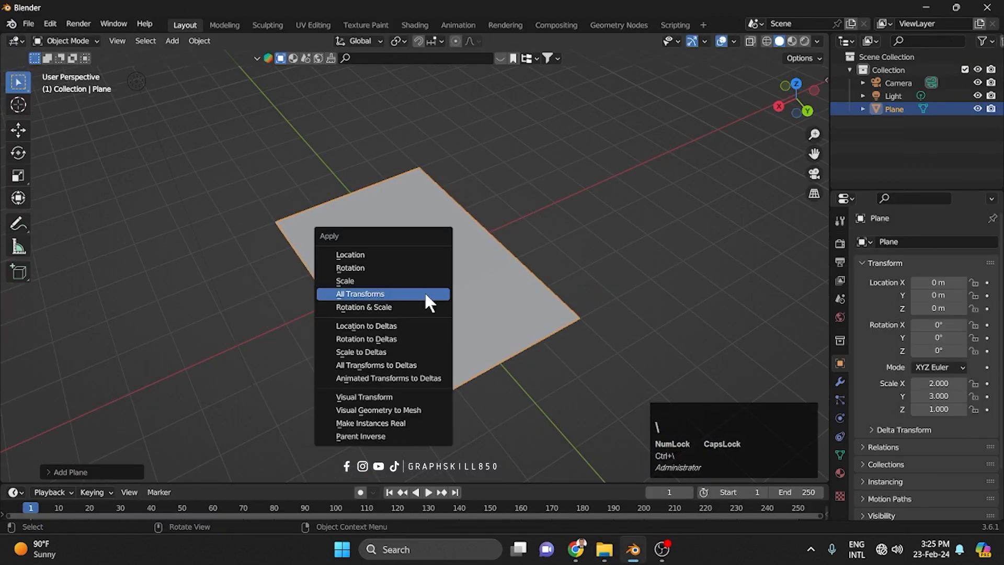
click(425, 294)
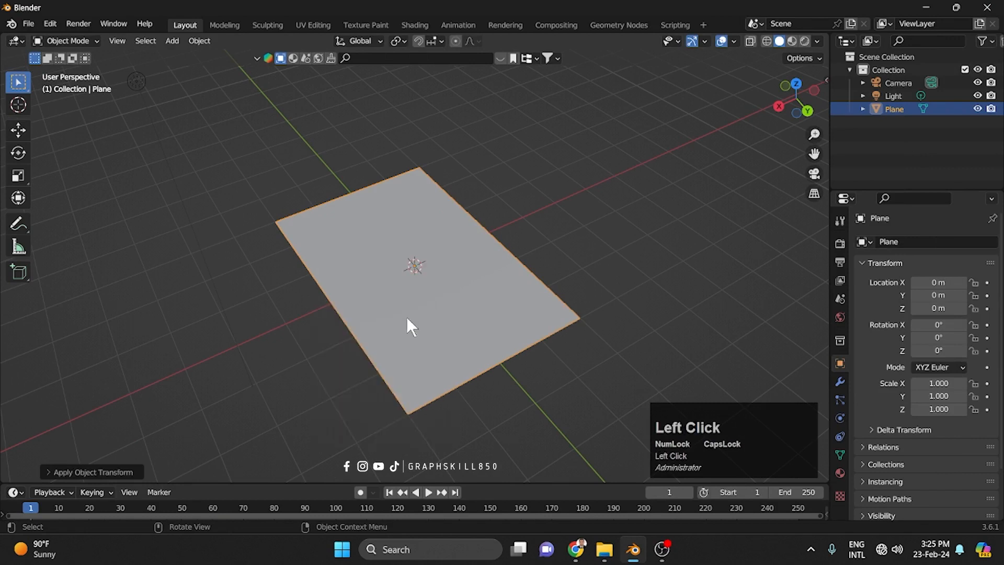
- Subdivide the whole plane in Edit Mode with the number of cuts set to 40
key(Tab)
right_click(396, 212)
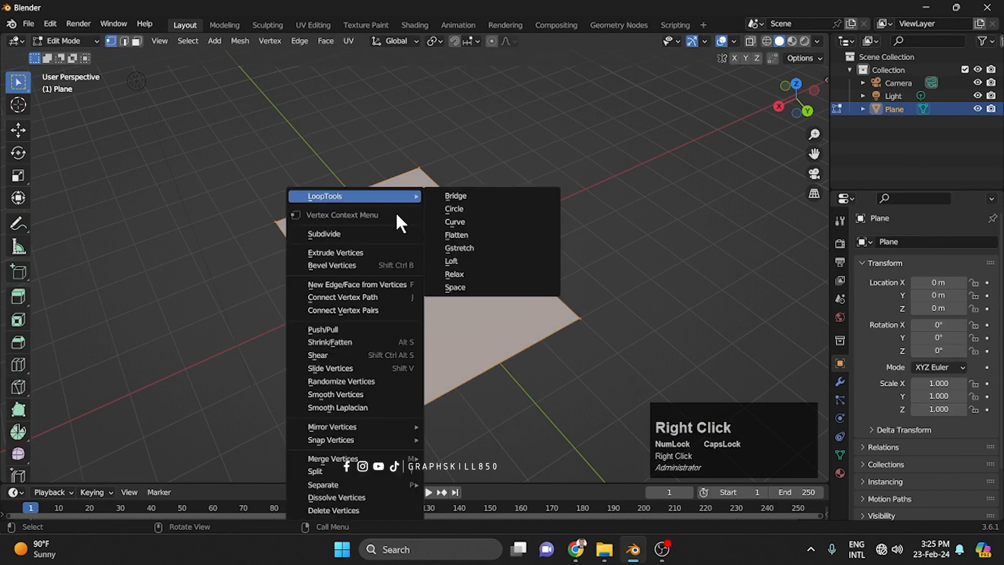
click(339, 245)
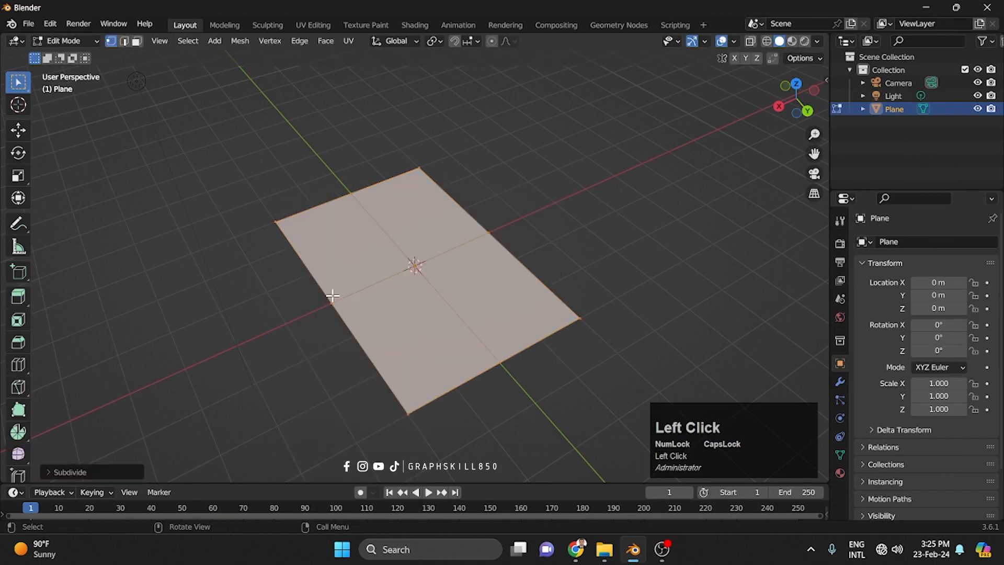
click(76, 471)
click(167, 383)
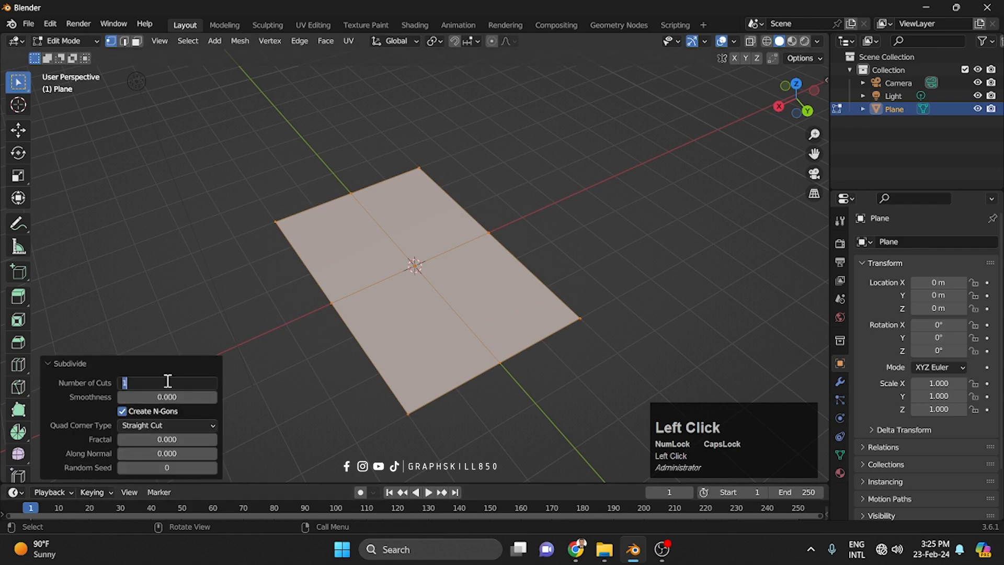
text(40)
key(Return)
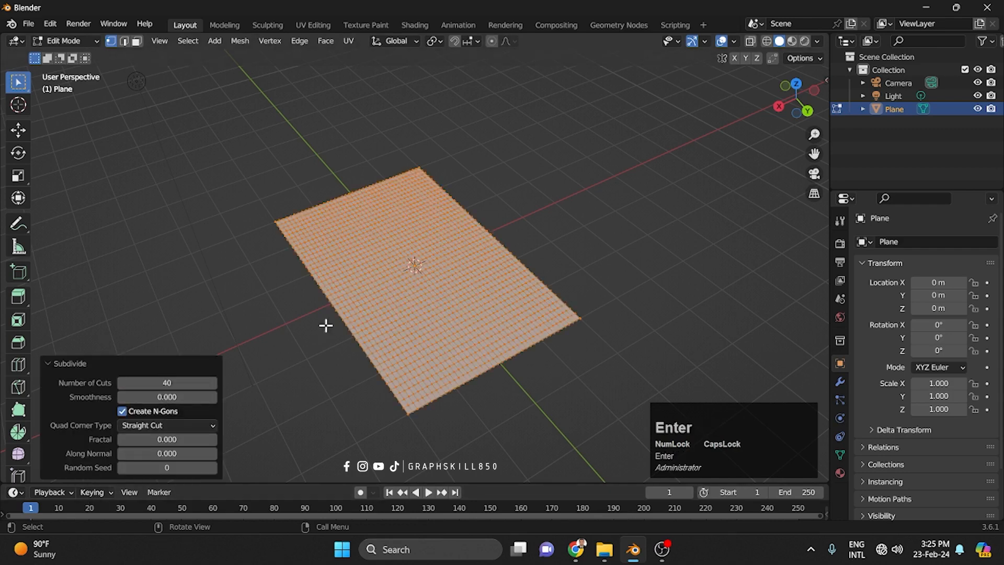
- In top view, select the vertex rows along both short edges of the plane and scale them outward in Y by about 1.16
click(267, 287)
shift+middle_drag(218, 287, 367, 314)
key(KP_6)
key(KP_7)
drag(278, 123, 515, 146)
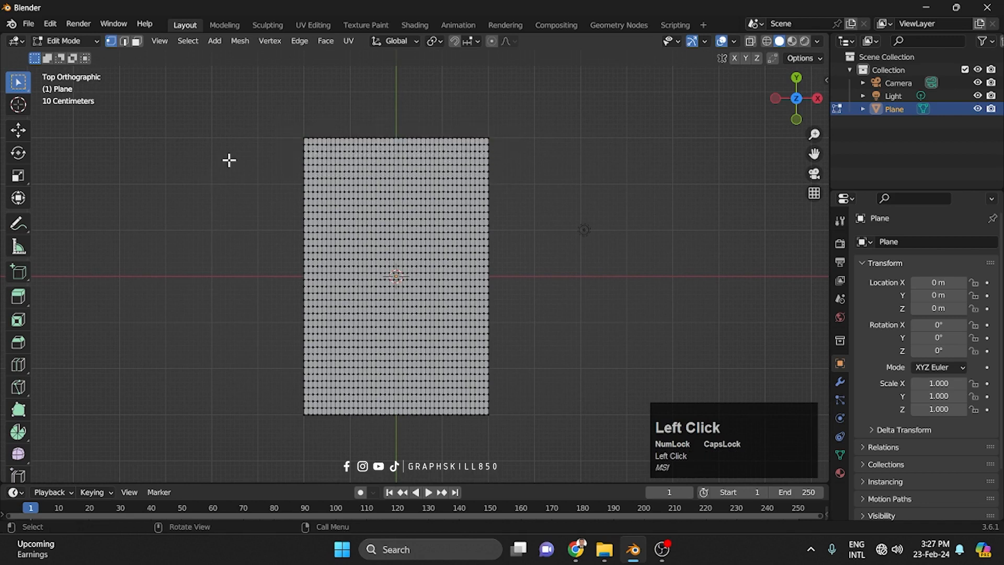
drag(258, 116, 539, 141)
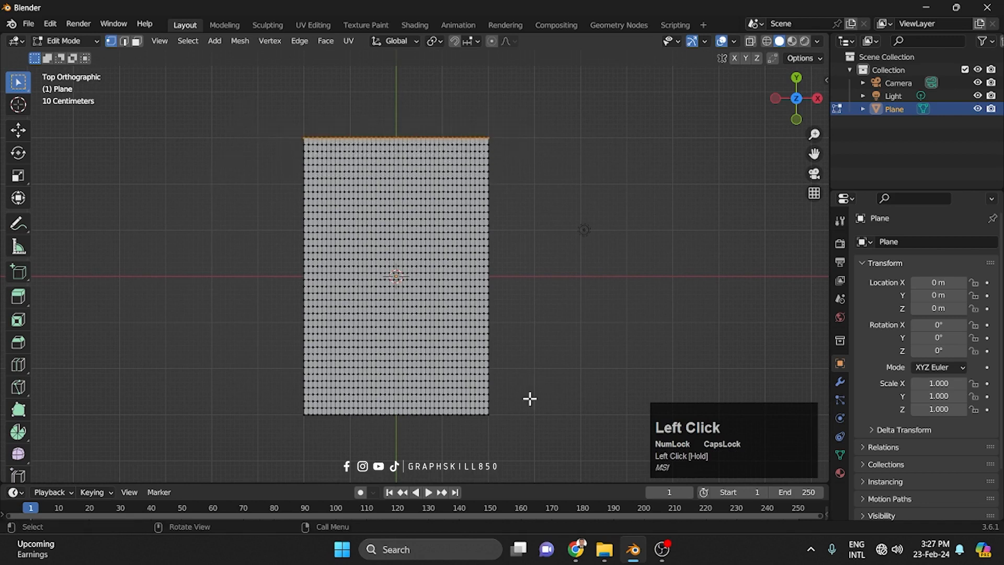
shift+drag(529, 429, 235, 413)
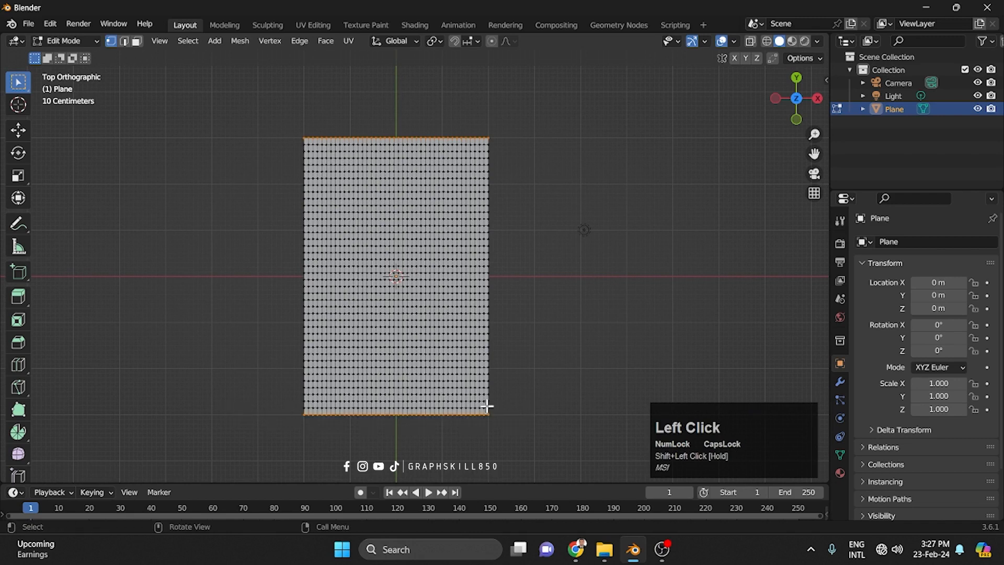
key(s)
key(y)
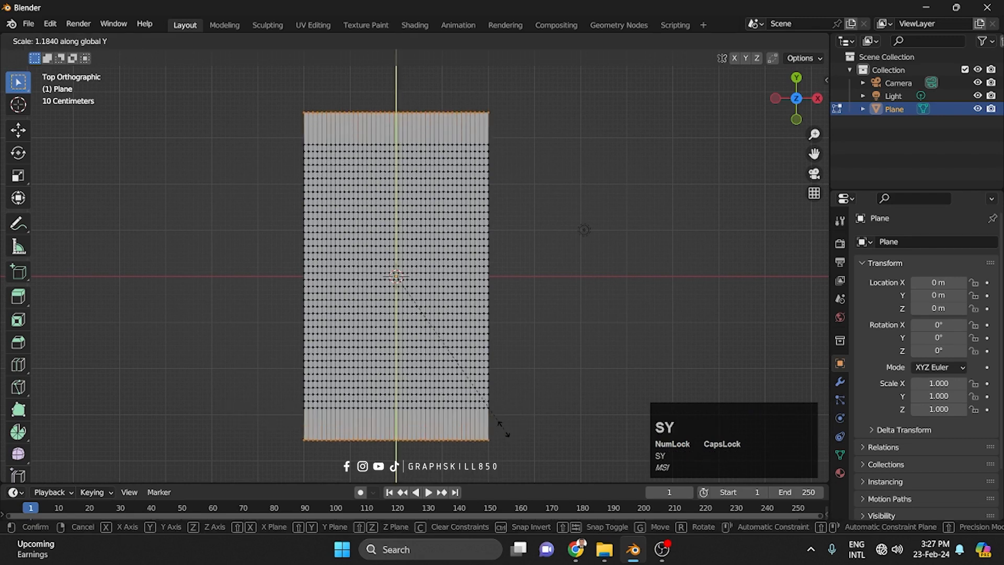
click(501, 427)
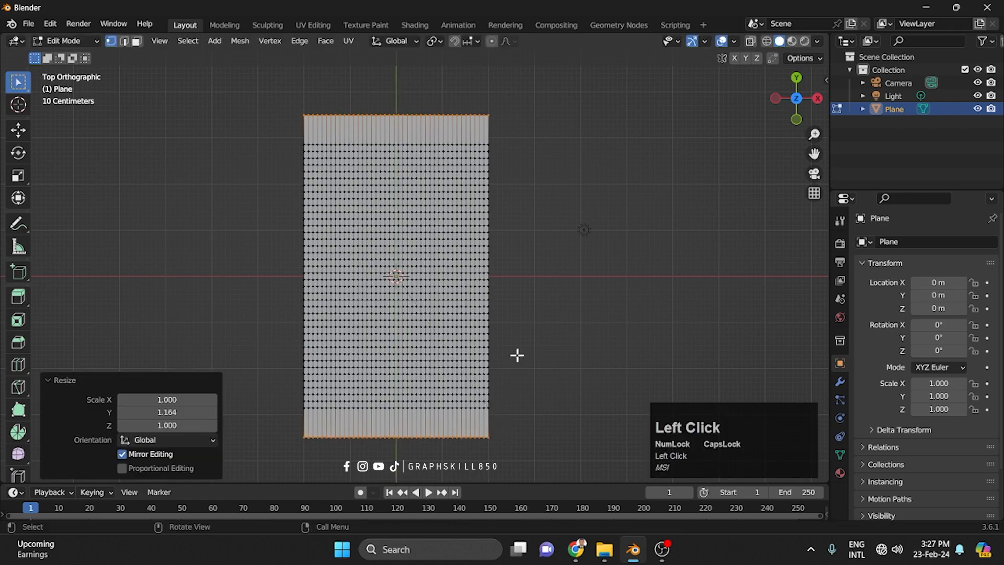
key(Tab)
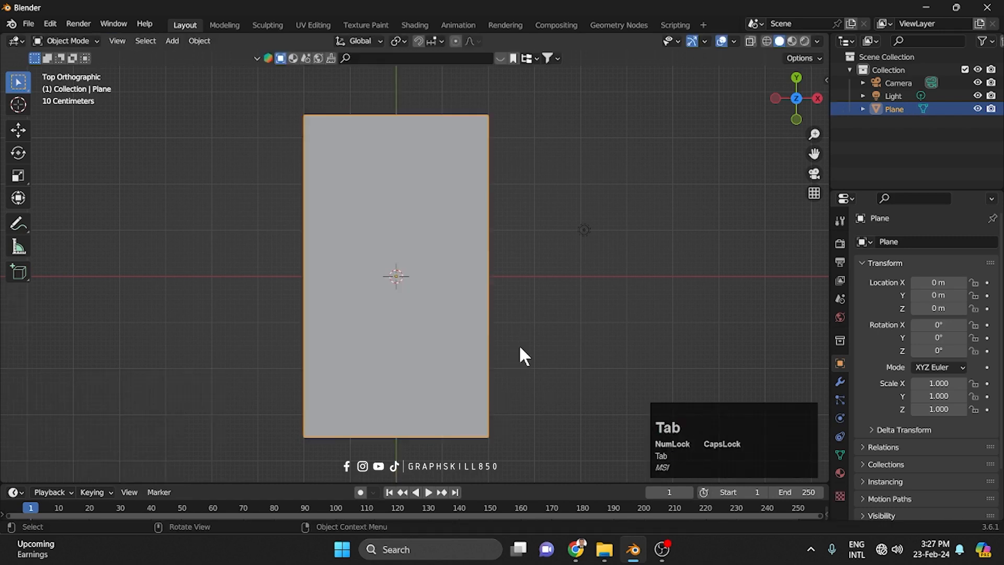
key(grave)
click(520, 348)
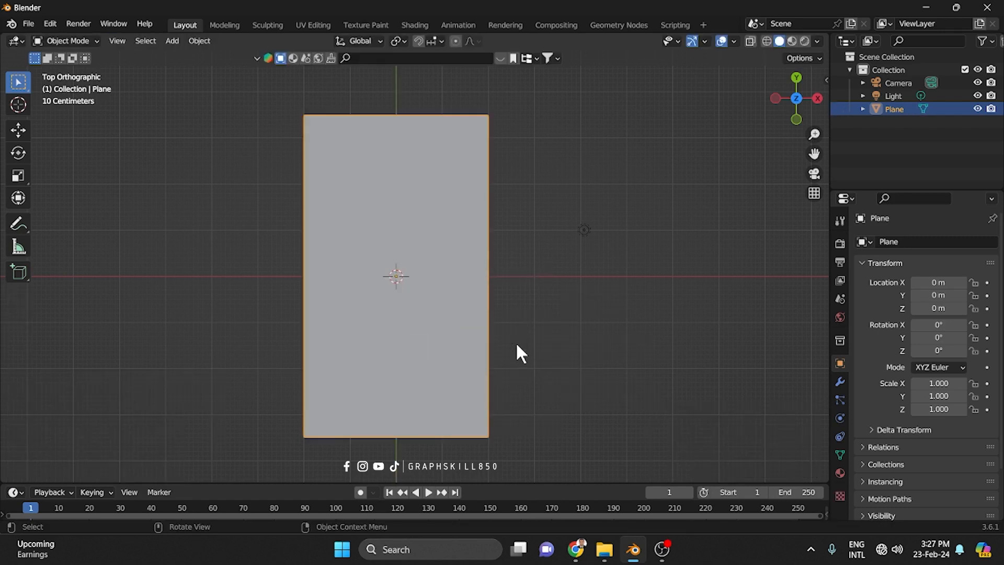
- Select the plane's entire mesh and widen it along X by a factor of about 1.17
key(Tab)
key(s)
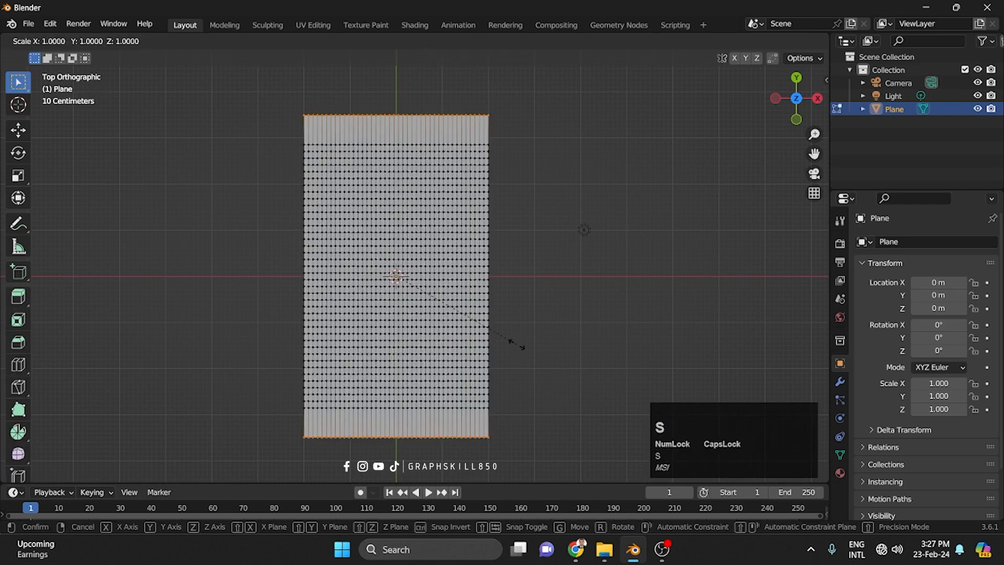
right_click(516, 344)
key(s)
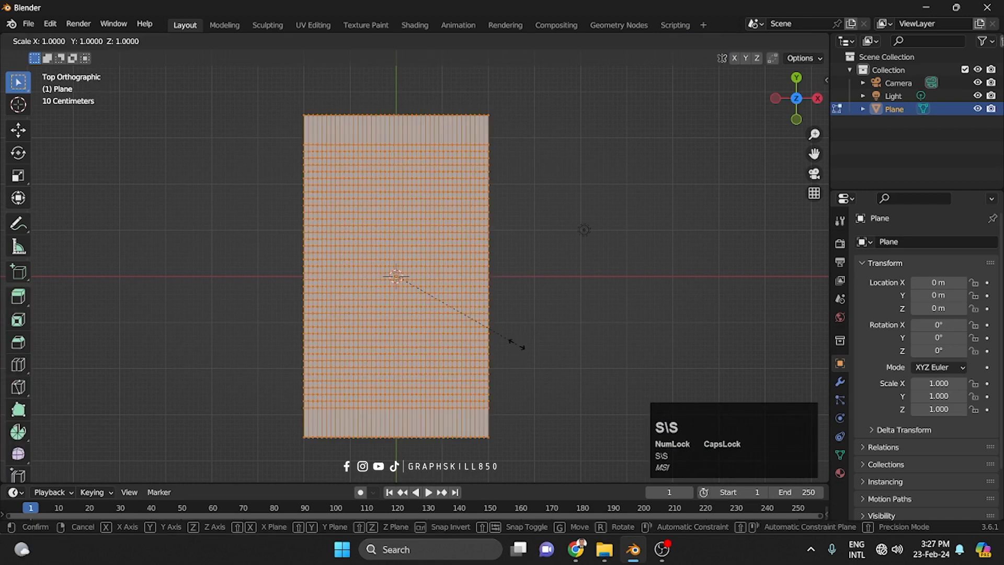
key(x)
click(542, 346)
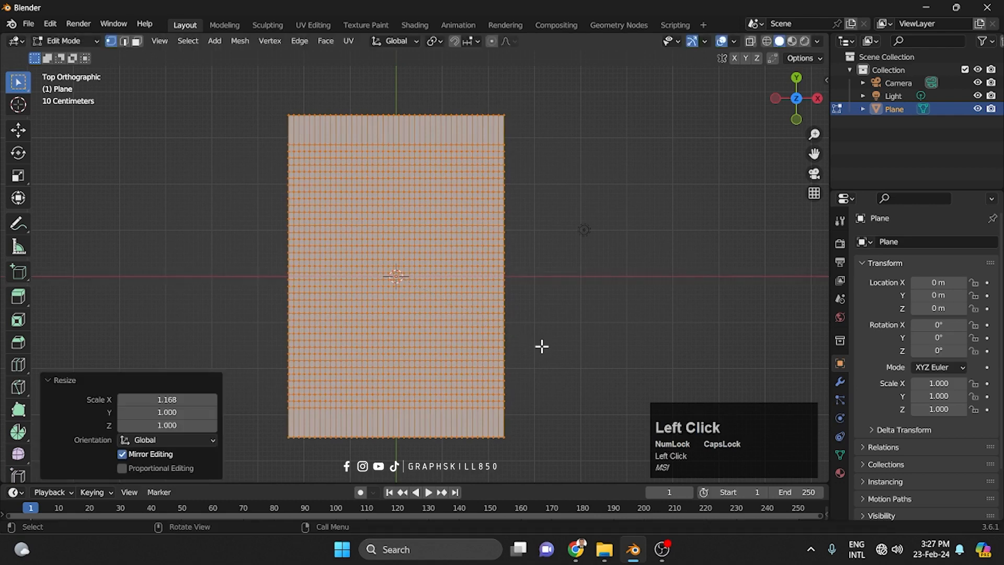
- Extrude the whole mesh upward by about 0.039 m to give the plane thickness, and return to Object Mode
shift+middle_drag(516, 251, 320, 142)
key(Tab)
key(Tab)
scroll(503, 362, up, 1)
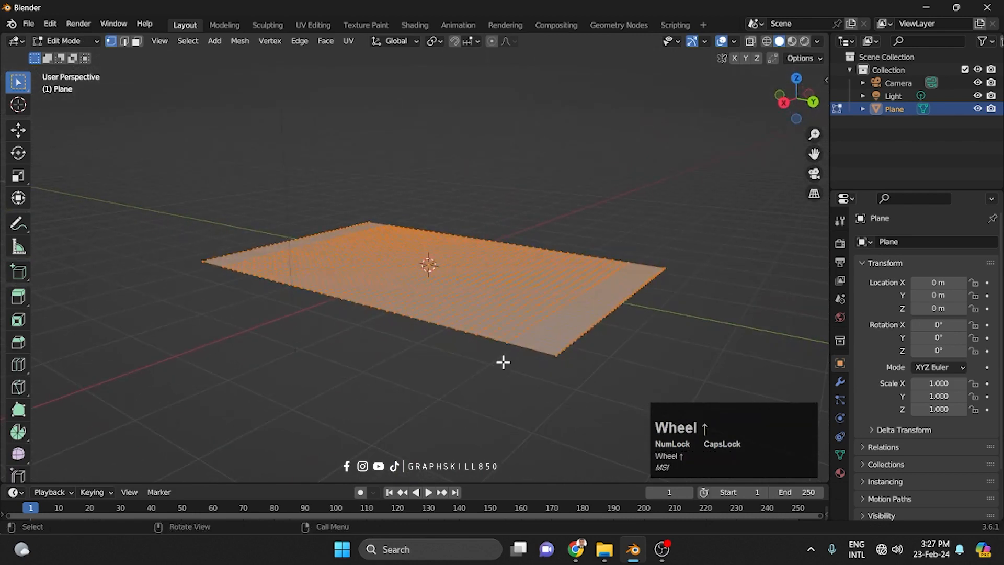
key(e)
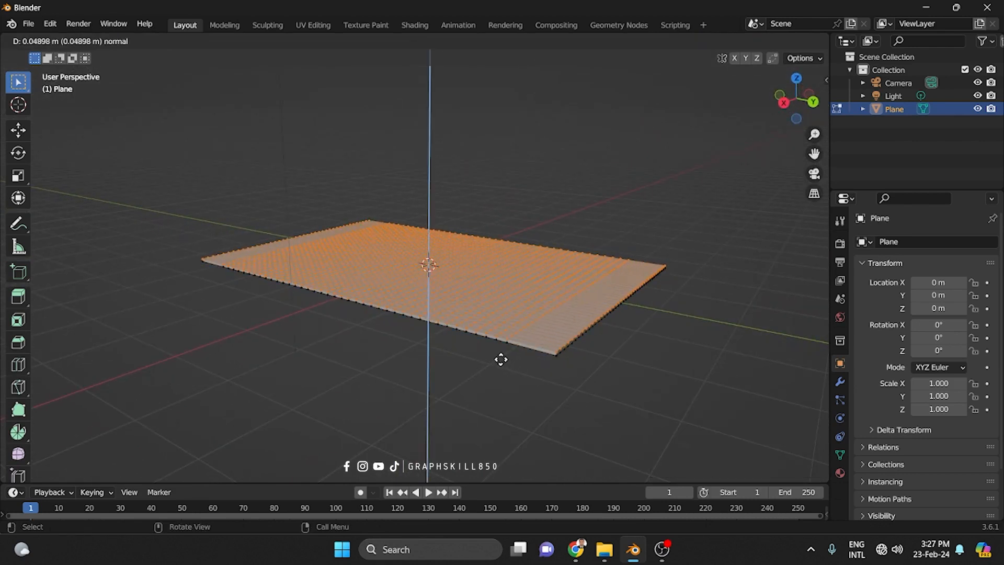
click(498, 360)
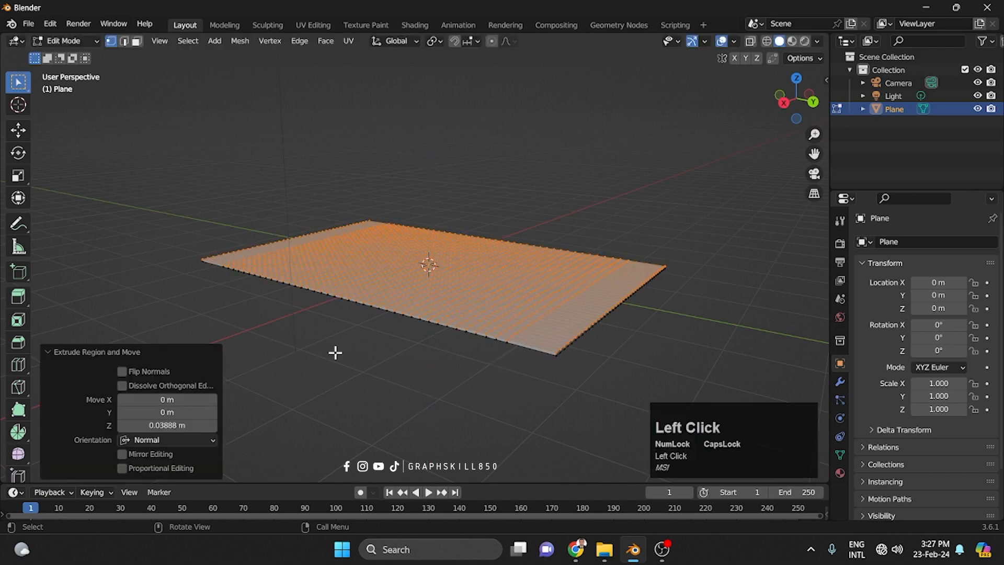
middle_drag(334, 352, 513, 309)
middle_drag(591, 285, 618, 282)
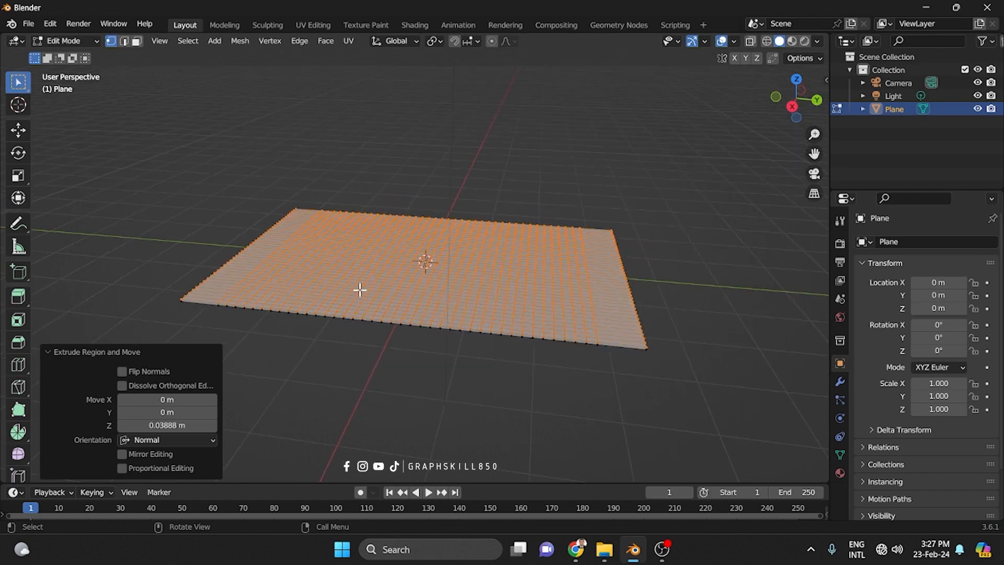
mouse_move(419, 352)
middle_down()
mouse_move(376, 363)
mouse_move(396, 379)
mouse_move(391, 318)
mouse_move(408, 340)
middle_up()
key(Tab)
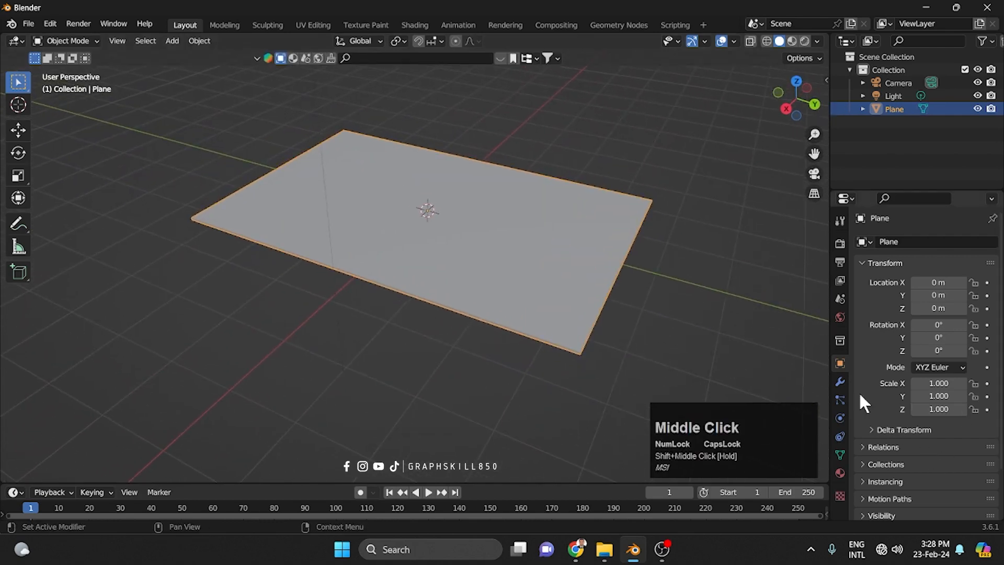
- Add a Cloth modifier to the plane and open its physics settings
click(839, 382)
click(944, 242)
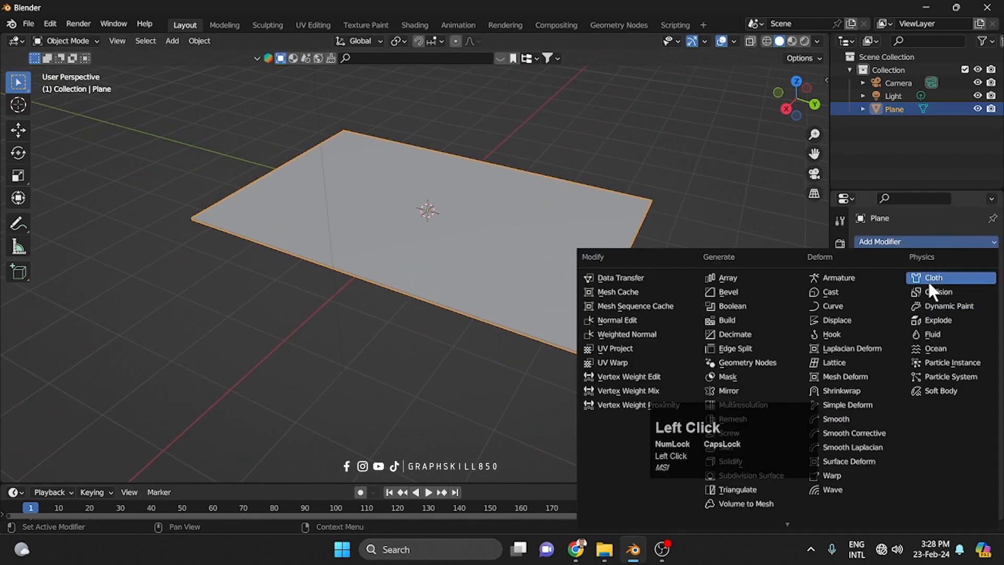
click(930, 282)
click(969, 265)
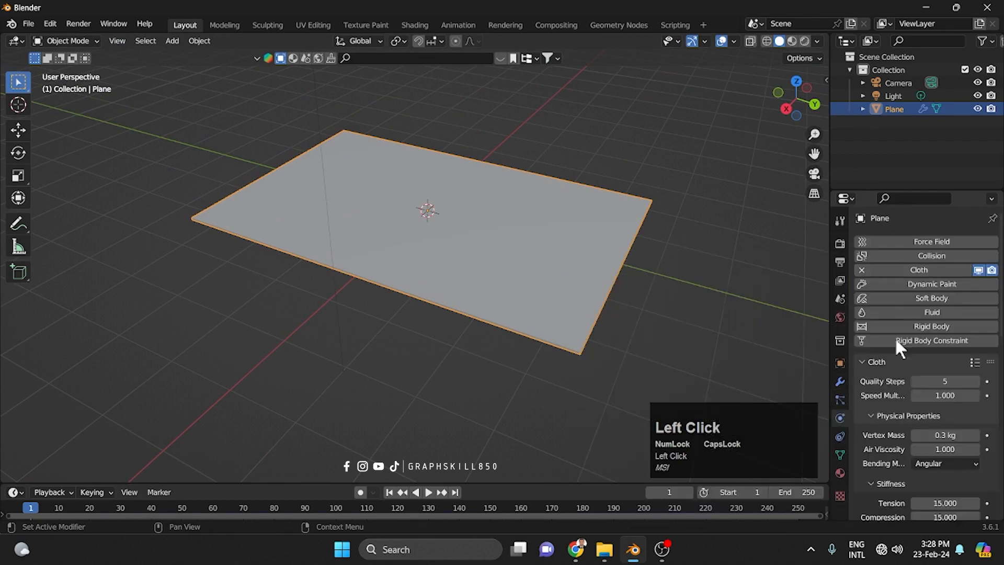
- Apply the Silk preset to the plane's cloth simulation
scroll(946, 467, down, 1)
scroll(944, 462, down, 3)
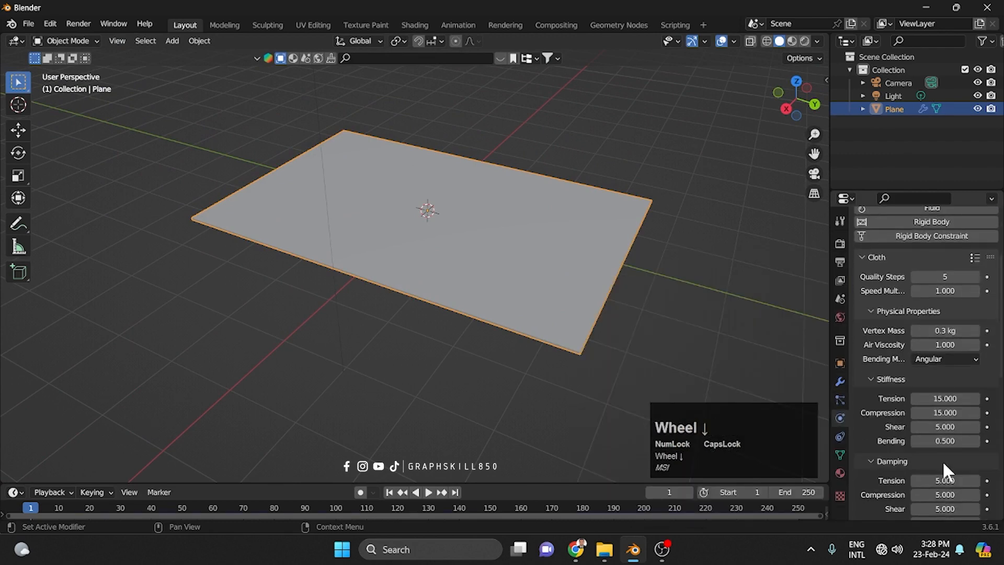
scroll(940, 366, up, 2)
scroll(949, 277, up, 1)
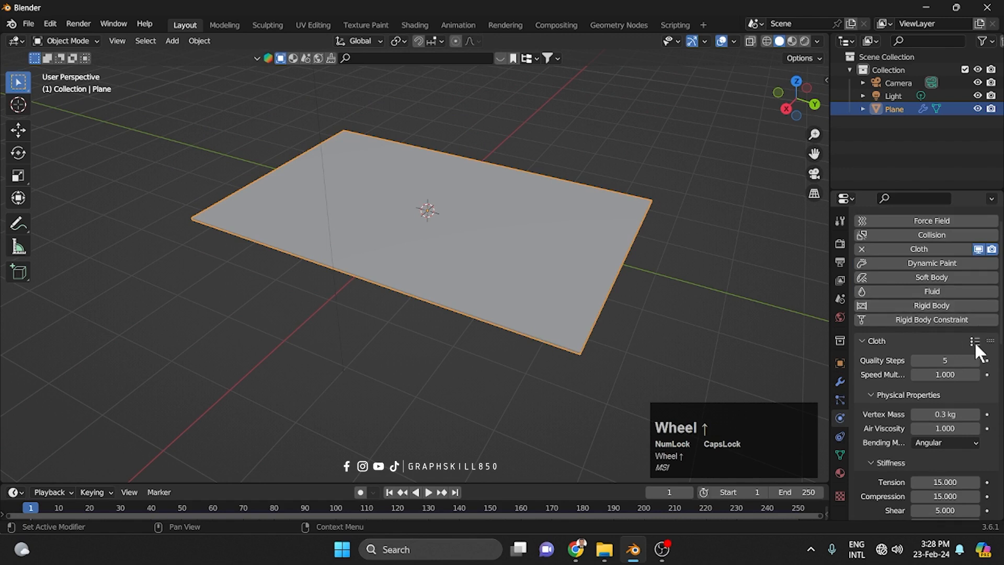
click(974, 341)
click(931, 290)
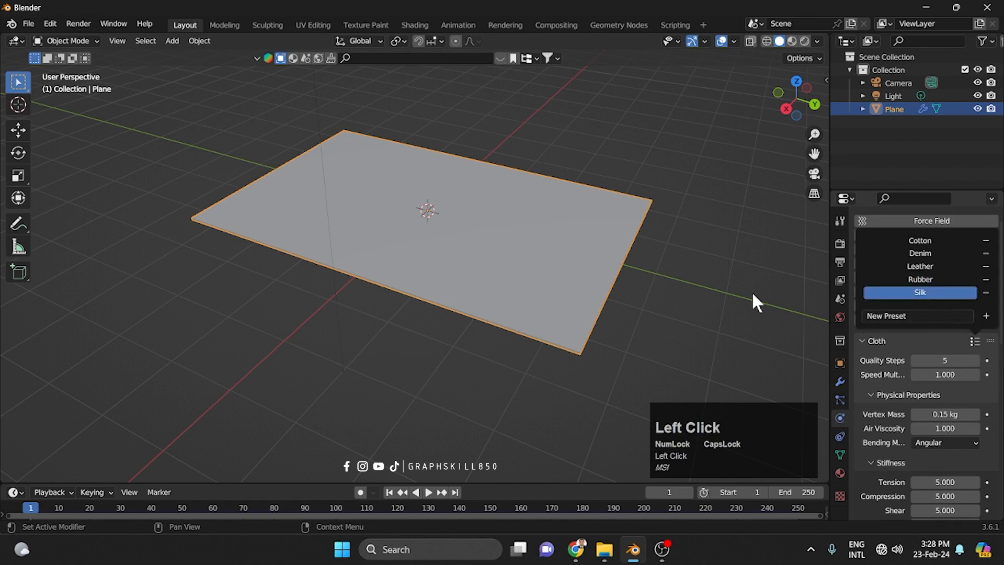
- Enable Pressure in the cloth settings and set its value to 5
scroll(952, 400, down, 10)
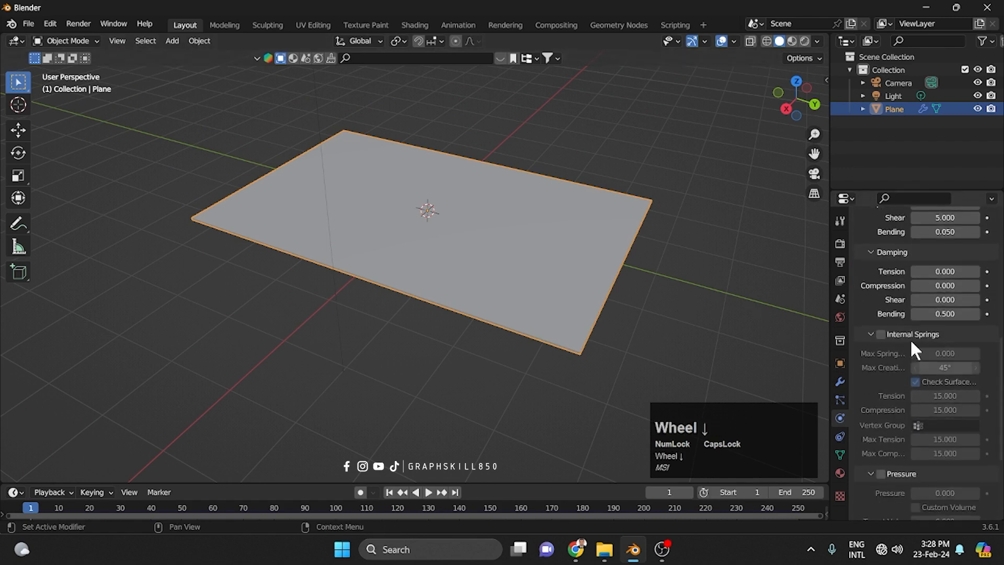
scroll(907, 465, down, 3)
click(894, 414)
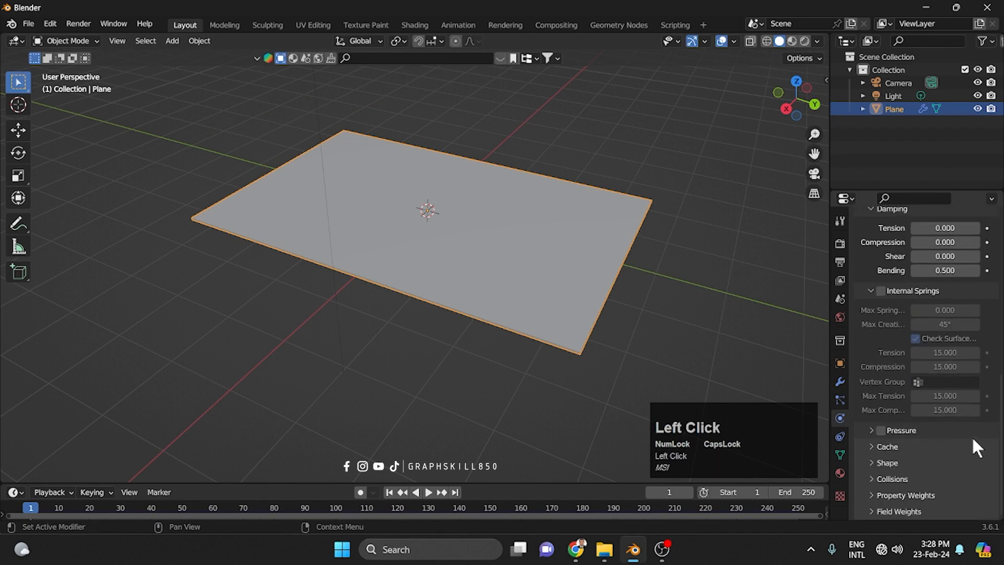
click(868, 430)
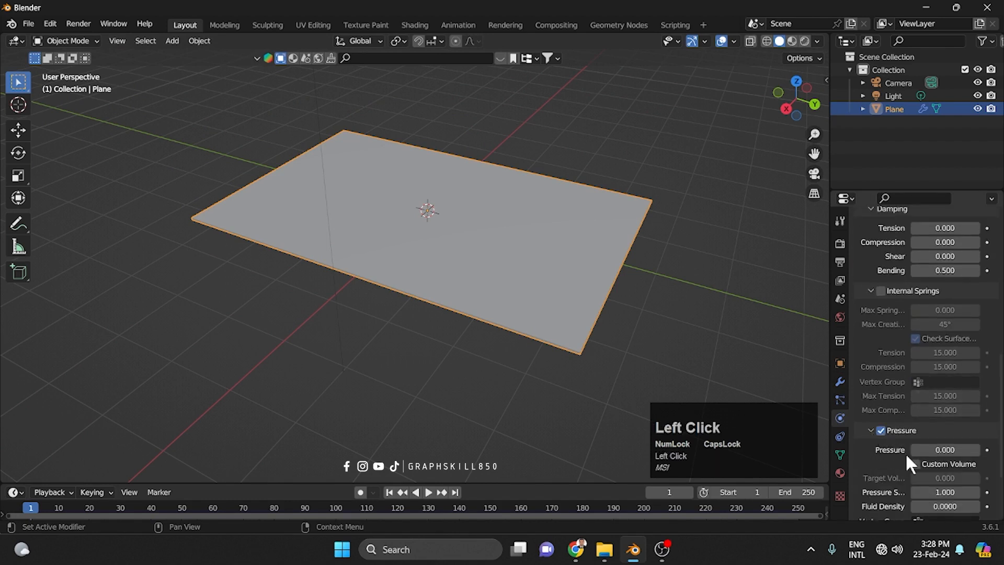
click(941, 450)
text(5)
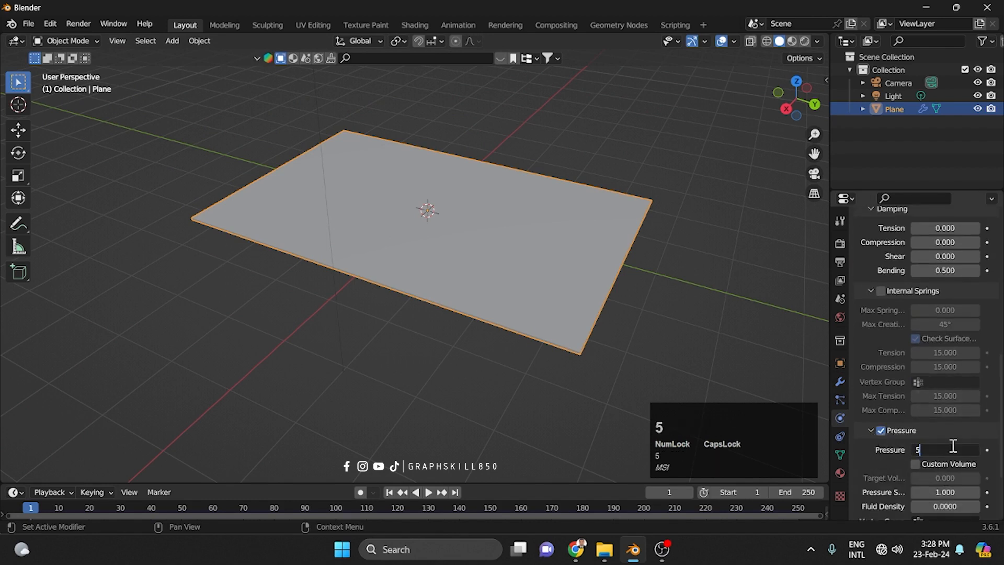
key(Return)
scroll(910, 442, down, 5)
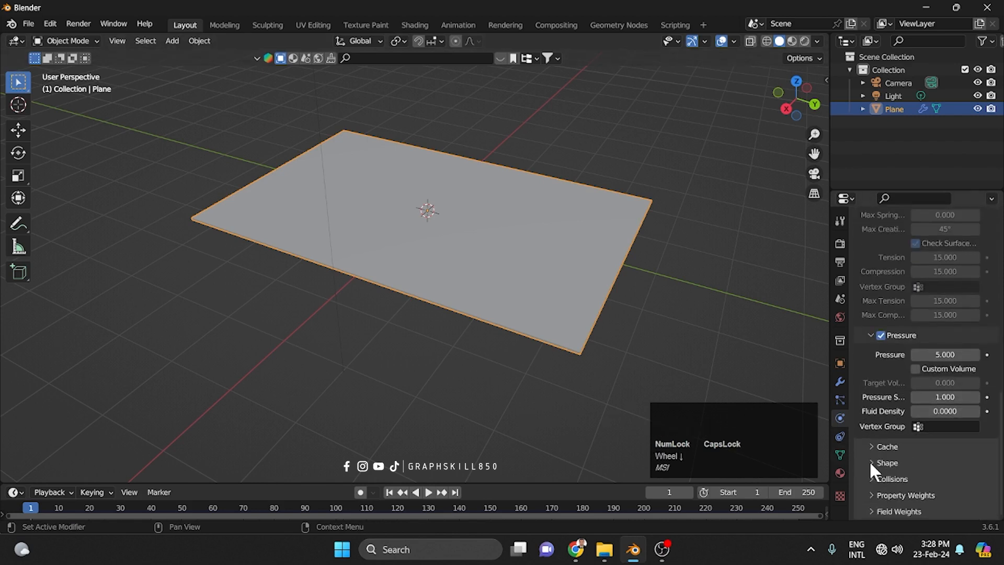
- Enter Edit Mode on the plane and view its mesh from the top
middle_drag(639, 385, 551, 381)
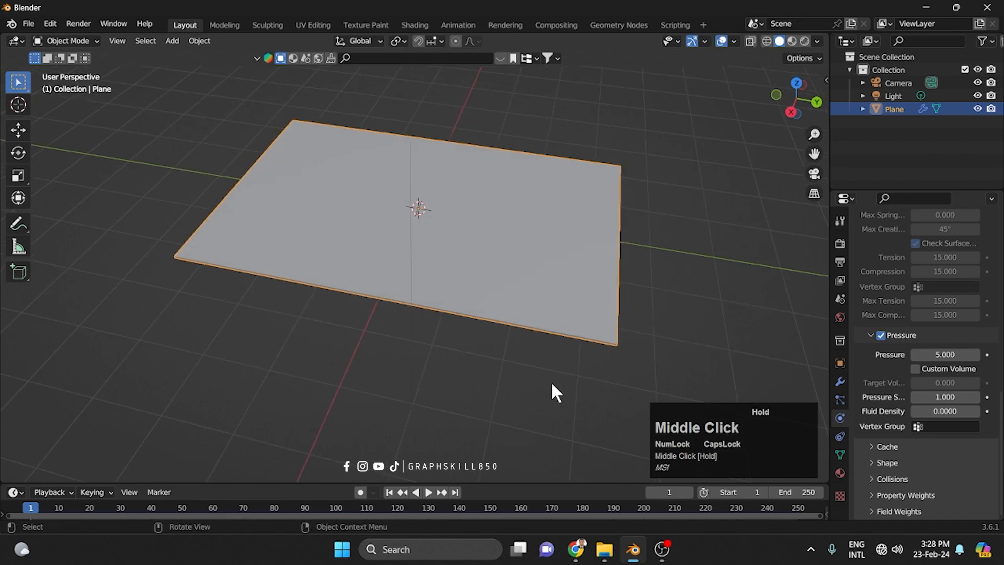
key(Tab)
key(KP_7)
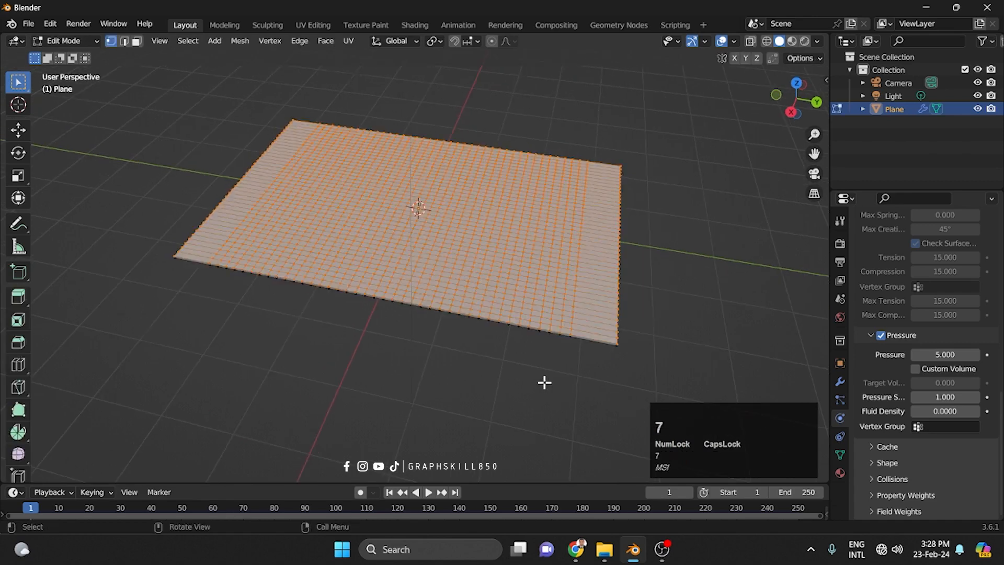
drag(213, 71, 554, 118)
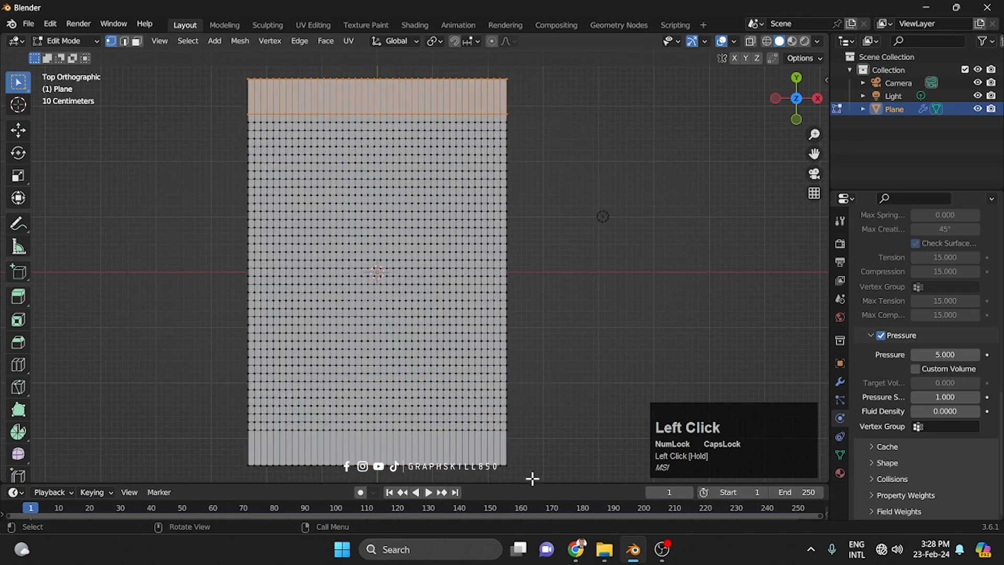
shift+drag(538, 477, 216, 428)
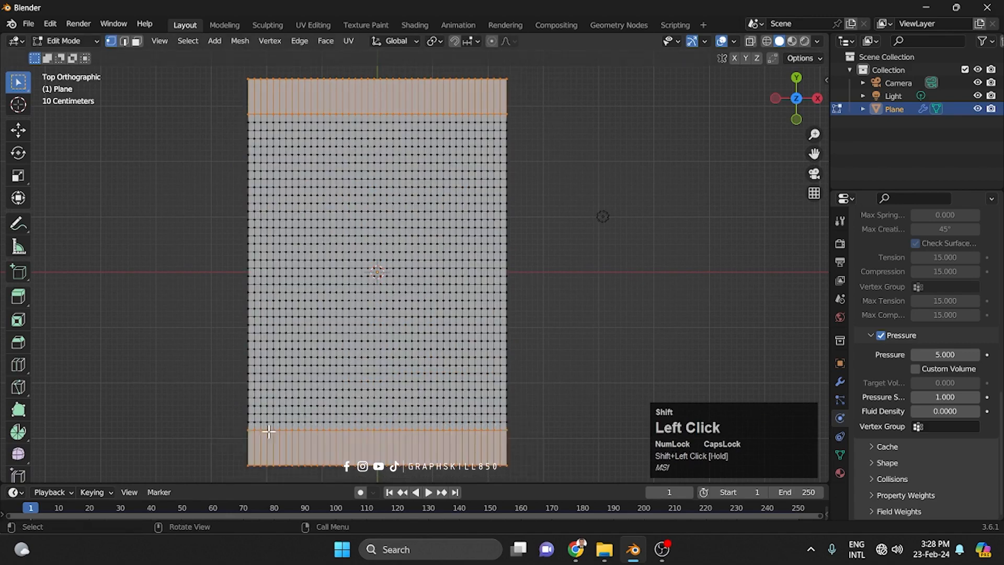
middle_drag(265, 430, 502, 399)
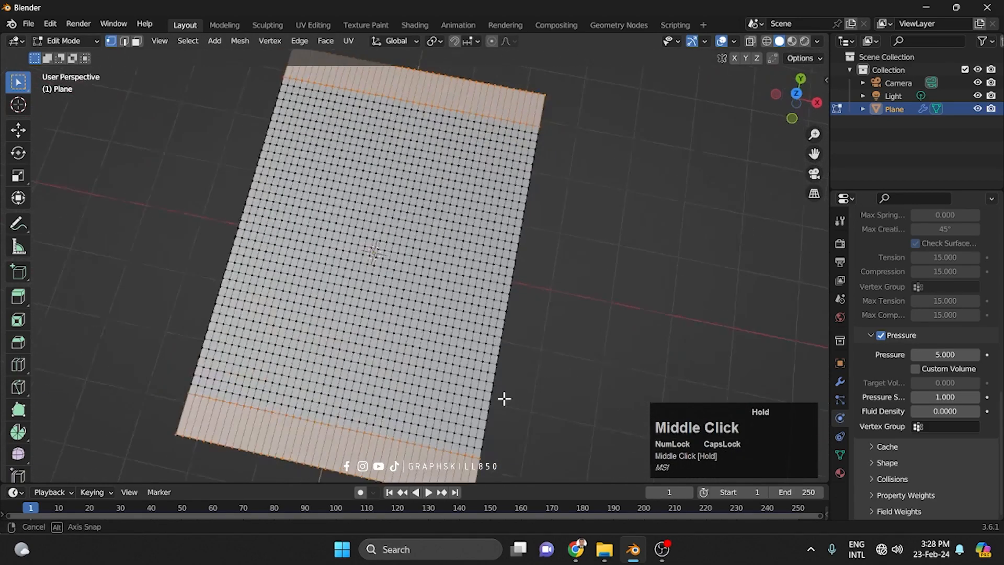
key(KP_7)
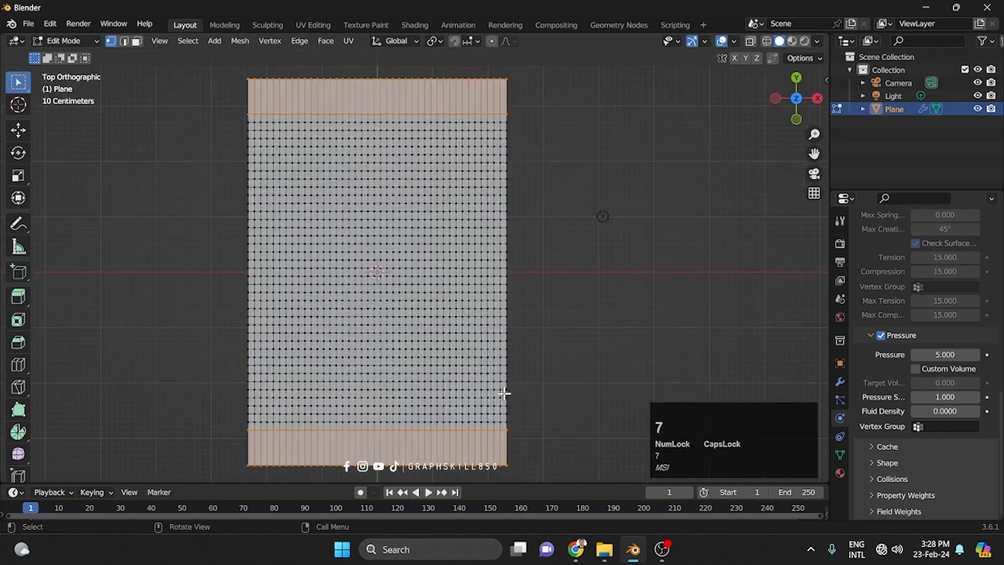
- Turn on X-ray and select the vertices of the long-faced strips at both short ends of the plane, through its full thickness
click(753, 40)
drag(218, 67, 583, 120)
shift+drag(538, 425, 217, 476)
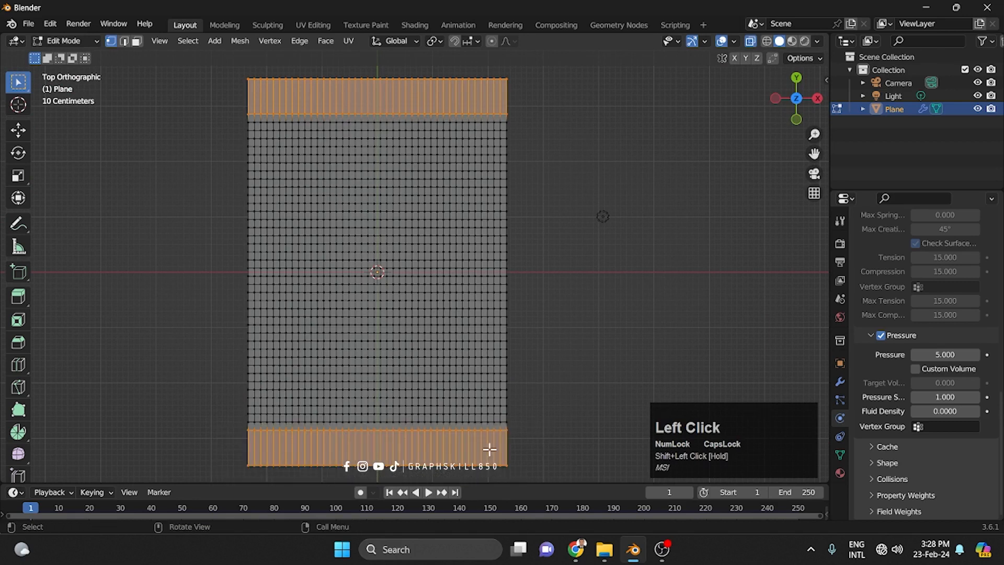
- Create a vertex group from the selected end-strip vertices, assign them to it, and return to Object Mode
click(840, 455)
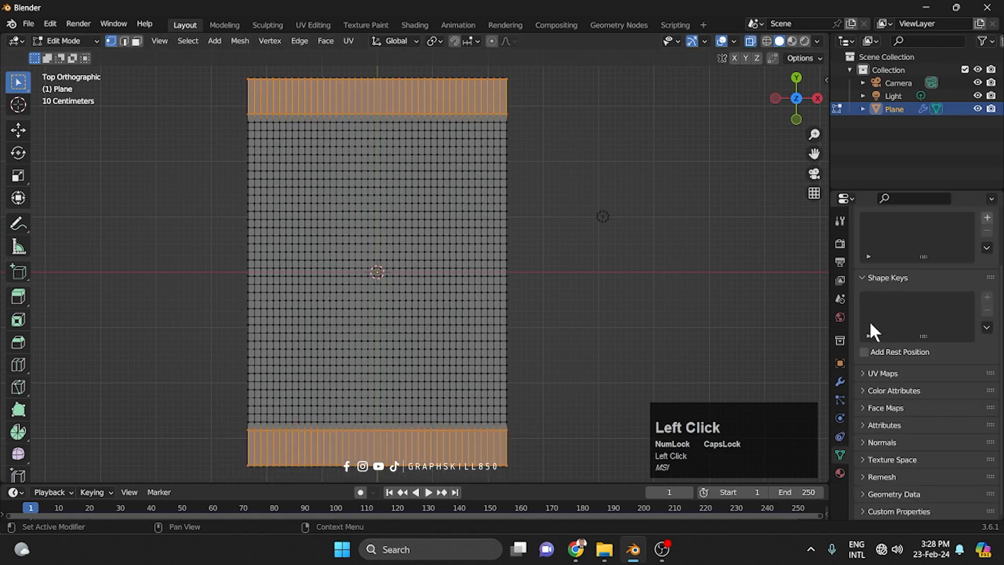
click(839, 454)
scroll(953, 281, up, 3)
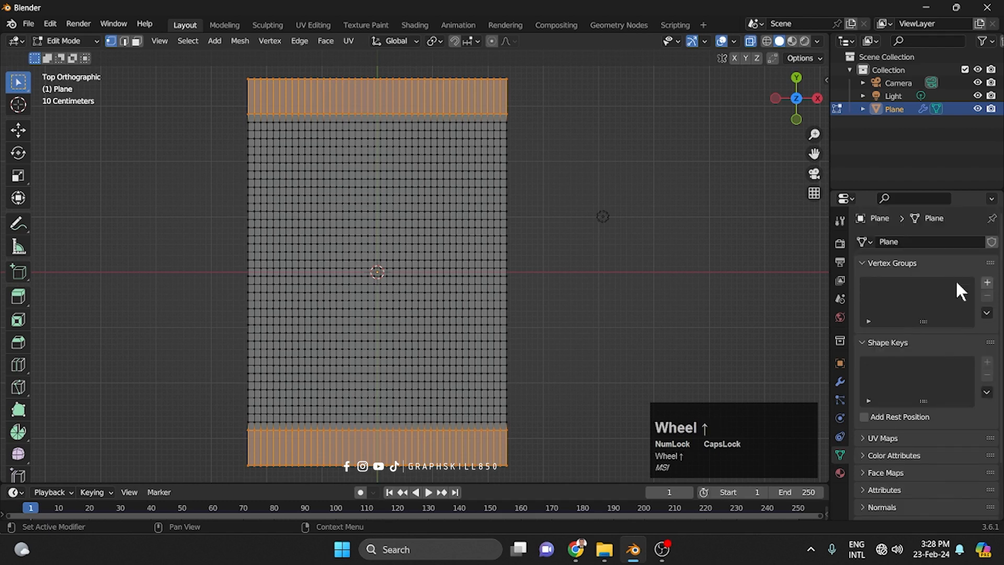
click(987, 283)
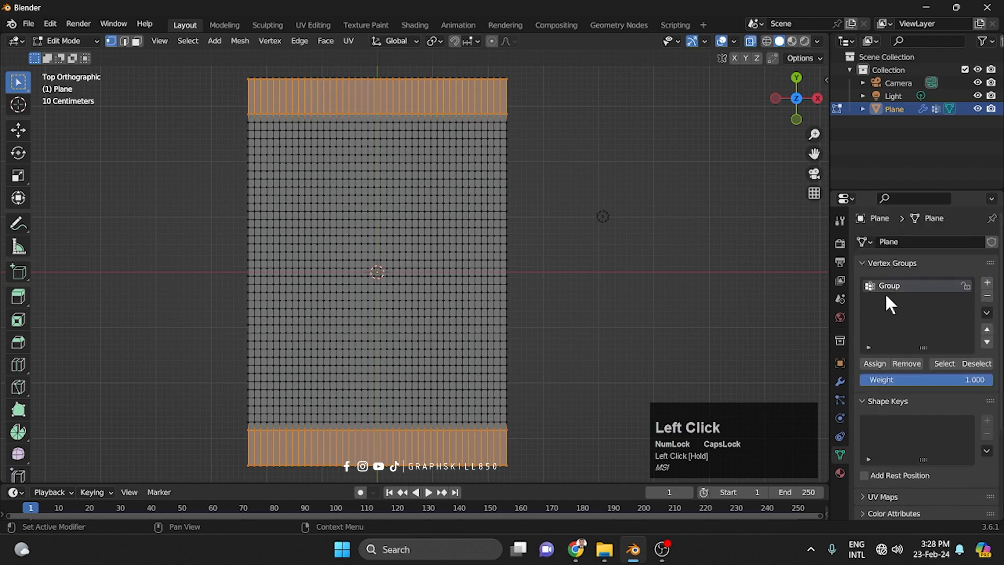
click(871, 365)
key(Tab)
middle_drag(466, 340, 462, 256)
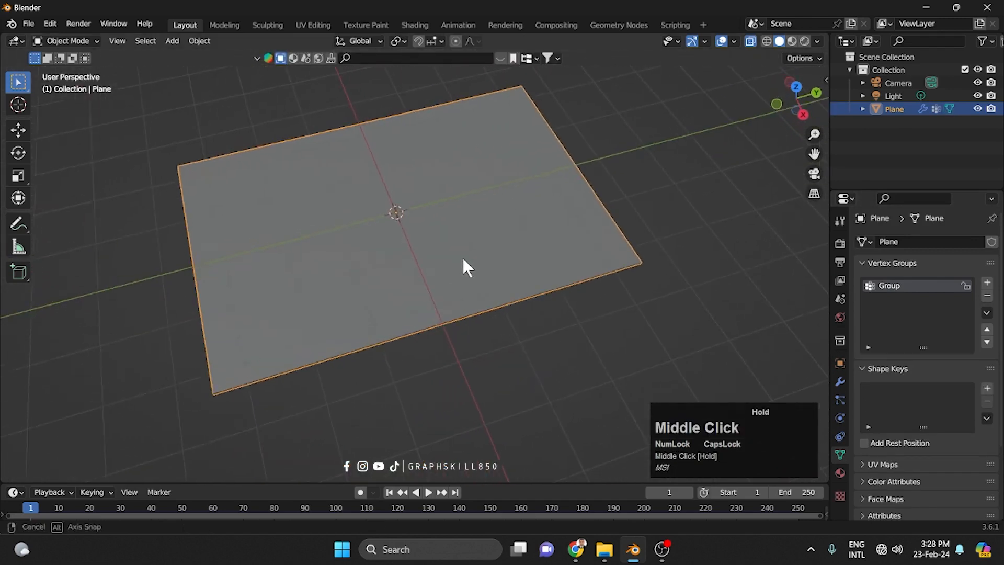
- Set the cloth's Shape pin group to the vertex group "Group" and turn off X-ray
click(840, 381)
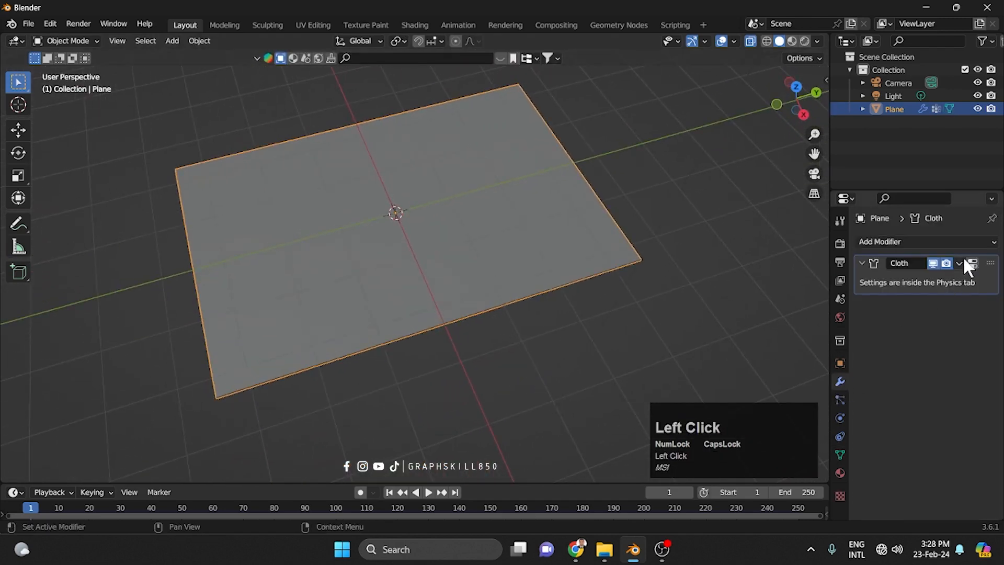
click(969, 263)
scroll(935, 396, down, 2)
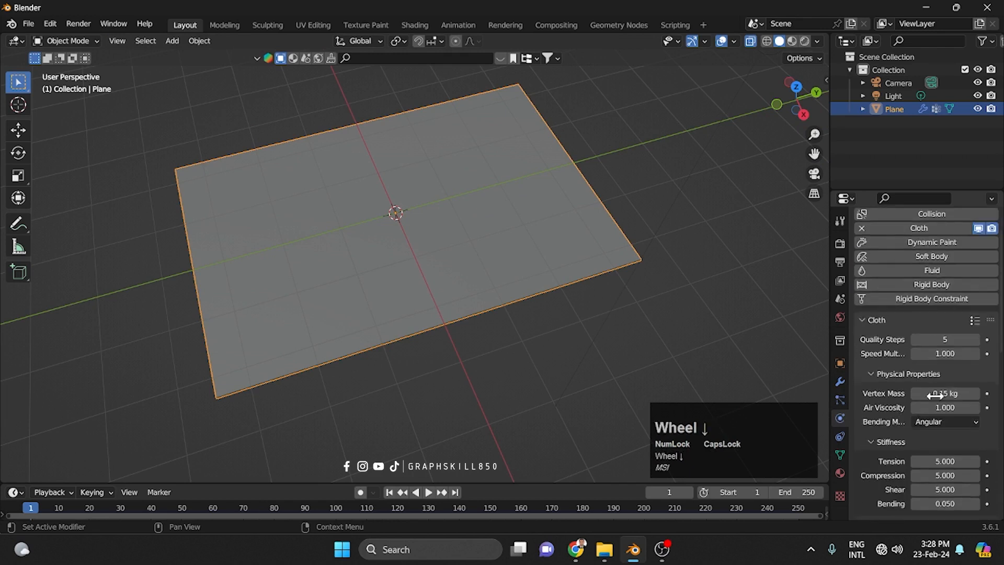
scroll(935, 396, down, 6)
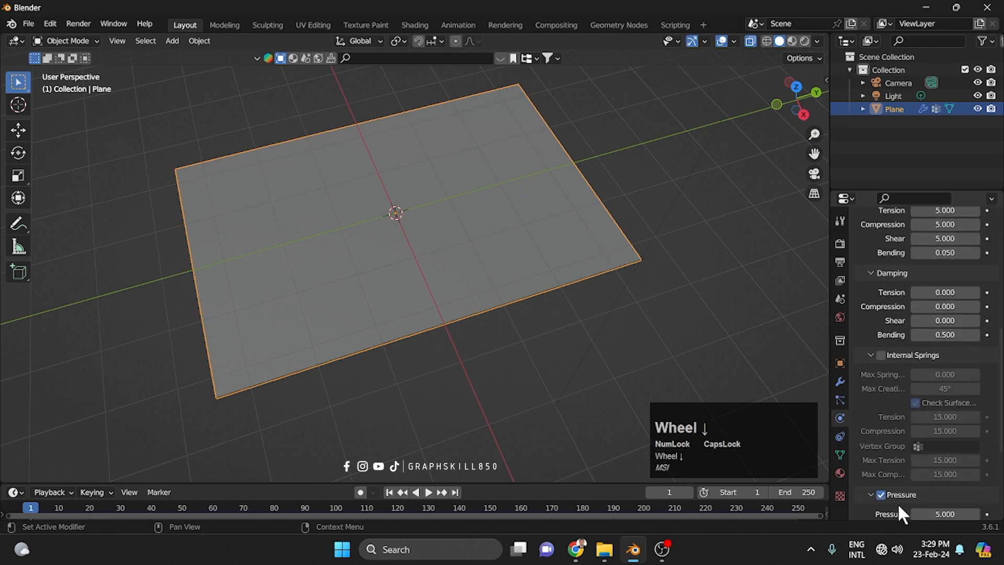
scroll(898, 505, down, 6)
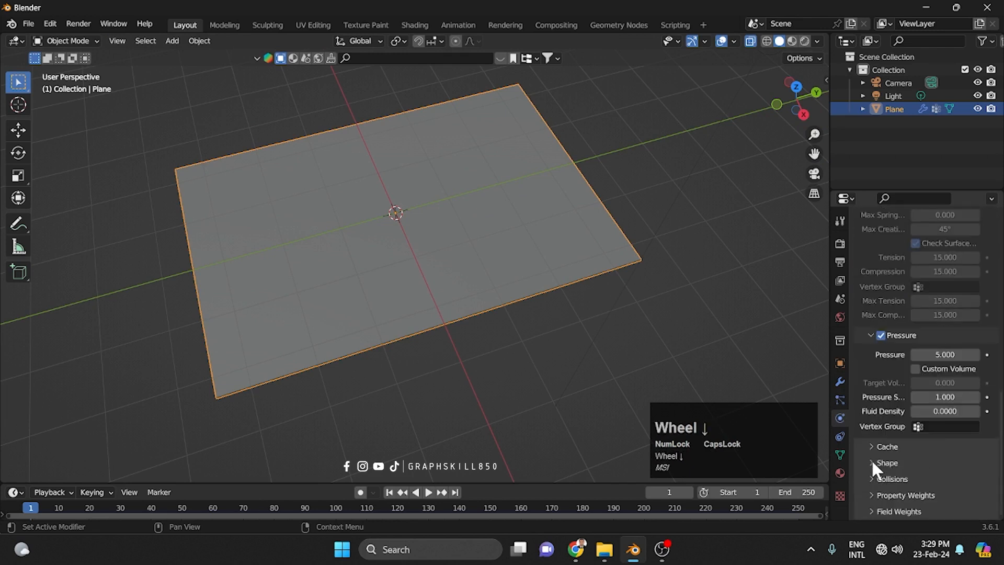
click(884, 462)
scroll(877, 461, down, 4)
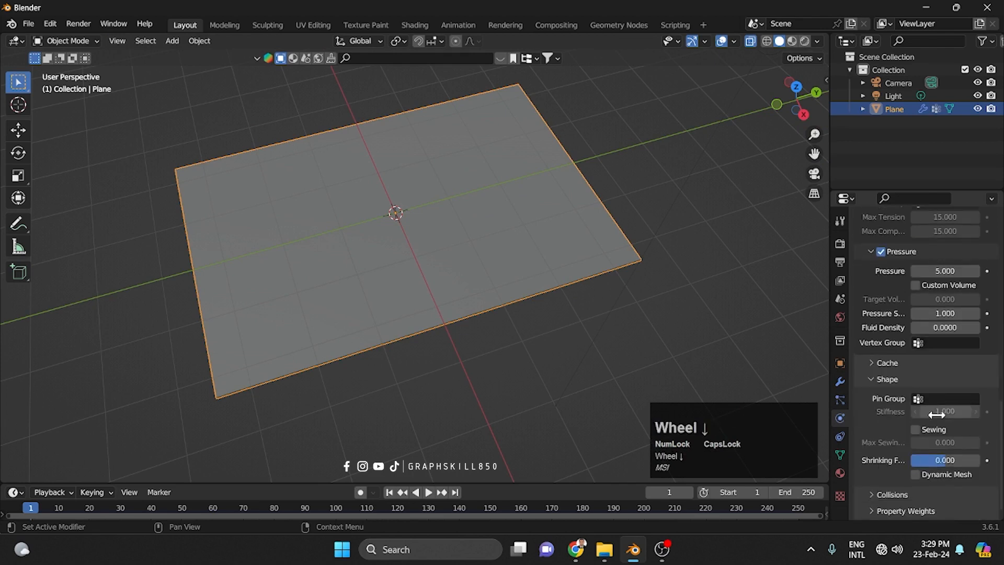
click(942, 400)
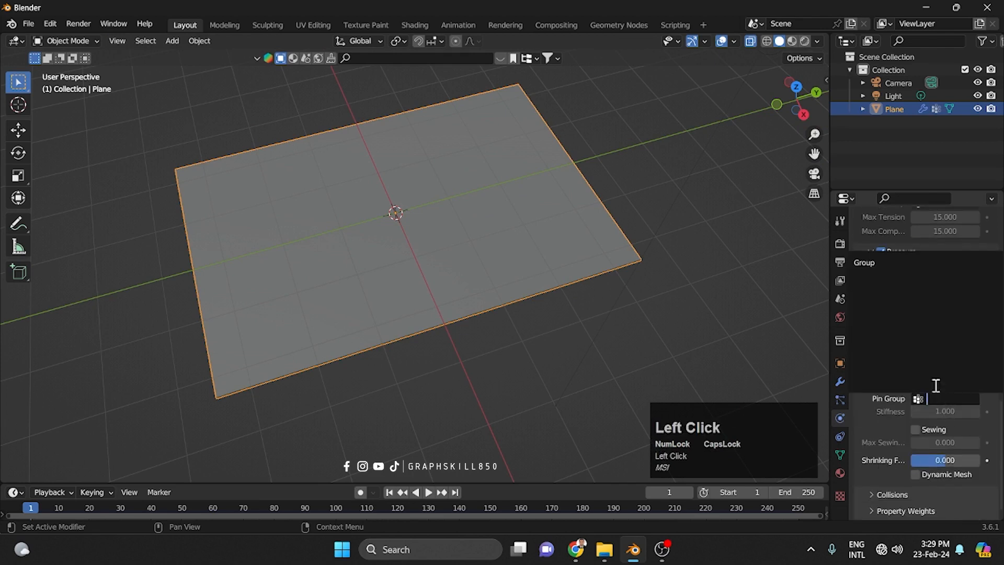
click(890, 263)
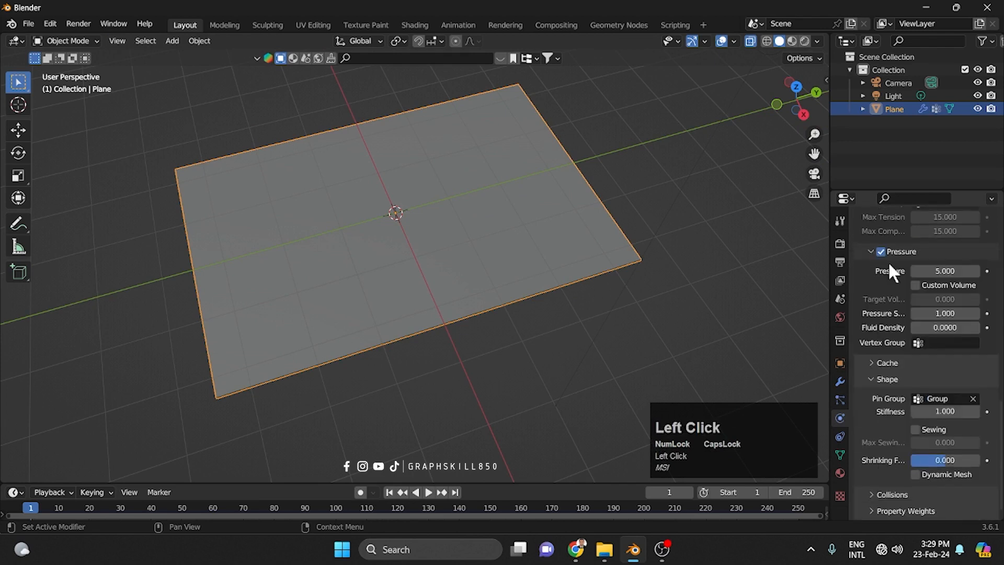
click(743, 42)
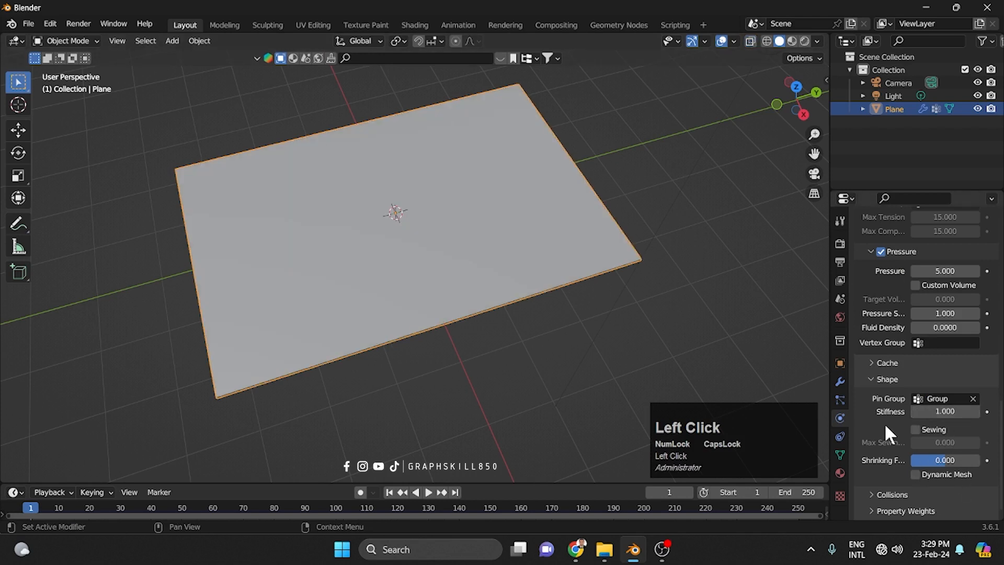
- Enable Self Collisions in the plane's cloth collision settings
scroll(906, 433, down, 1)
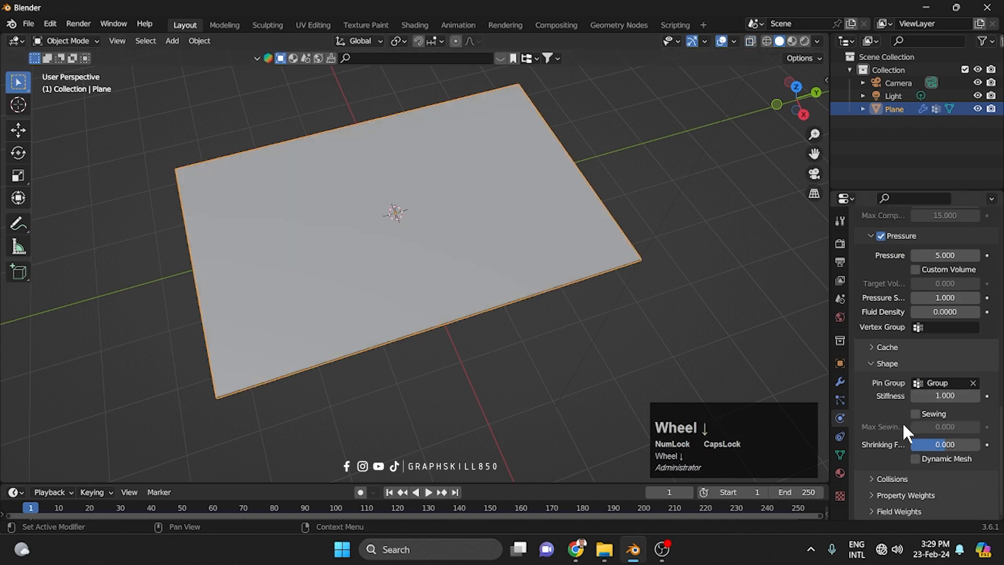
click(881, 479)
scroll(881, 481, down, 8)
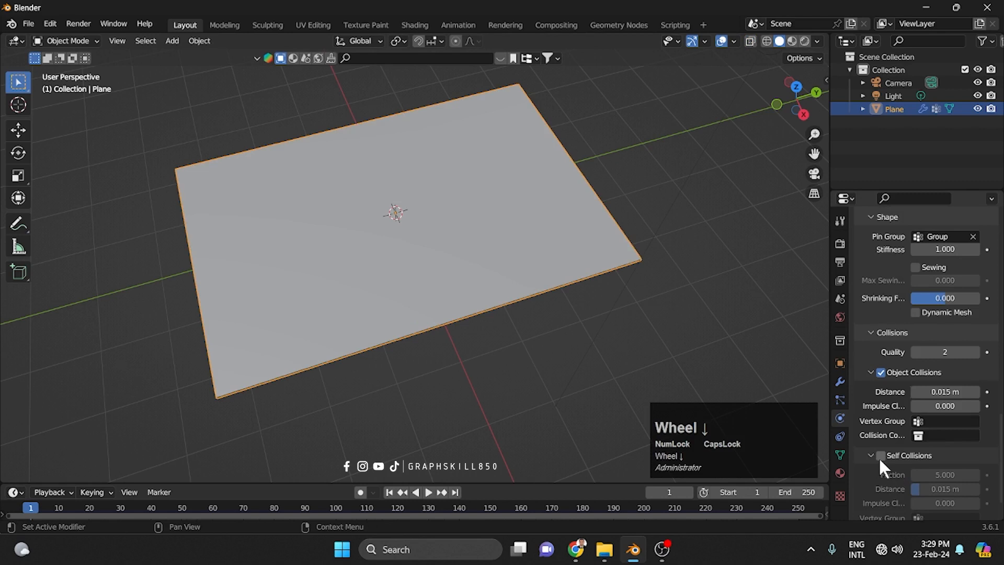
click(880, 455)
- Set the cloth's Gravity field weight to 0 and deselect the plane
scroll(881, 457, down, 2)
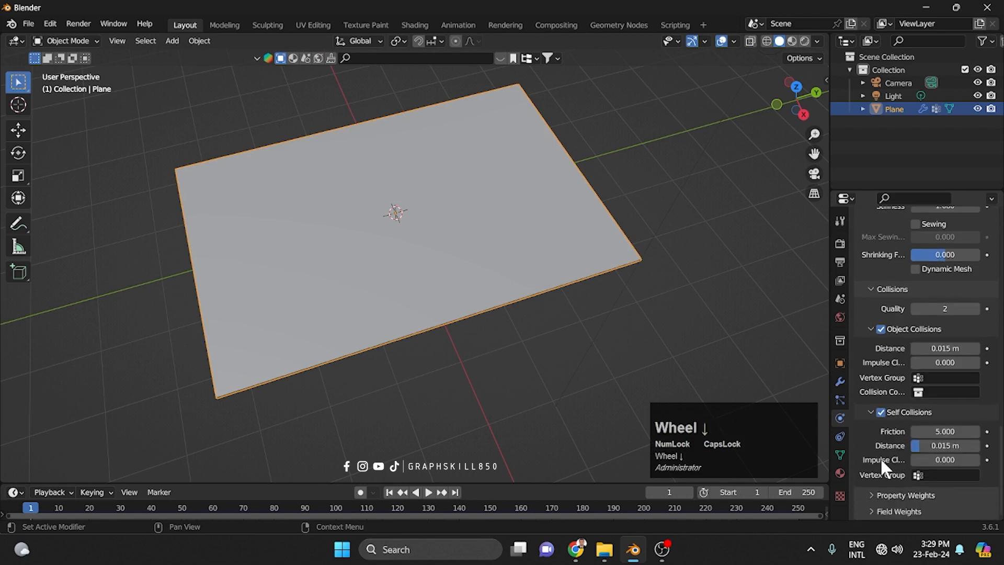
click(884, 511)
scroll(878, 508, down, 6)
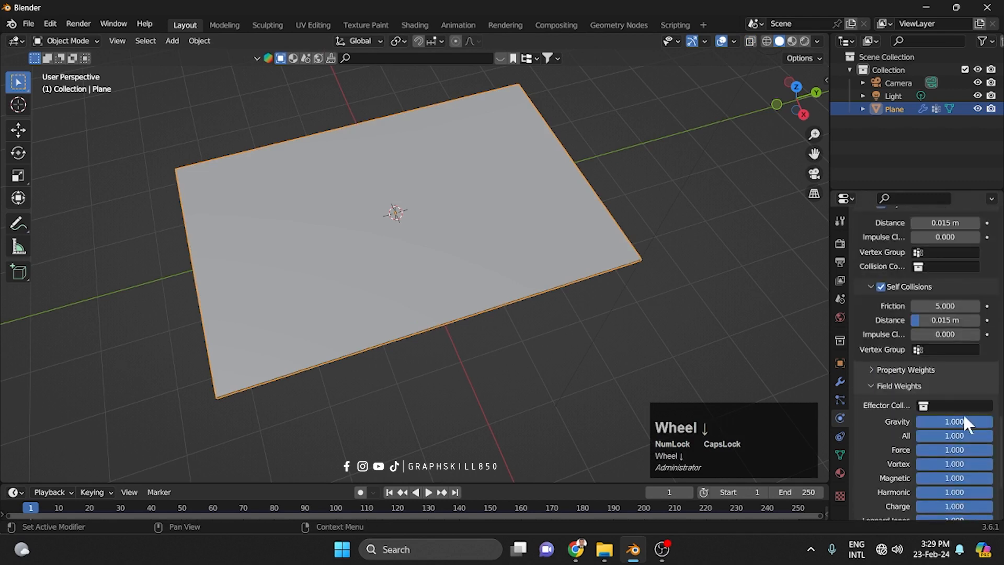
drag(963, 417, 800, 413)
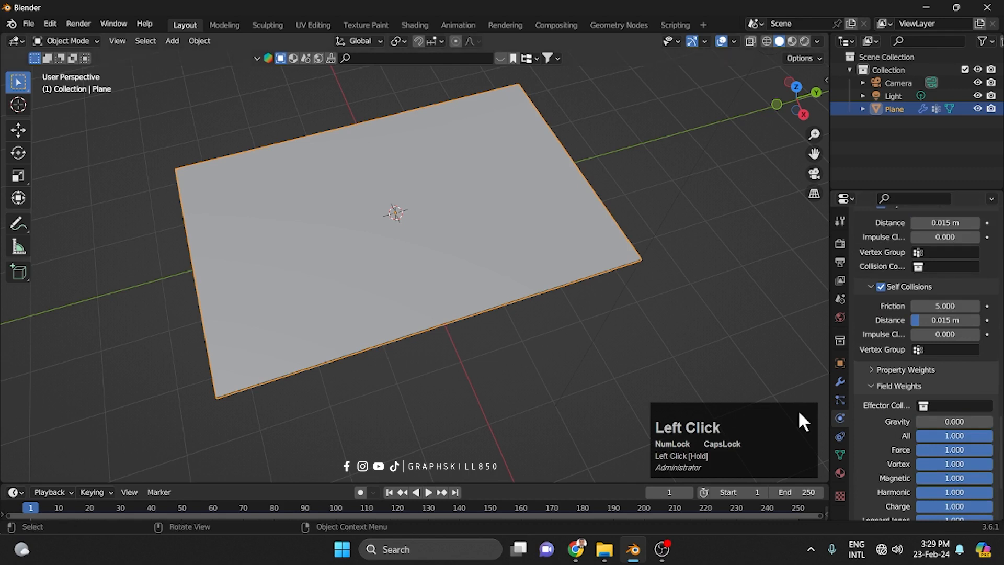
click(526, 345)
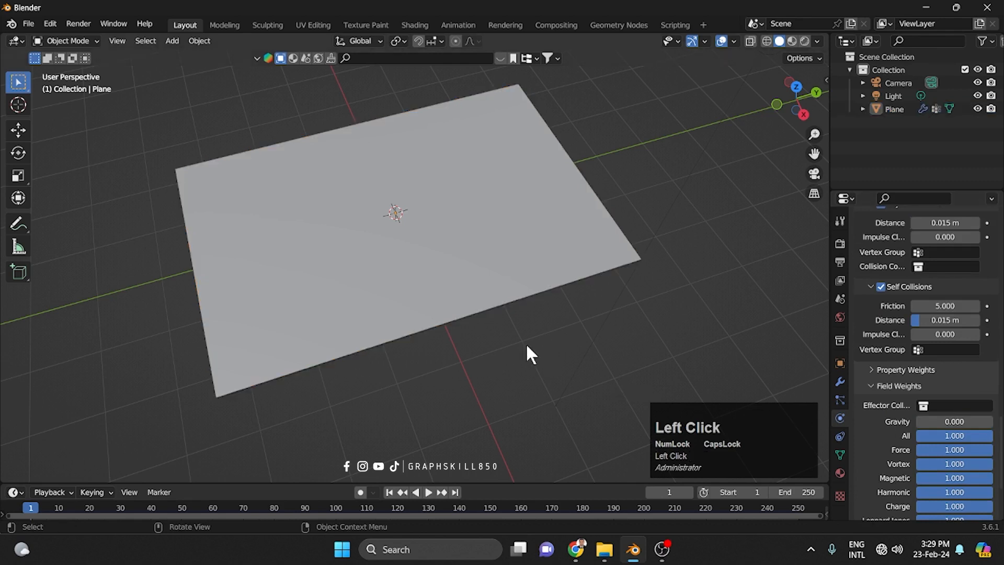
- Play the cloth simulation to inflate the pouch and stop it at frame 85
click(430, 492)
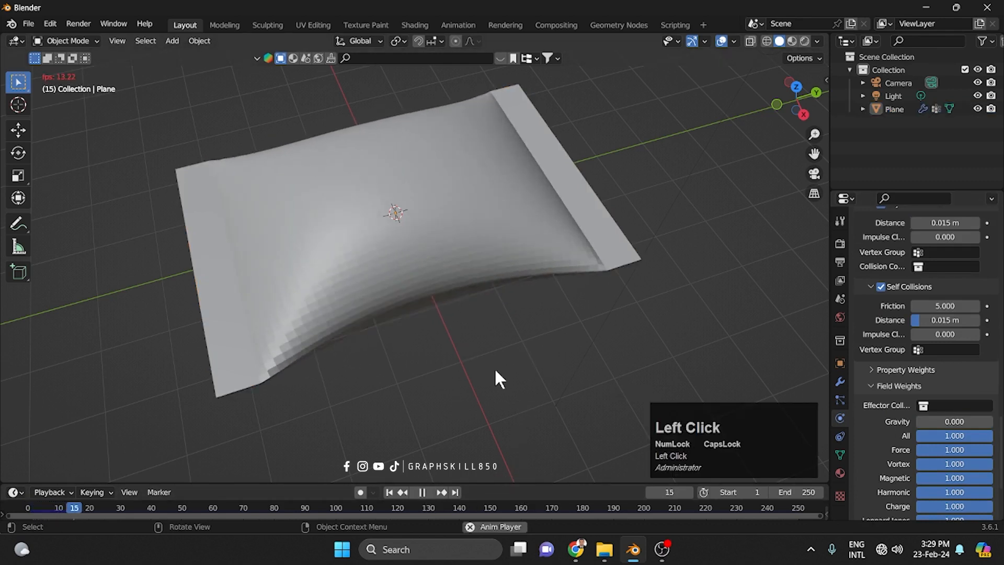
middle_drag(499, 379, 424, 361)
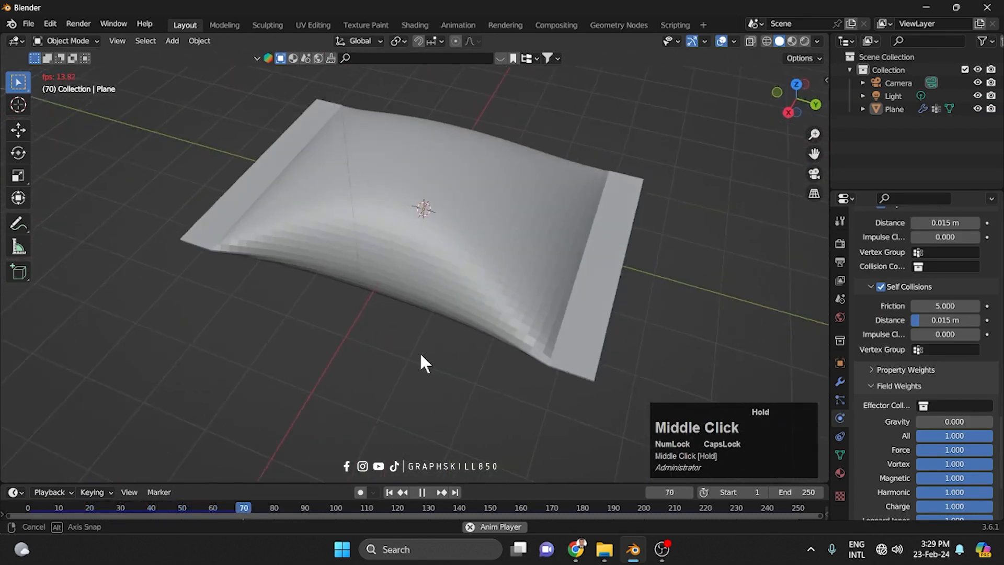
key(space)
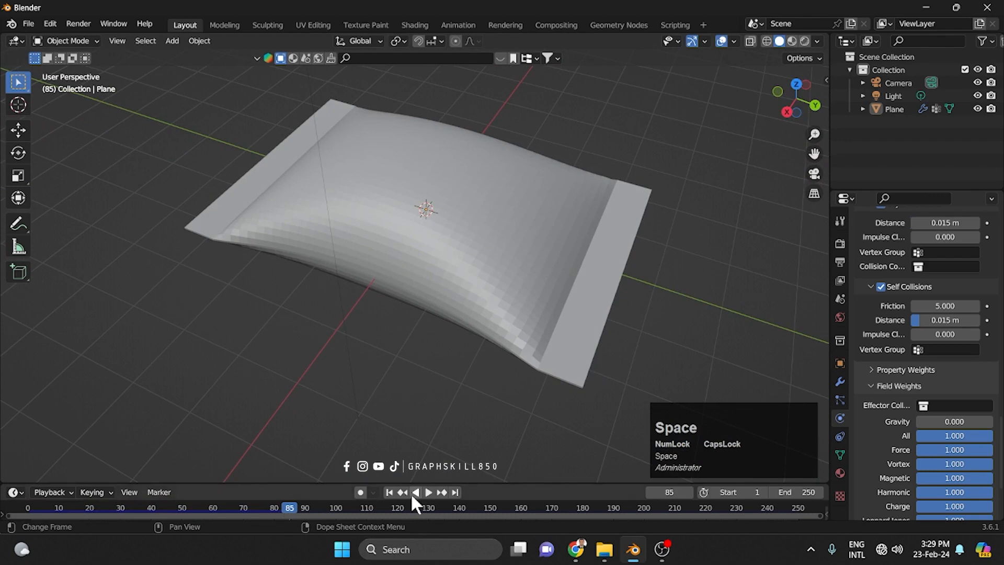
- Apply Shade Smooth to the inflated plane
middle_drag(444, 384, 440, 232)
right_click(442, 220)
click(438, 220)
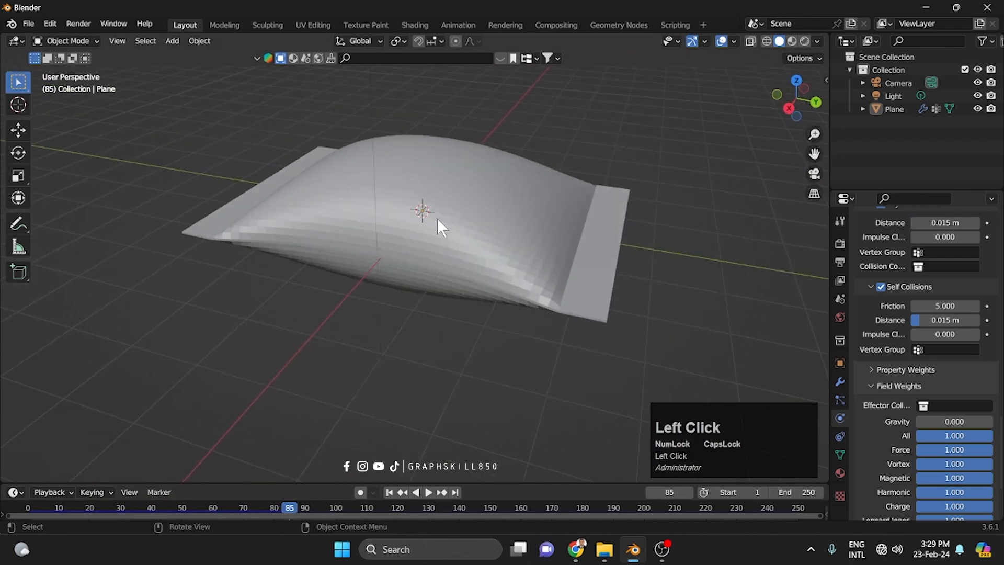
click(476, 237)
right_click(476, 237)
click(475, 237)
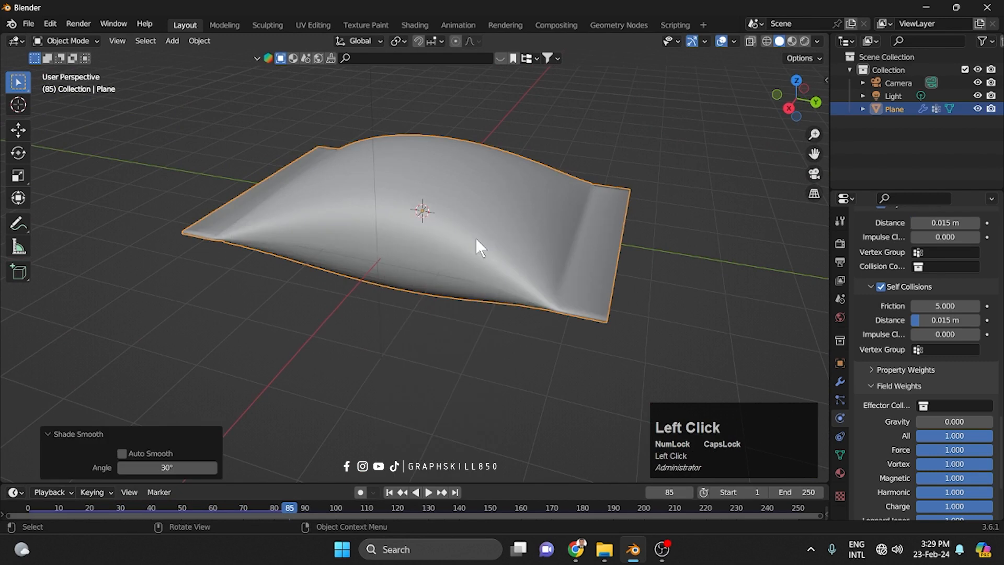
- Enable Auto Smooth in the plane's mesh Normals settings, with the angle at 30°
click(840, 456)
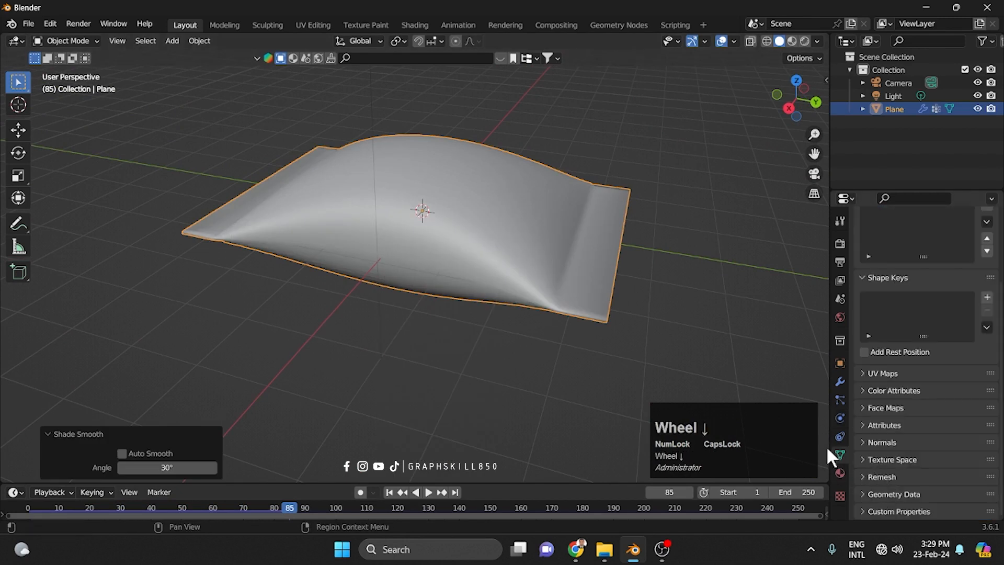
click(864, 442)
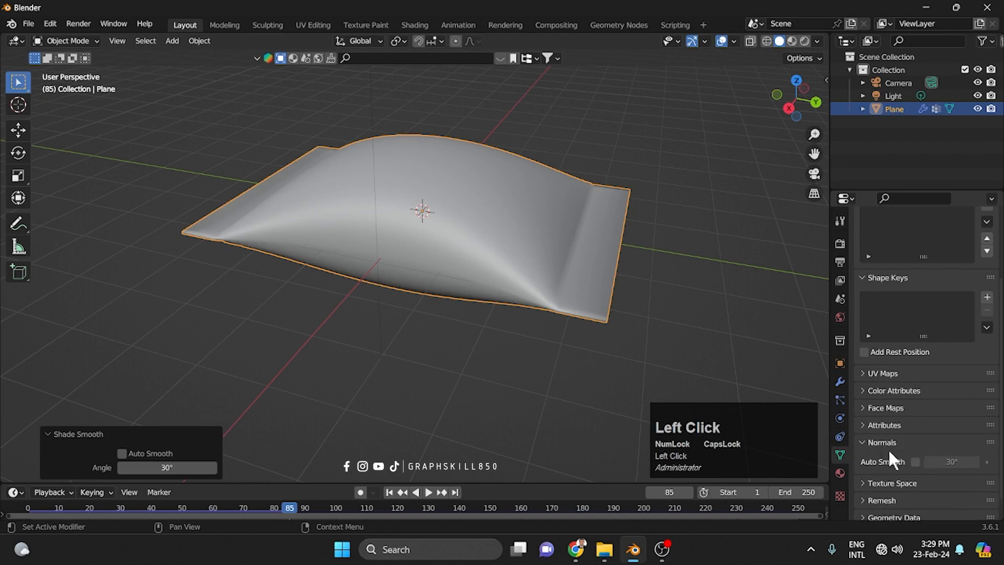
click(916, 462)
mouse_move(445, 400)
middle_down()
mouse_move(173, 377)
mouse_move(127, 361)
mouse_move(476, 398)
mouse_move(439, 377)
mouse_move(463, 387)
middle_up()
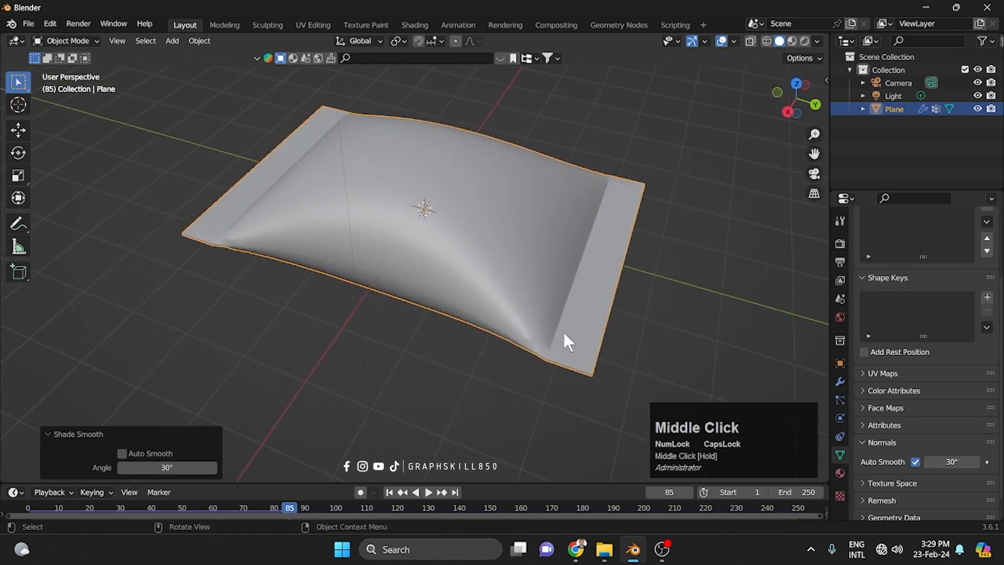
- Replay the cloth simulation from the first frame, apply the Cloth modifier to the inflated pouch, and reset the timeline to frame 1
key(Tab)
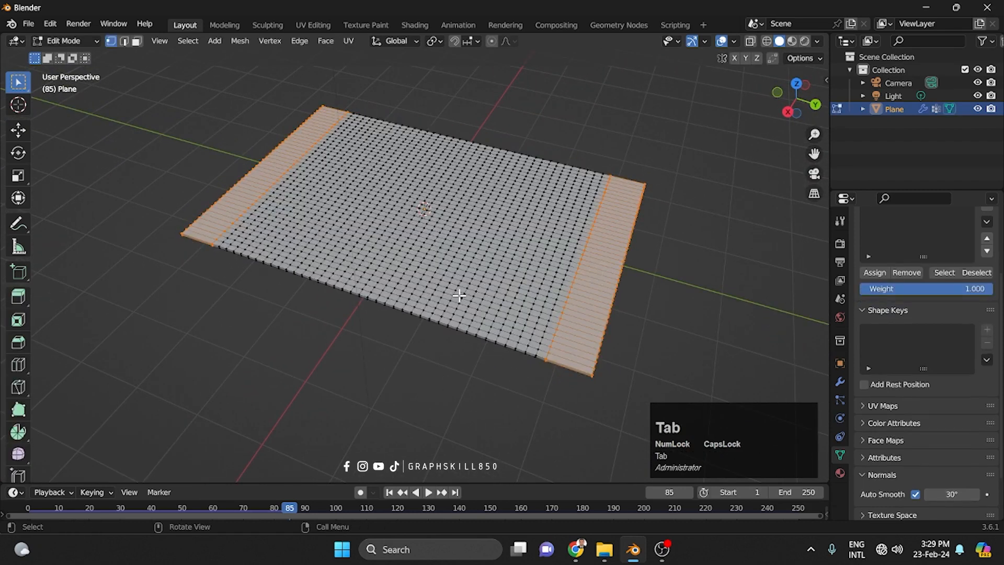
key(Tab)
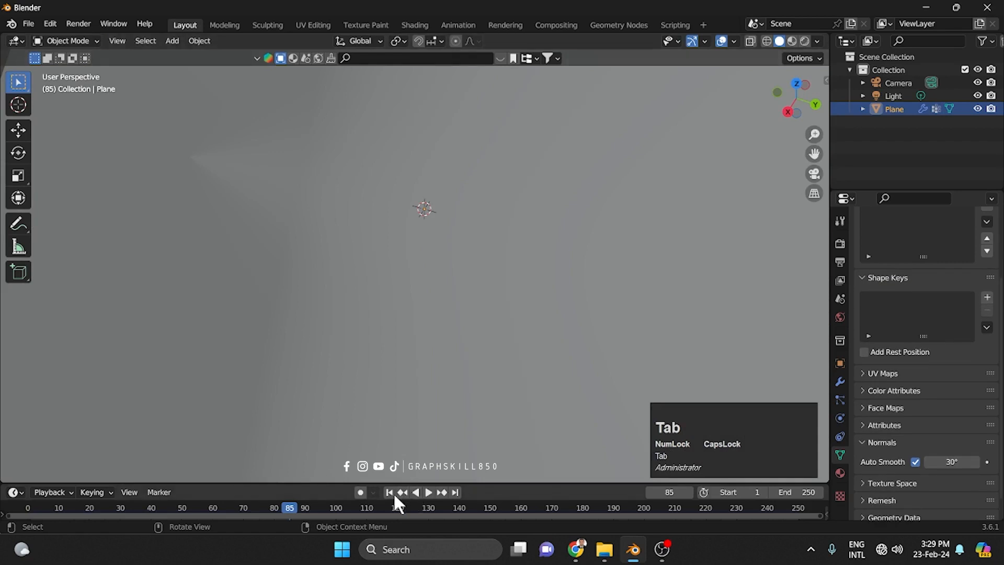
click(391, 493)
click(429, 492)
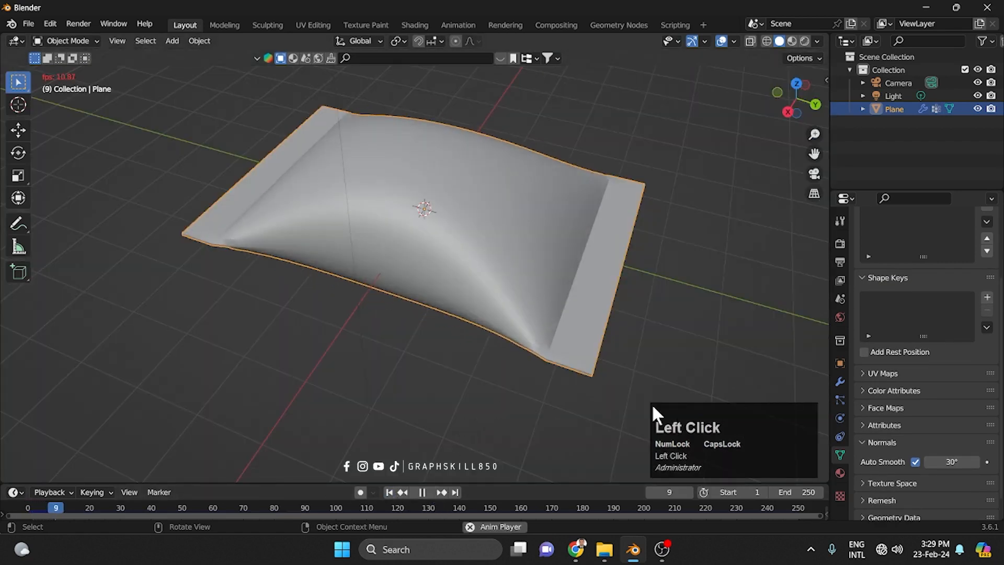
click(840, 382)
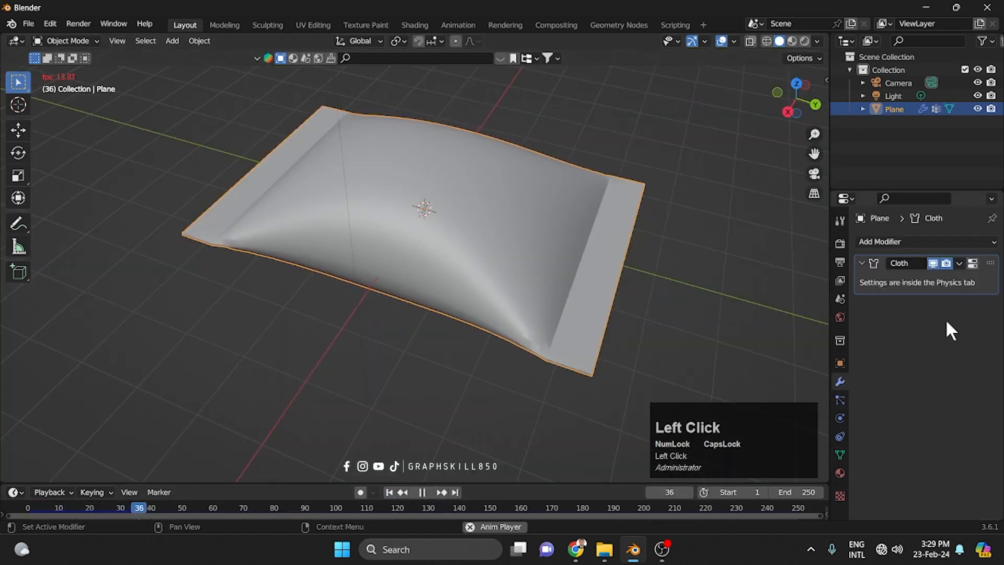
click(960, 263)
click(913, 279)
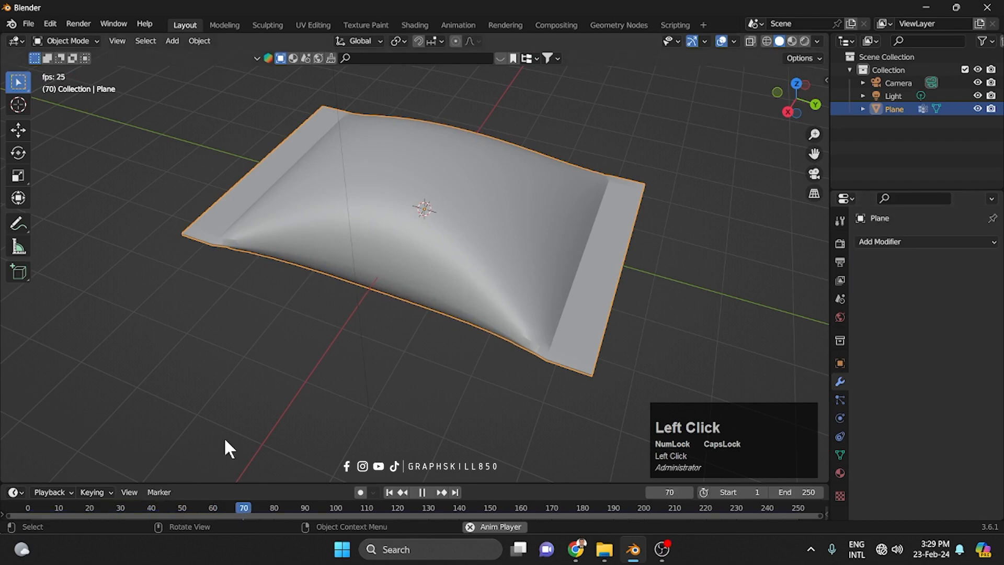
key(space)
click(387, 493)
- Switch to the top orthographic view and enter Edit Mode on the pouch mesh
middle_drag(424, 385, 532, 316)
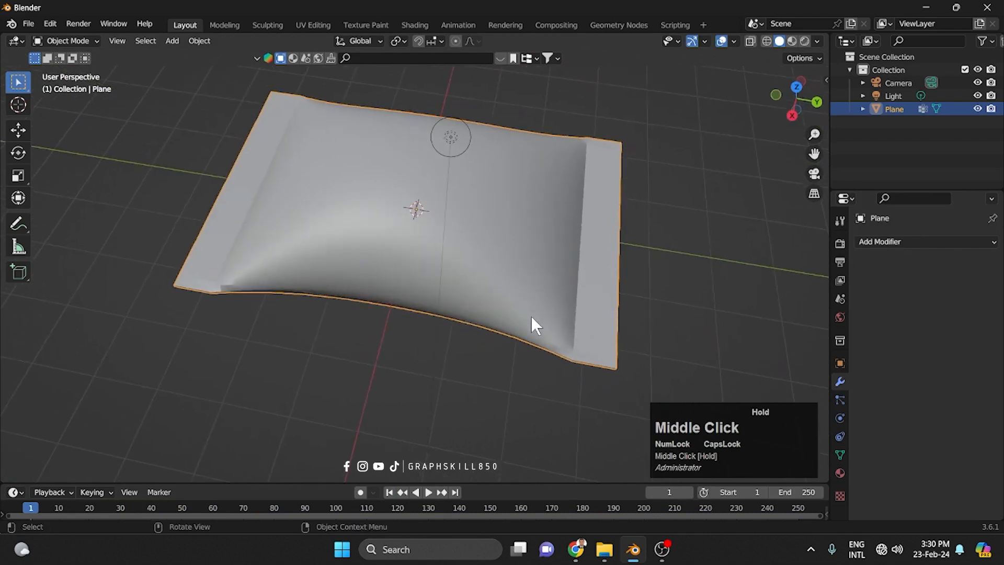
key(KP_7)
key(Tab)
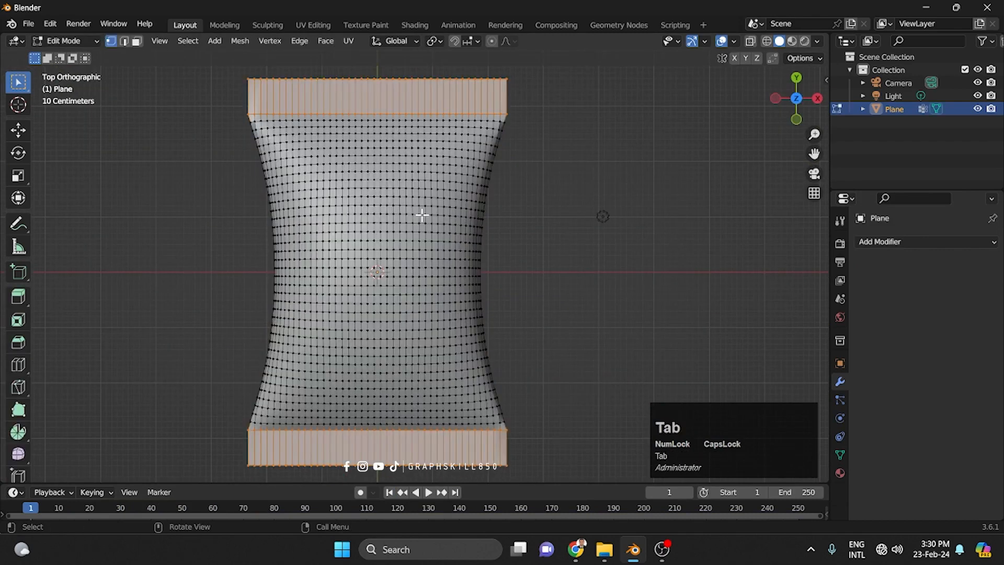
key(ctrl+r)
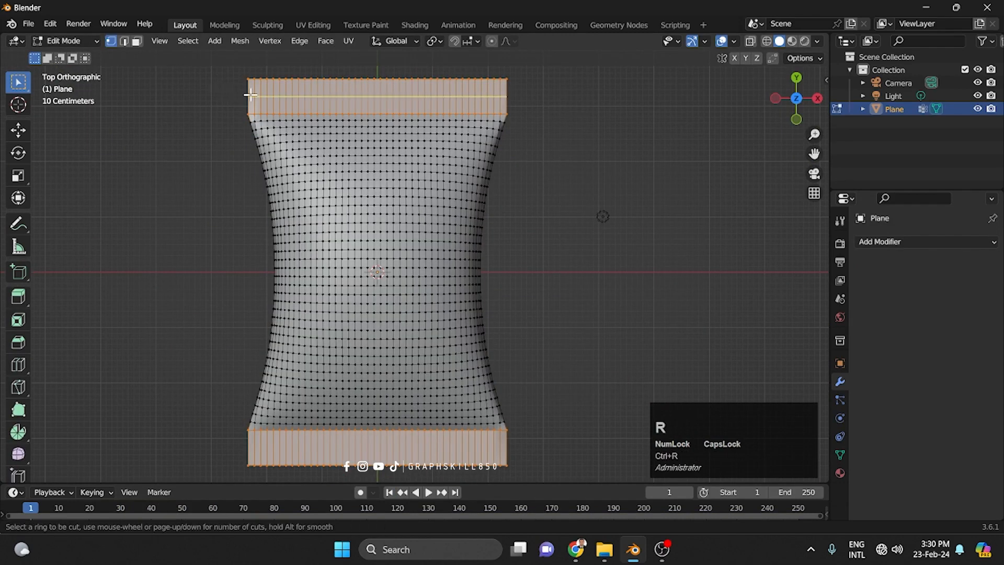
scroll(250, 94, up, 3)
scroll(251, 94, up, 7)
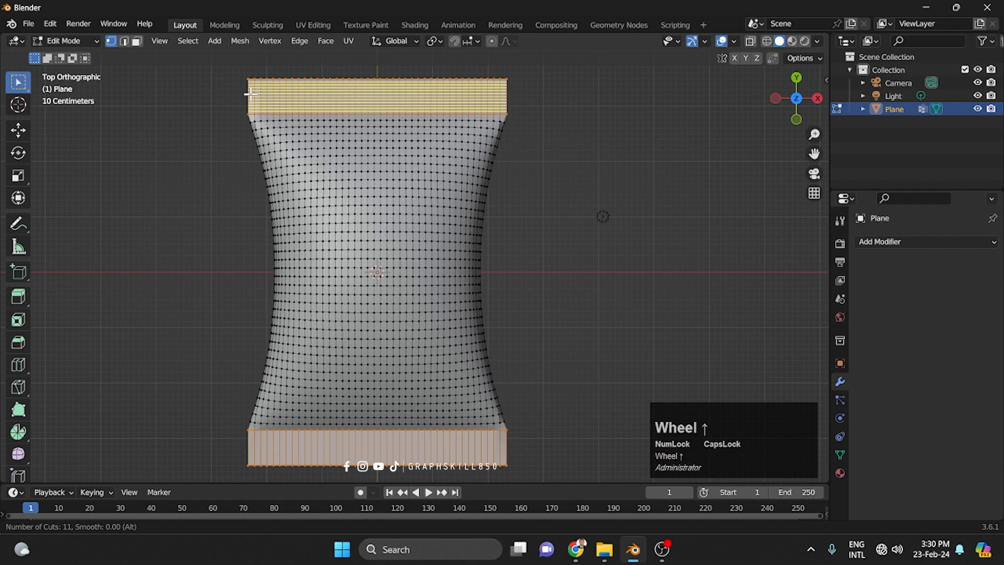
scroll(250, 94, up, 6)
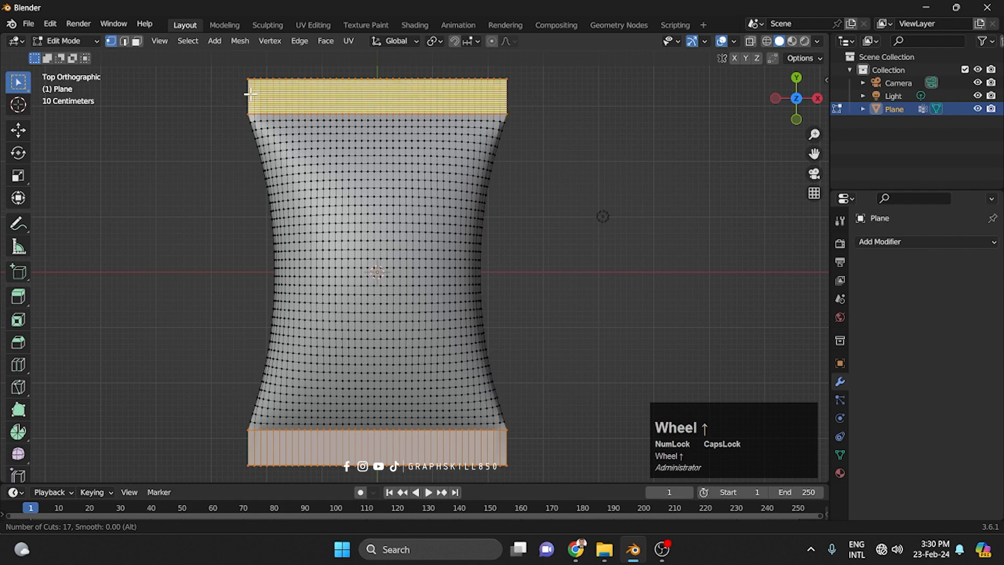
scroll(250, 95, down, 2)
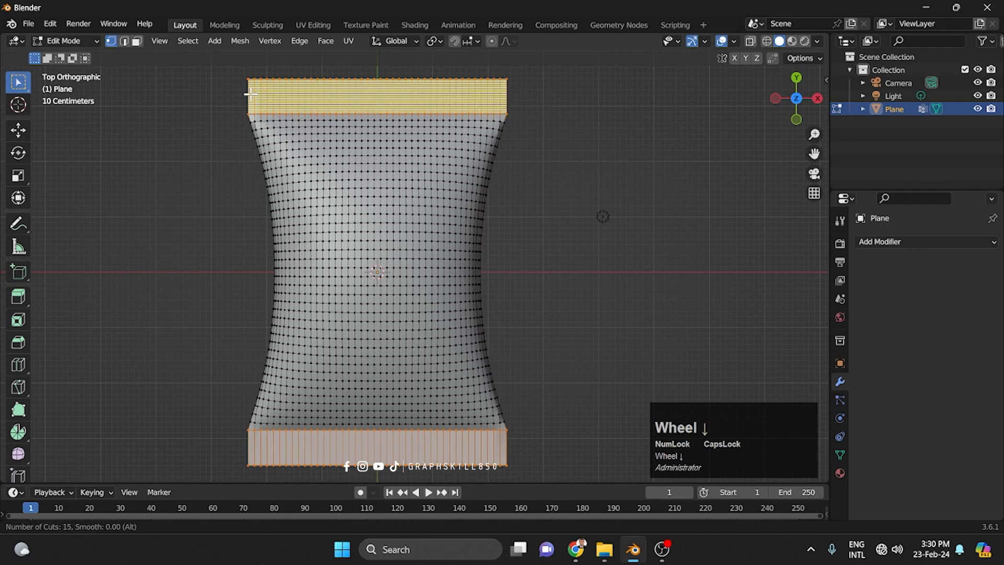
click(251, 94)
right_click(250, 94)
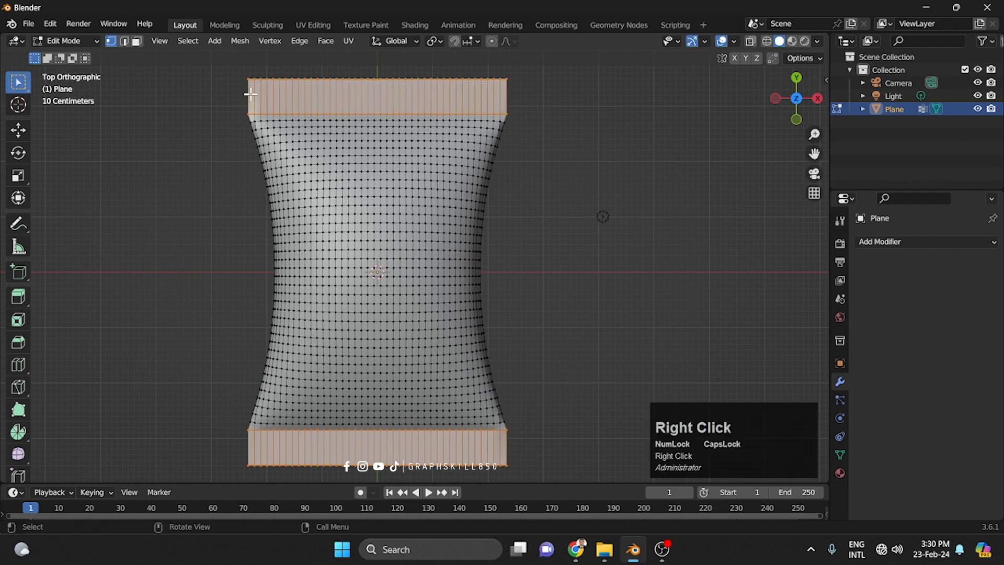
- Add 15 evenly spaced, unslid loop cuts along the length of the end strip on the pouch's positive Y side
key(ctrl+r)
scroll(251, 94, up, 3)
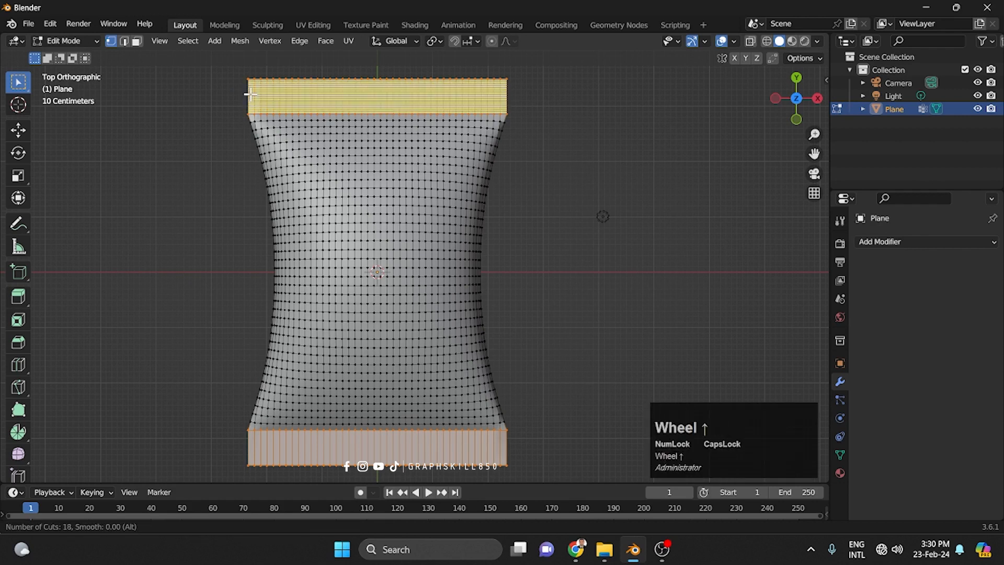
scroll(250, 95, down, 3)
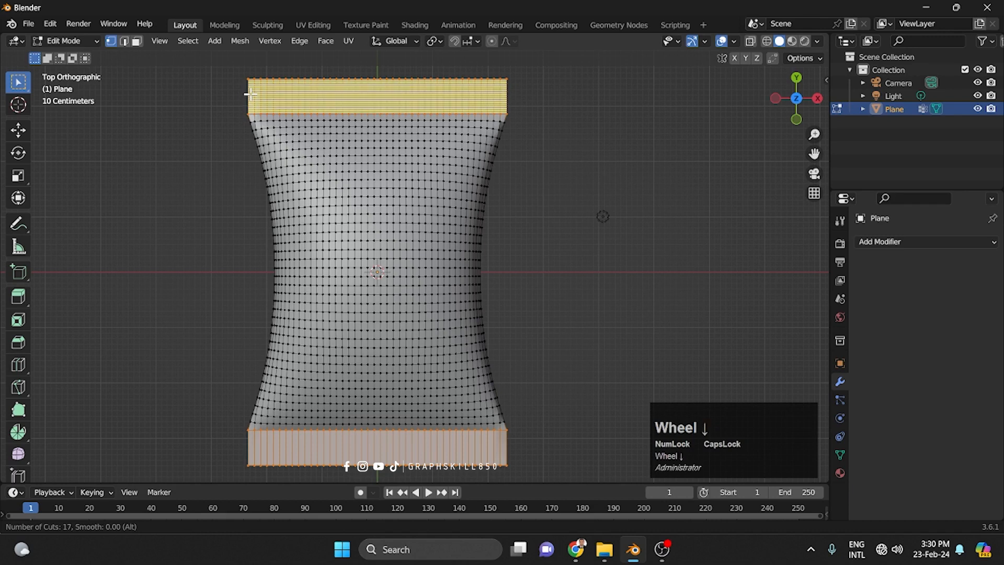
click(251, 94)
right_click(250, 94)
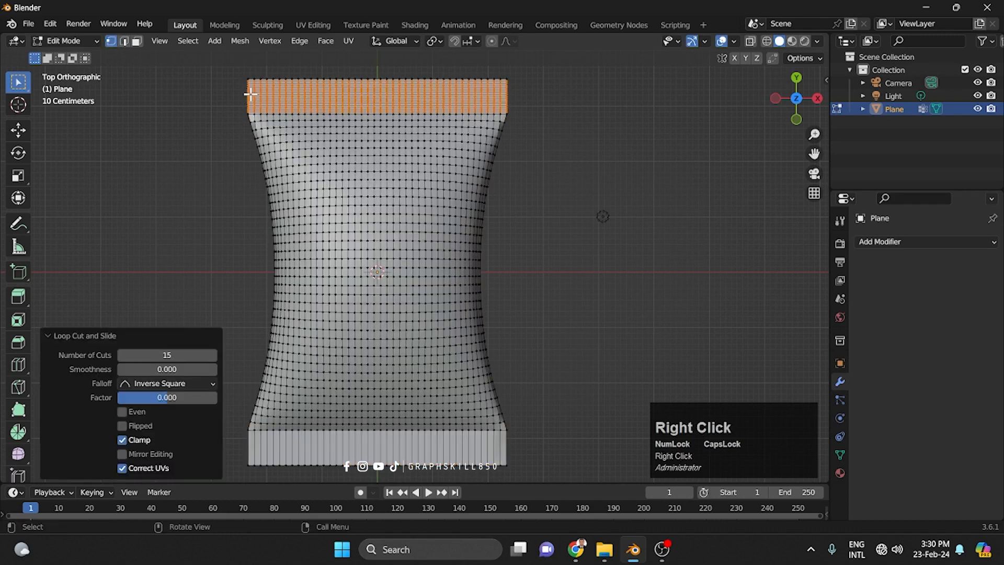
- Add 15 evenly spaced, unslid loop cuts along the length of the end strip on the pouch's negative Y side
key(ctrl+r)
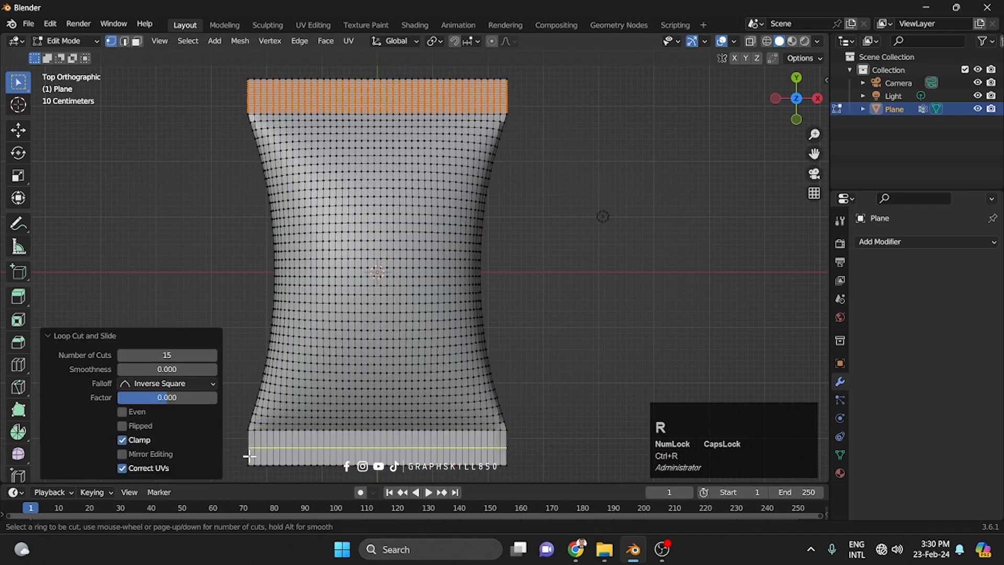
scroll(247, 457, up, 10)
scroll(249, 456, up, 5)
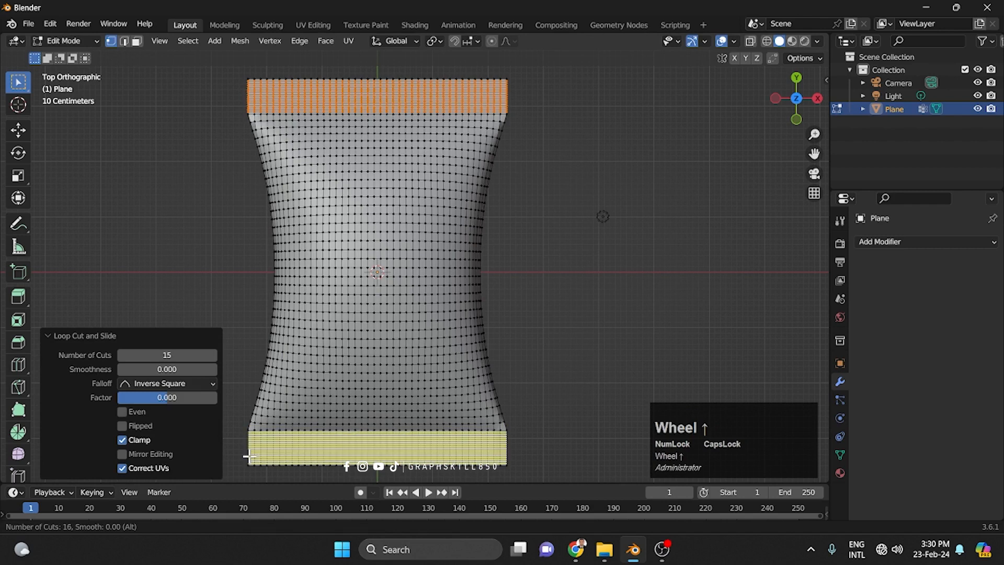
scroll(249, 456, down, 1)
scroll(249, 456, down, 1)
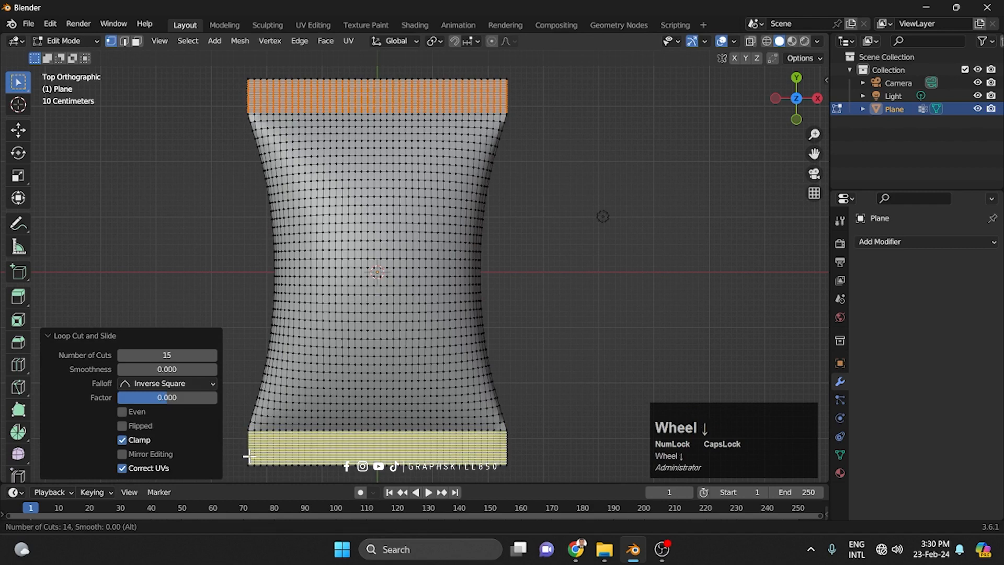
scroll(249, 456, up, 1)
right_click(249, 456)
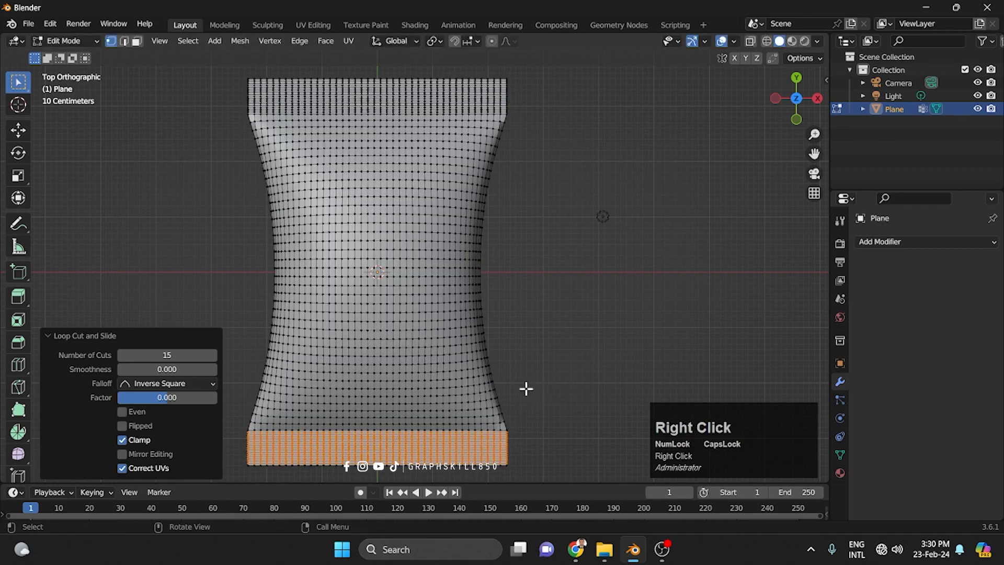
- Switch to face selection and select only the second face loop from the outer edge of the negative Y end strip
shift+middle_drag(462, 376, 309, 191)
scroll(487, 310, up, 4)
click(137, 41)
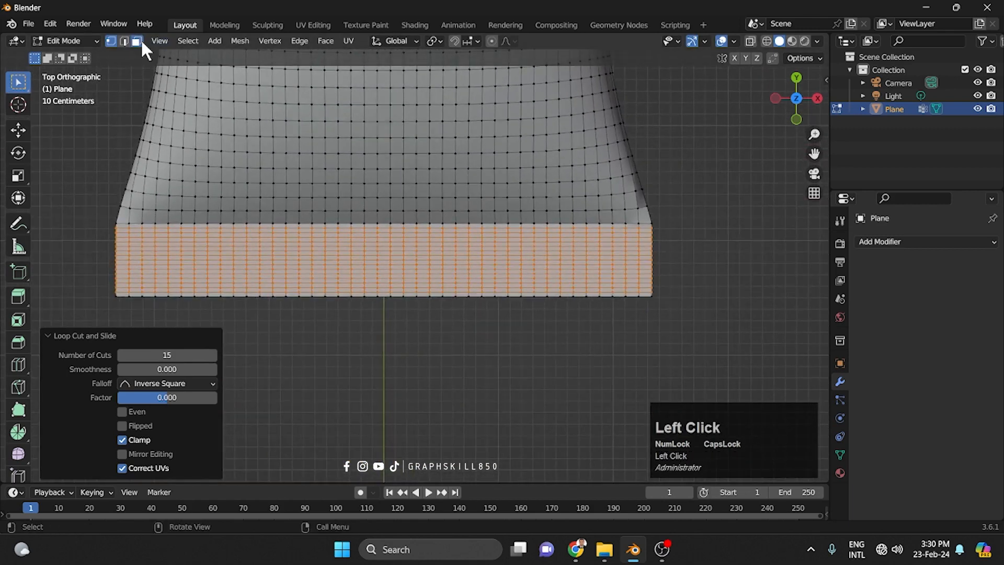
scroll(663, 341, up, 3)
shift+middle_drag(622, 312, 353, 314)
click(572, 307)
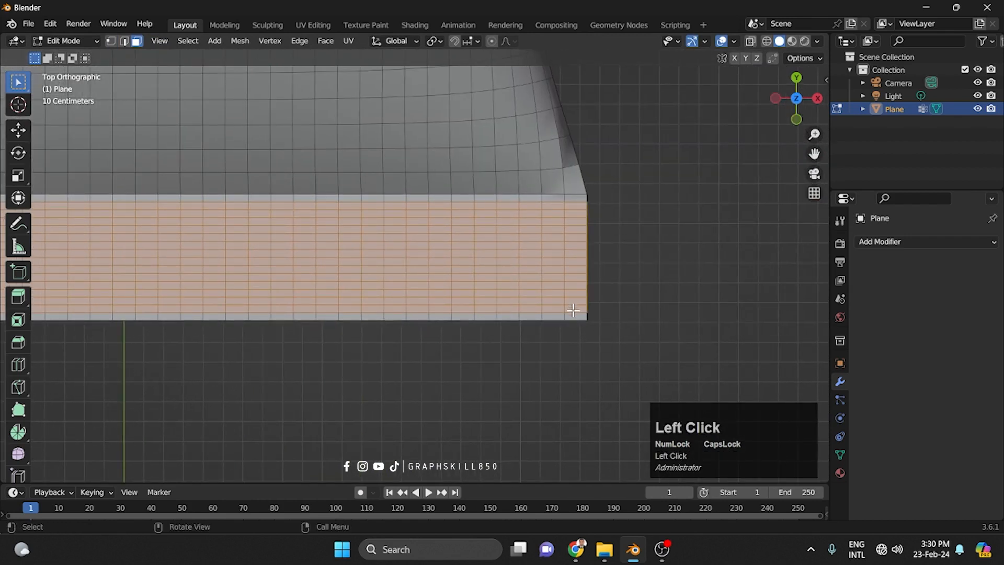
alt+shift+click(564, 309)
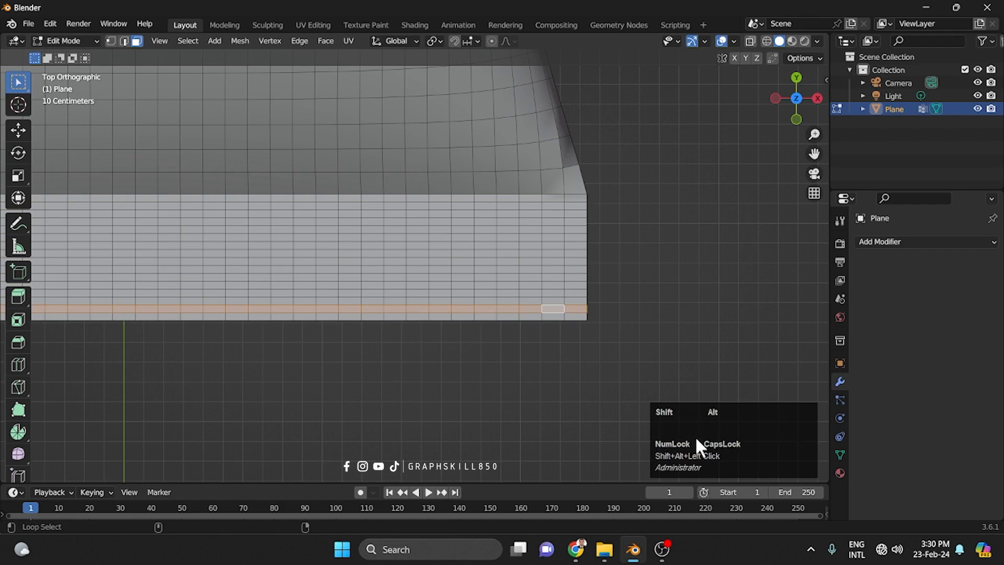
- Add the remaining alternate face loops across the negative Y end strip to the selection, leaving one unselected loop between each
alt+shift+click(563, 293)
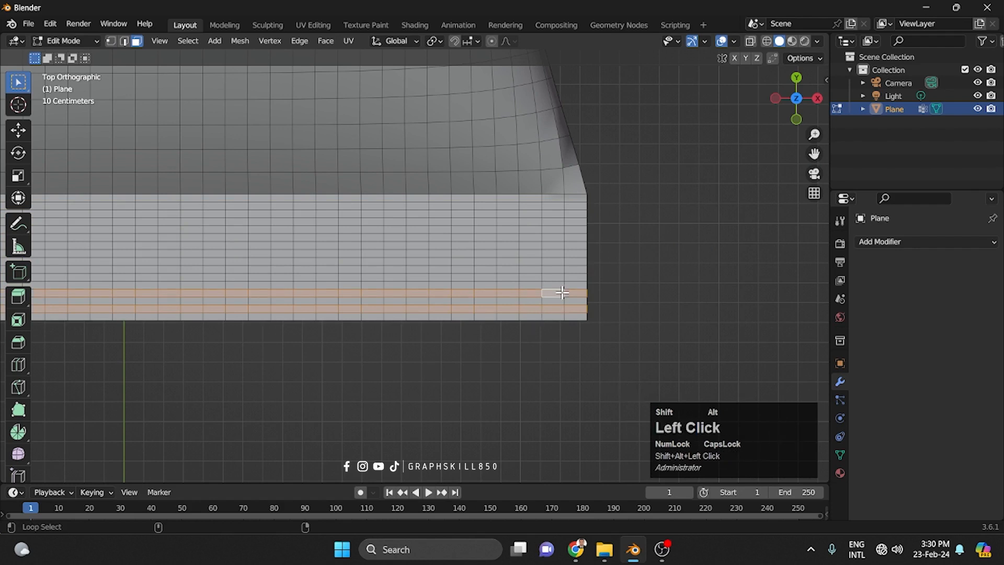
alt+shift+click(563, 280)
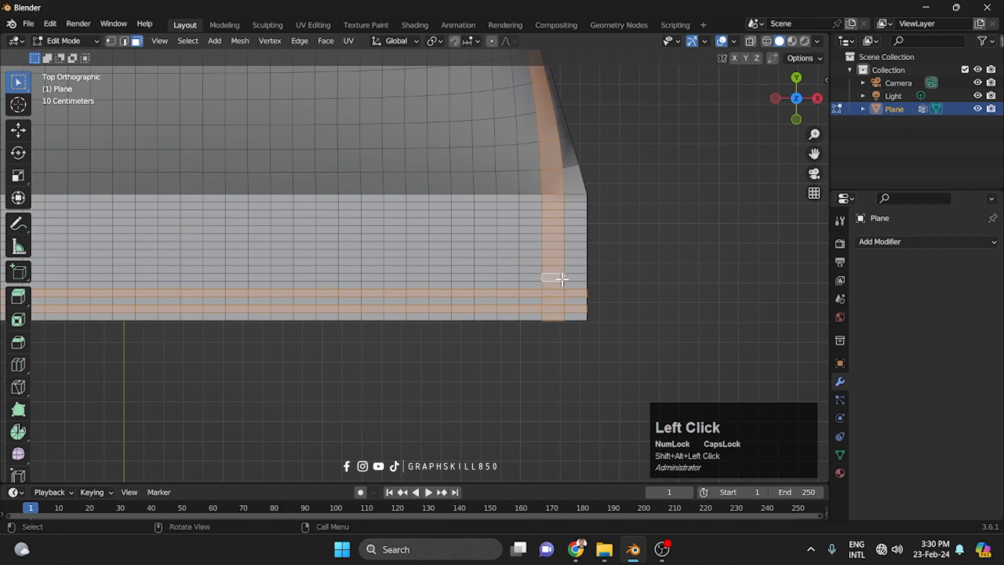
key(ctrl+z)
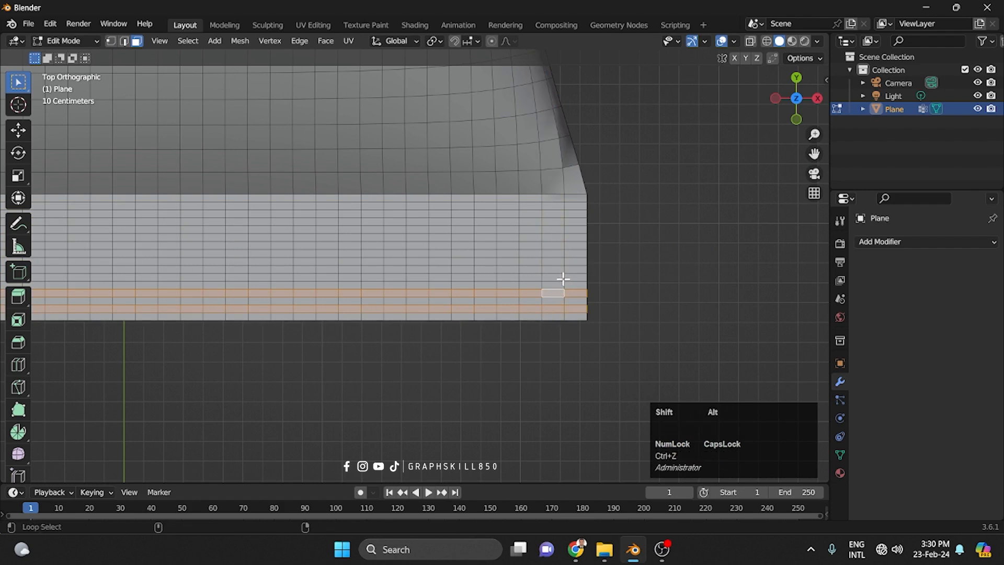
alt+shift+click(564, 278)
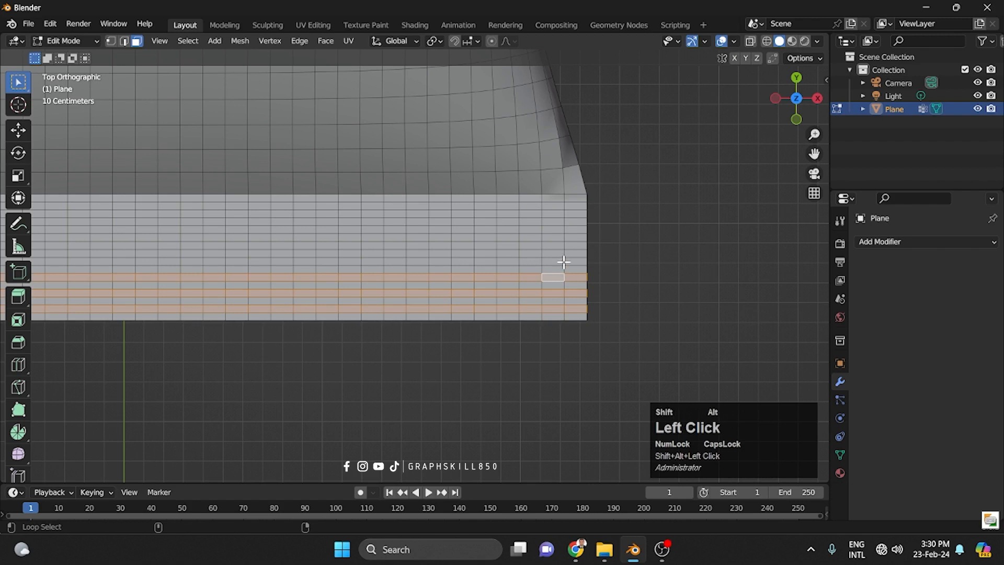
alt+shift+click(561, 261)
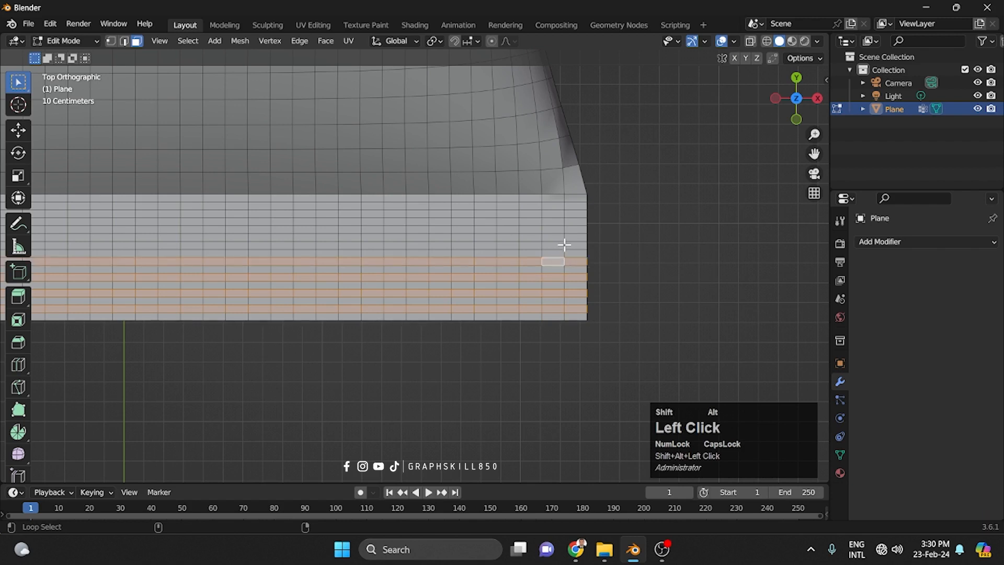
alt+shift+click(565, 244)
alt+shift+click(563, 229)
alt+shift+click(564, 215)
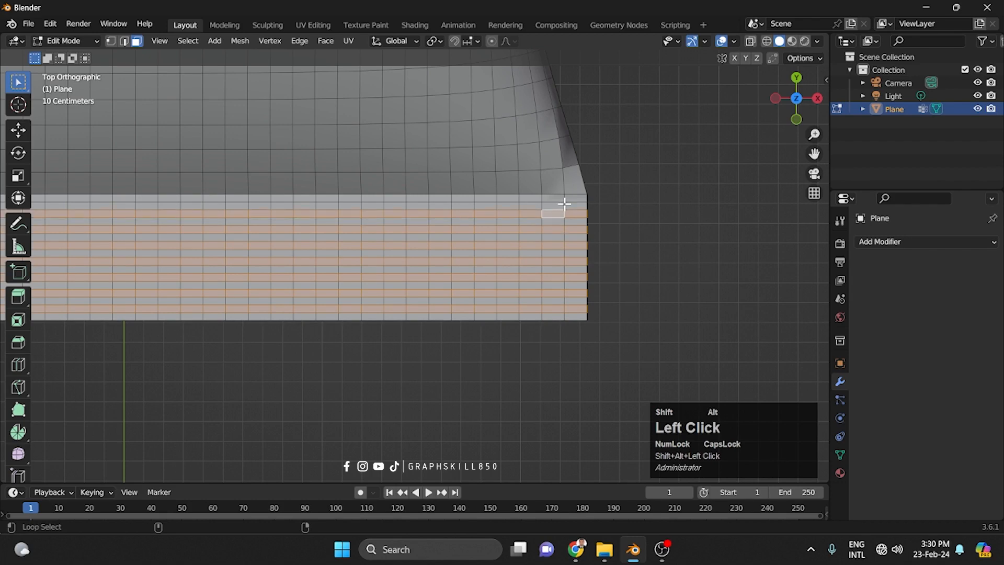
alt+shift+click(563, 199)
- Add every second face loop of the positive Y end strip to the selection, beginning with the second loop from its outer edge
scroll(520, 338, down, 6)
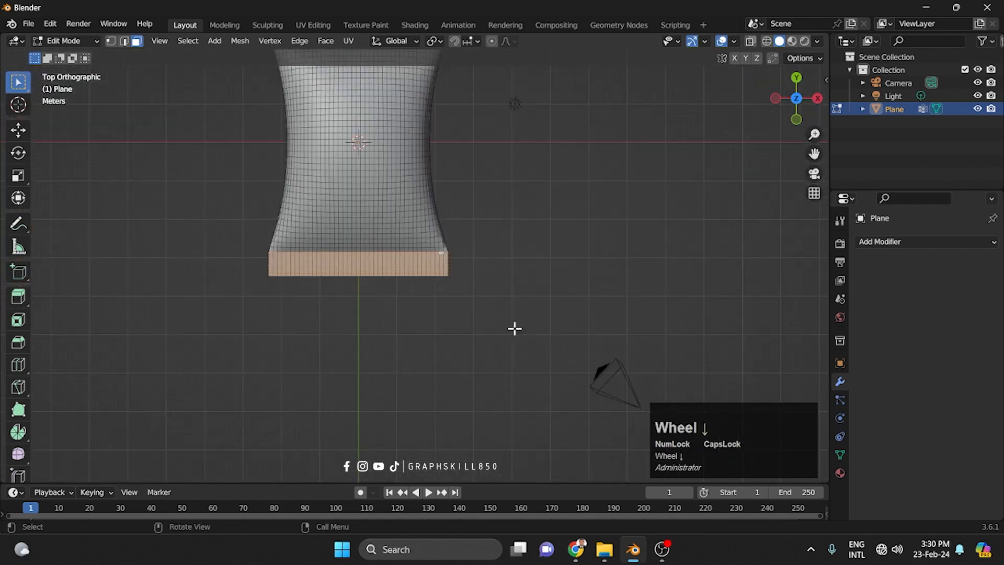
shift+middle_drag(458, 171, 464, 370)
scroll(452, 189, up, 8)
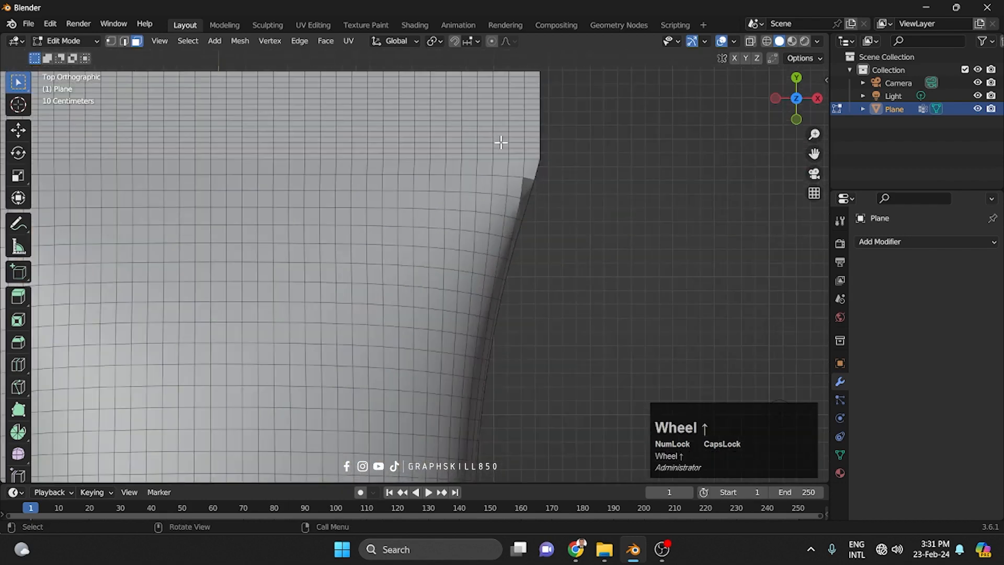
shift+middle_drag(500, 141, 457, 382)
scroll(504, 251, up, 5)
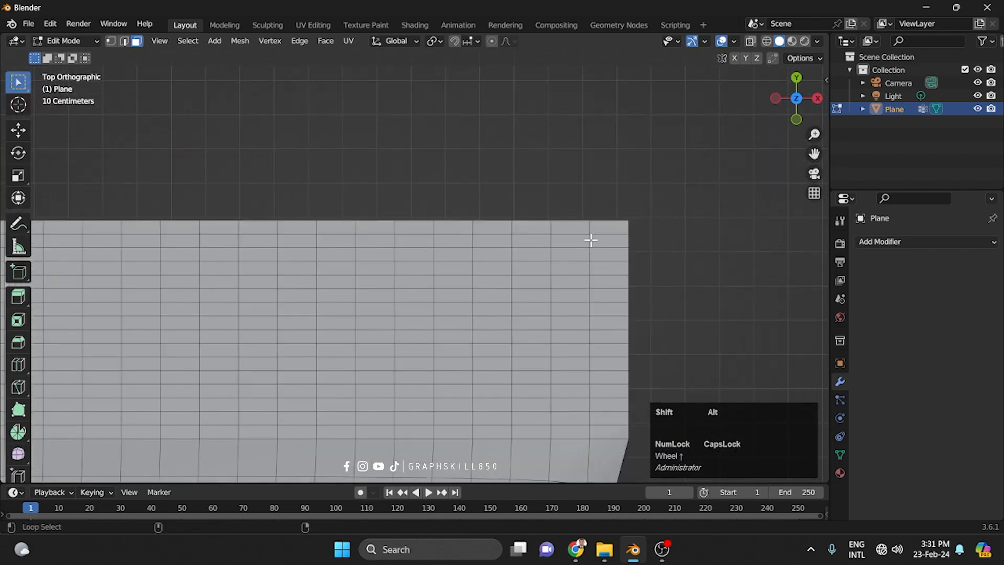
alt+shift+click(591, 241)
alt+shift+click(592, 266)
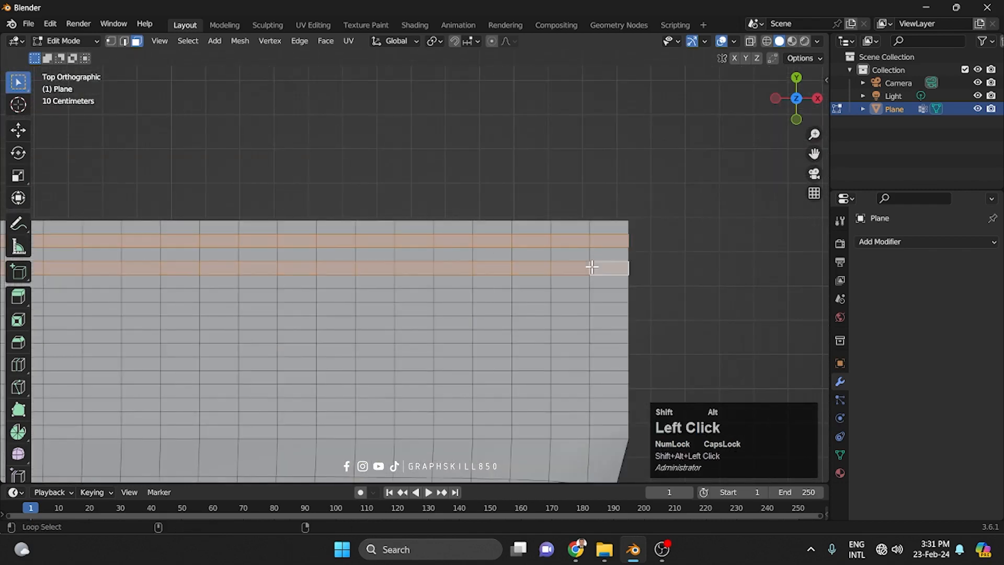
alt+shift+click(590, 297)
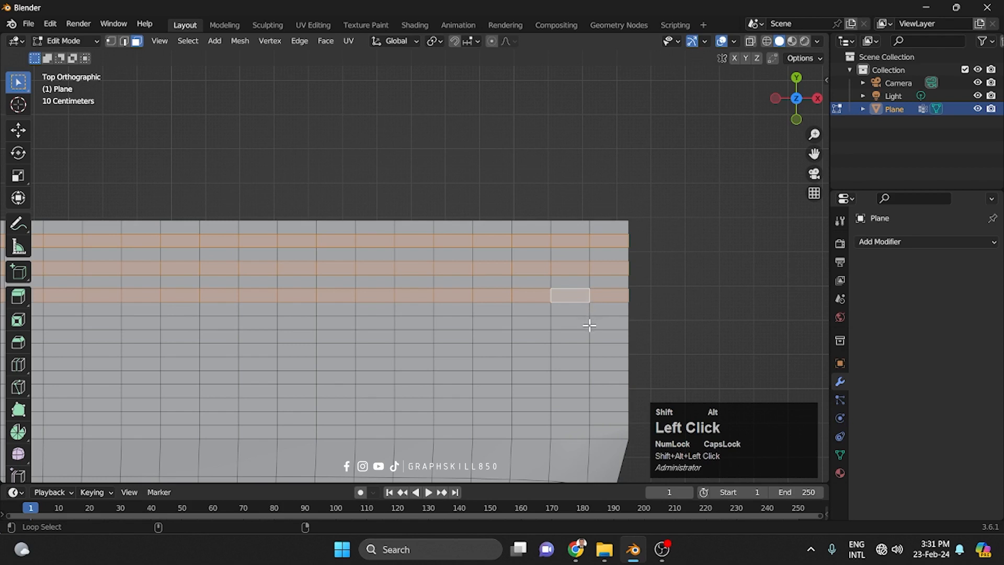
alt+shift+click(590, 324)
alt+shift+click(590, 349)
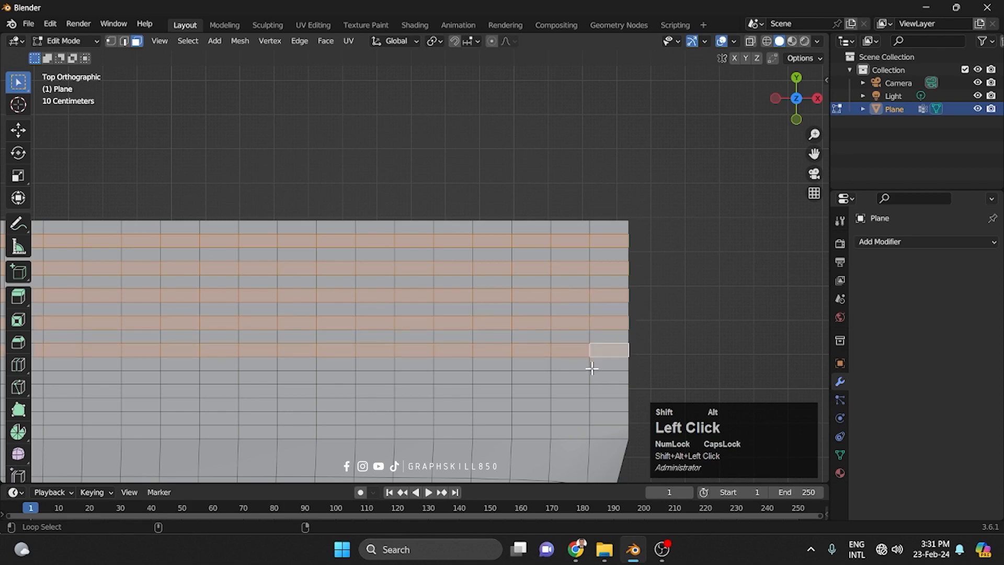
alt+shift+click(591, 376)
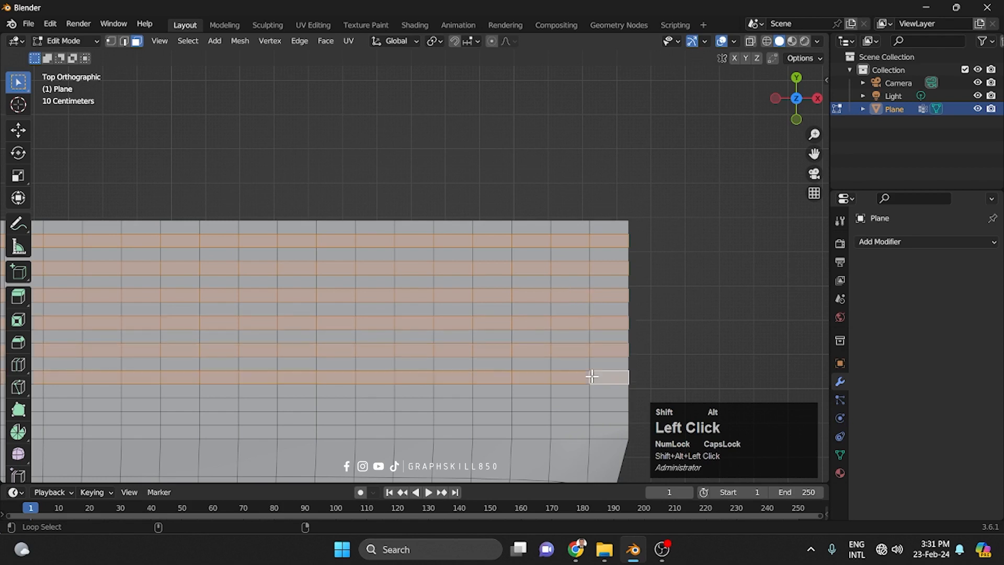
alt+shift+click(590, 405)
- Extrude the selected face loops on both end strips along their normals by about 0.0317 m to form raised ridges
scroll(552, 260, down, 8)
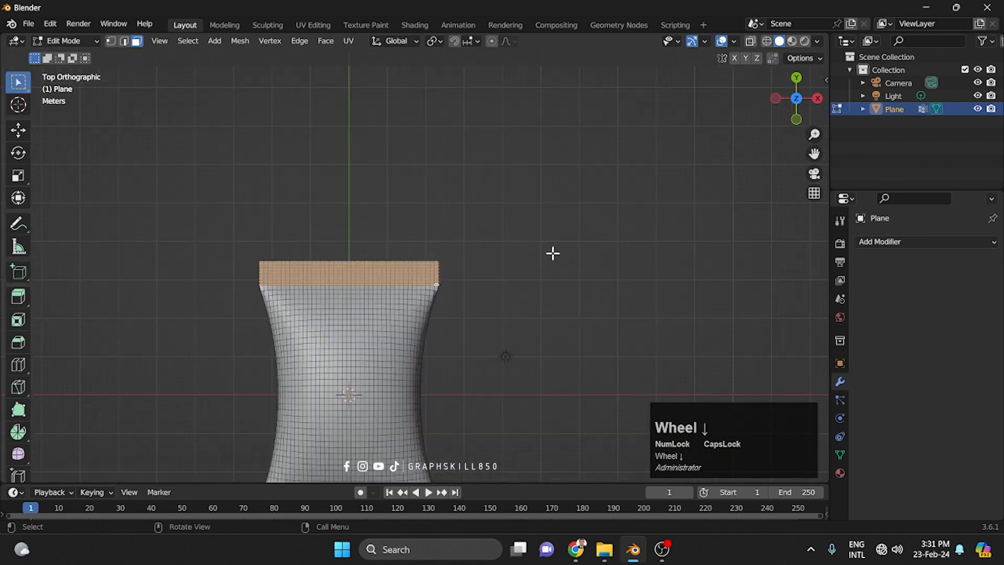
shift+middle_drag(498, 347, 455, 225)
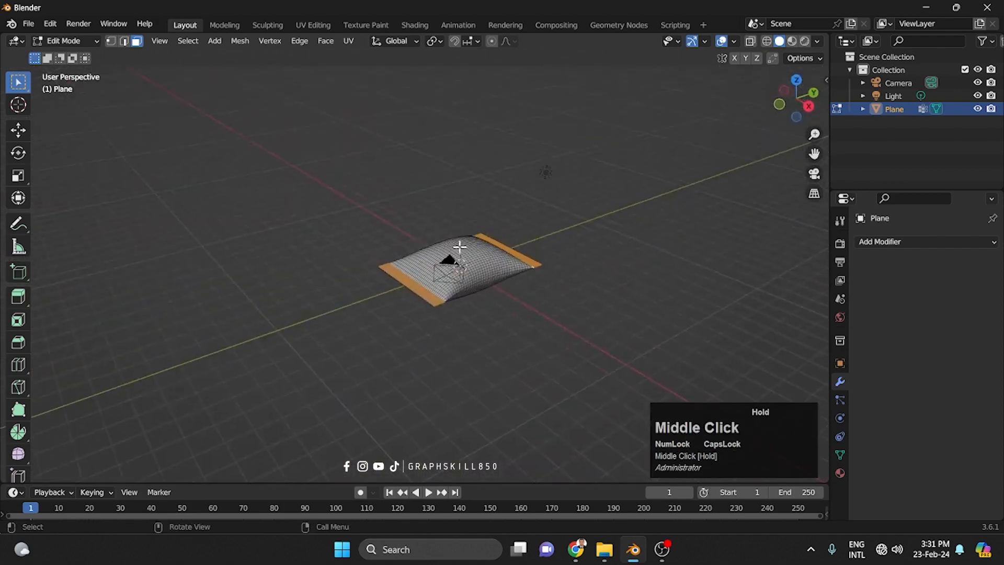
scroll(488, 359, up, 5)
shift+middle_drag(489, 359, 377, 342)
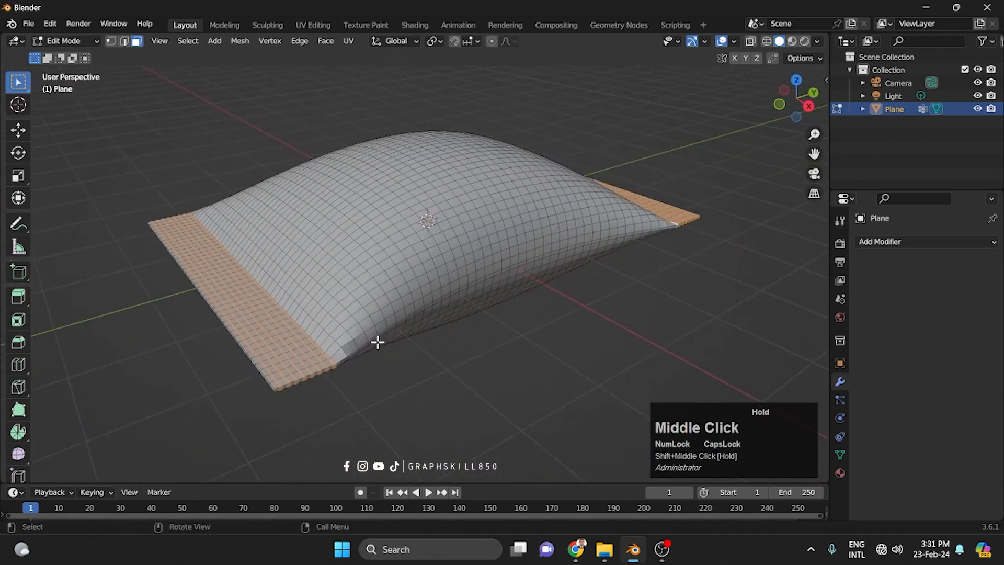
key(alt+e)
click(359, 394)
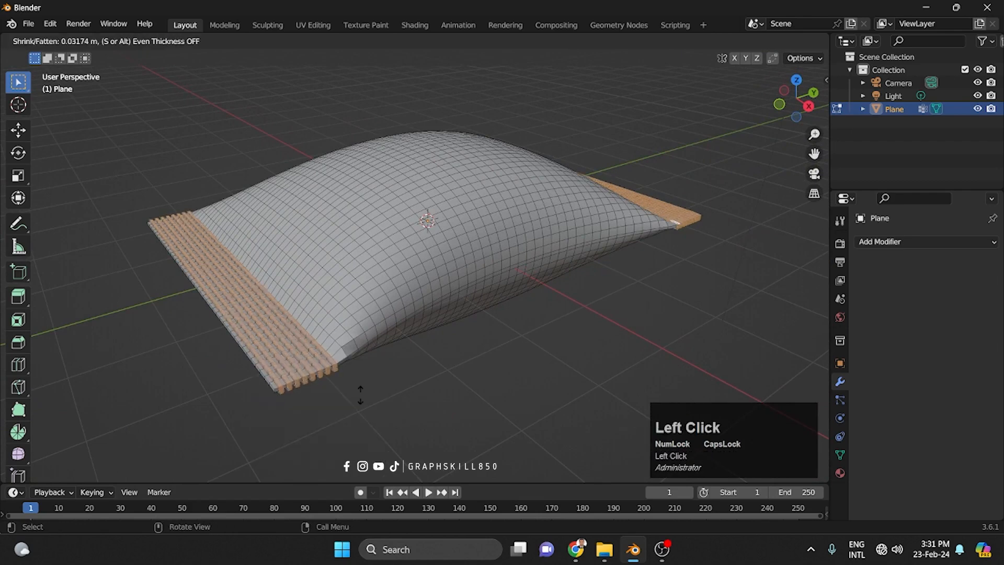
click(361, 395)
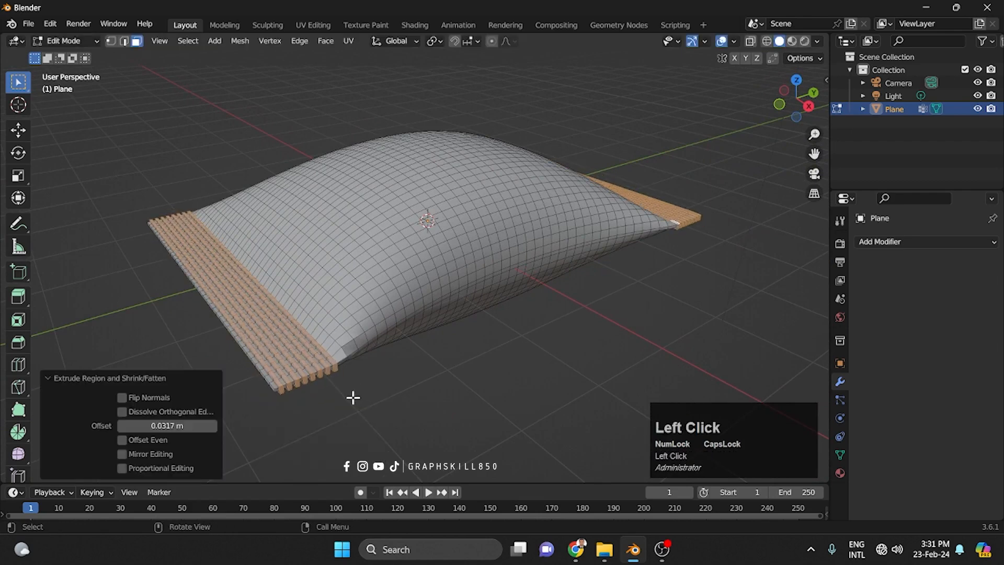
- Return to Object Mode and add a Subdivision Surface modifier to the pouch
key(Tab)
middle_drag(421, 371, 370, 406)
click(887, 242)
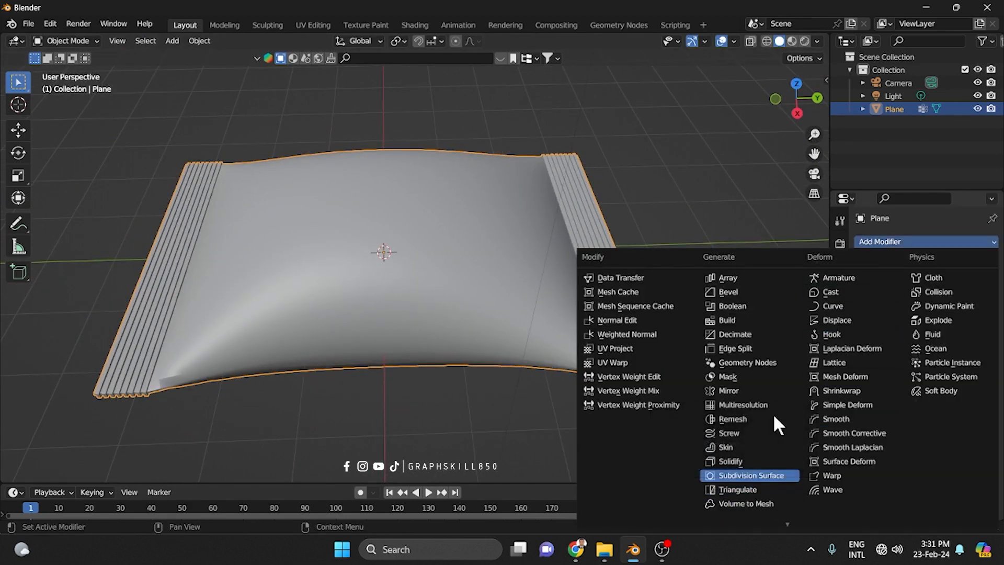
drag(689, 424, 689, 425)
drag(749, 432, 482, 444)
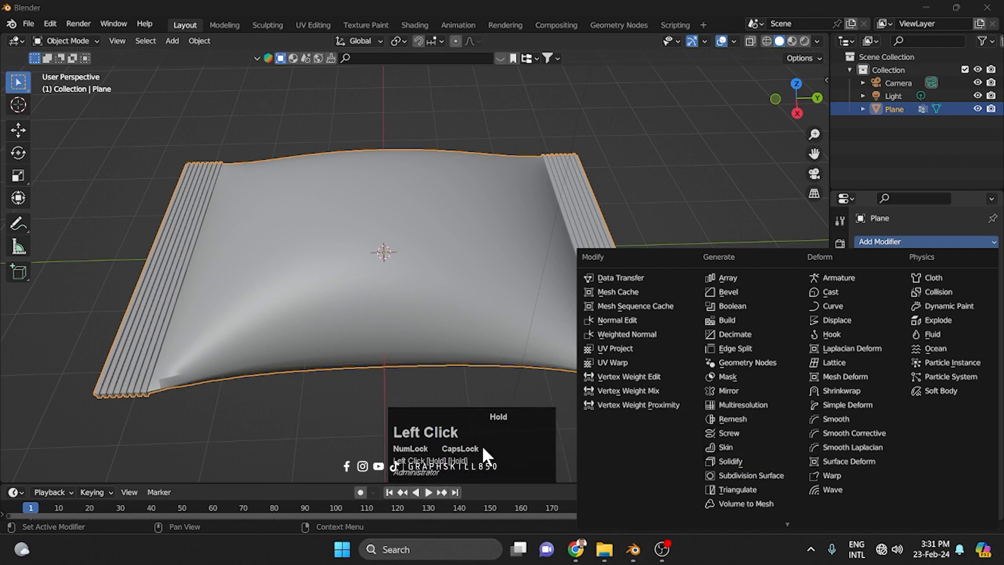
click(751, 475)
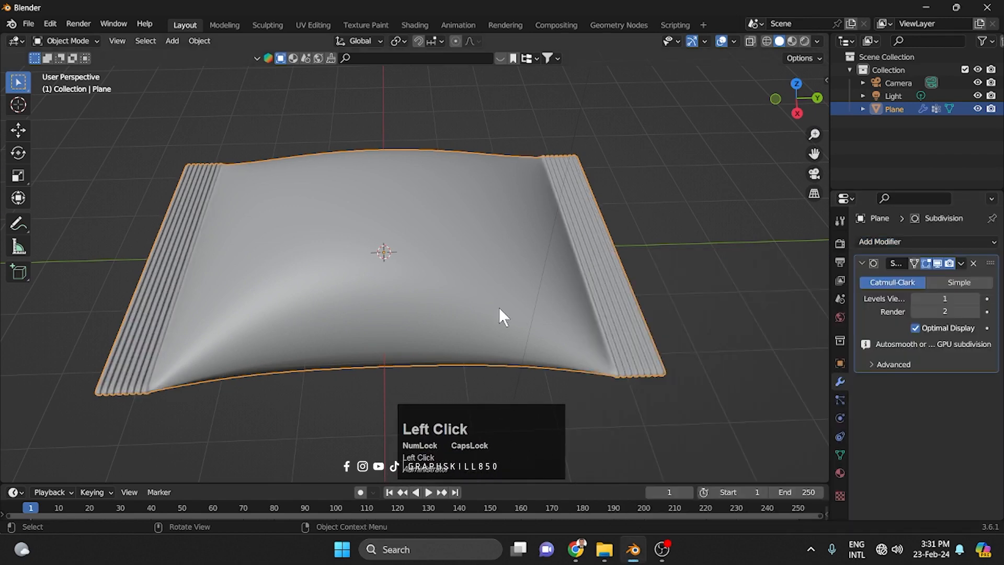
- Set the Subdivision Surface modifier's viewport levels to 3 and look over the smoothed pouch and its ridged ends
middle_drag(499, 306, 679, 376)
click(975, 299)
click(974, 299)
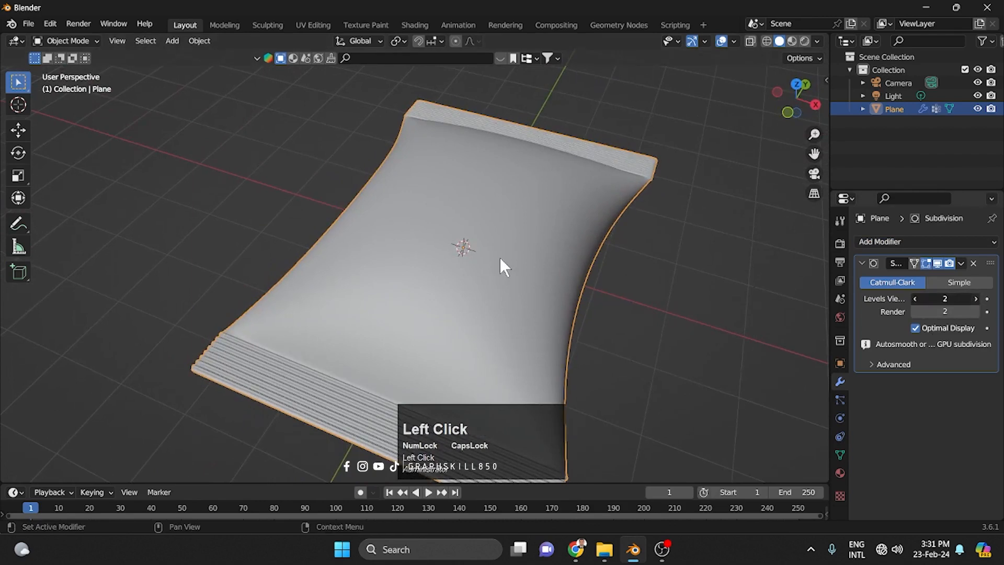
middle_drag(500, 257, 504, 354)
scroll(403, 258, down, 3)
scroll(472, 317, up, 2)
middle_drag(467, 316, 480, 299)
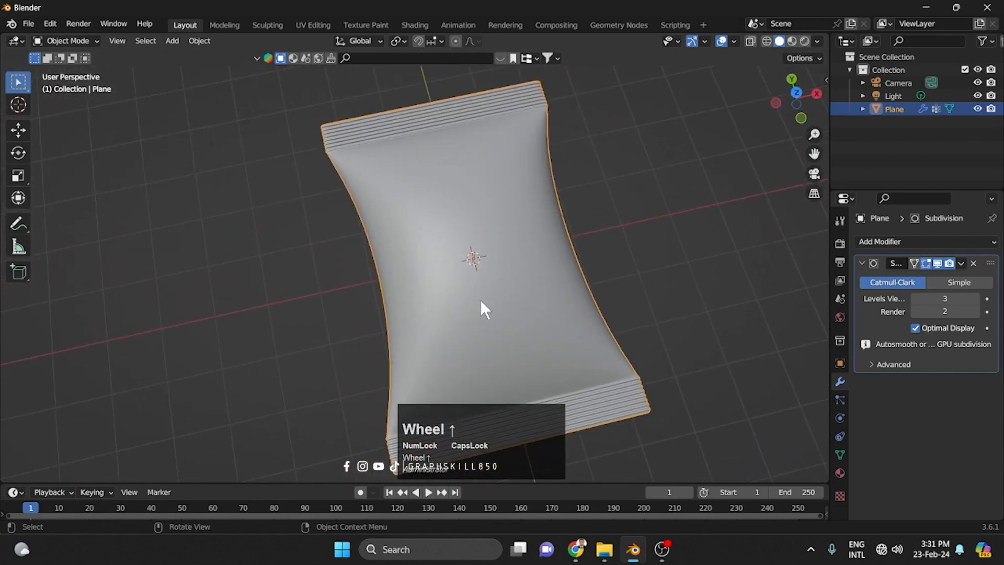
key(Tab)
key(Tab)
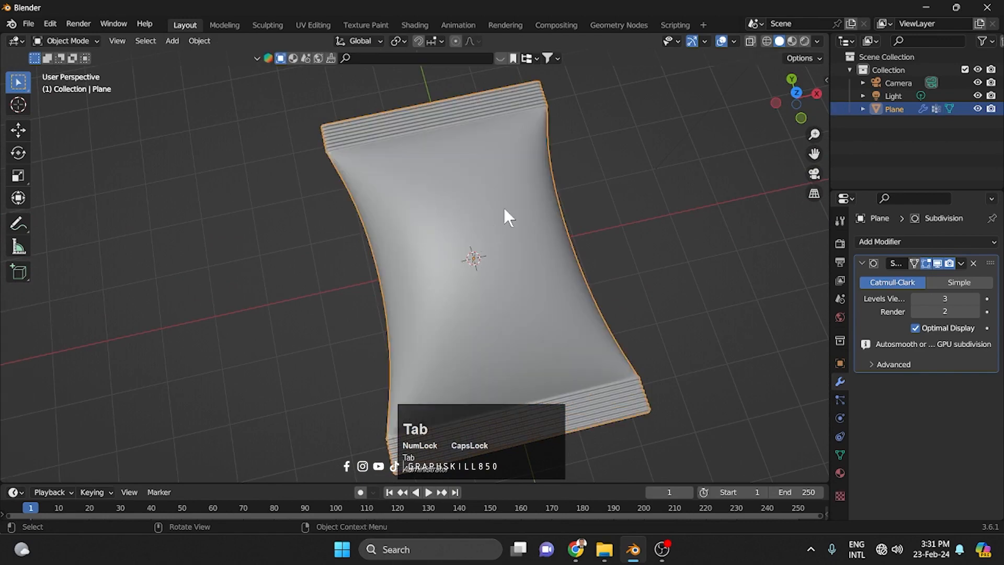
- Switch to the top orthographic view and assign an Image Texture to the Base Color of the pouch's Material.001
scroll(504, 208, down, 2)
key(7)
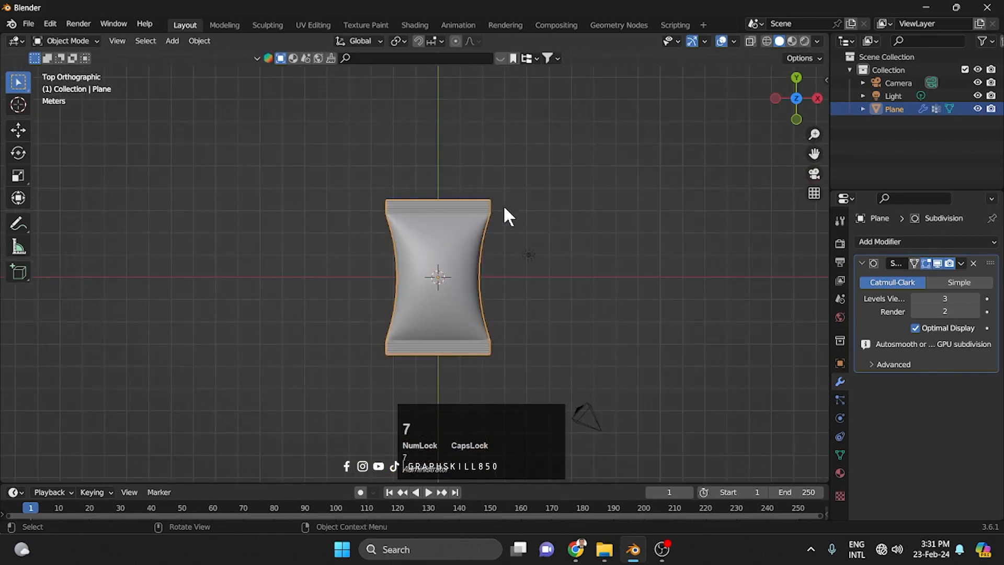
click(840, 473)
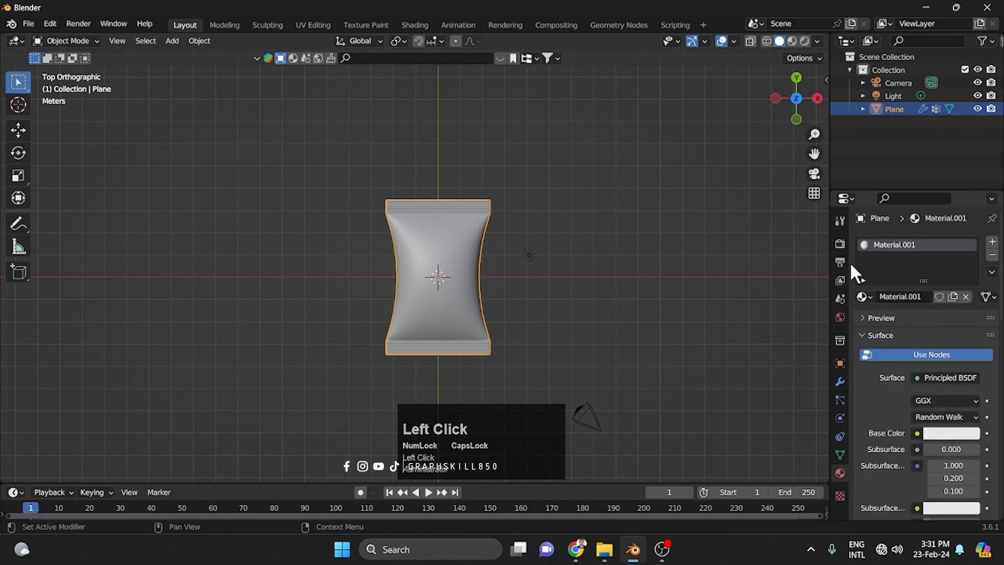
click(917, 434)
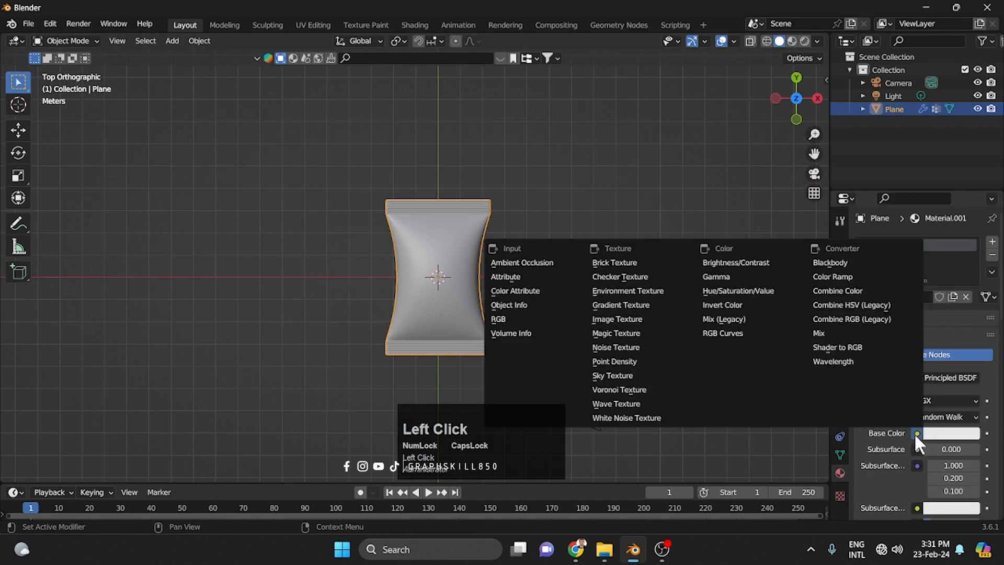
click(627, 318)
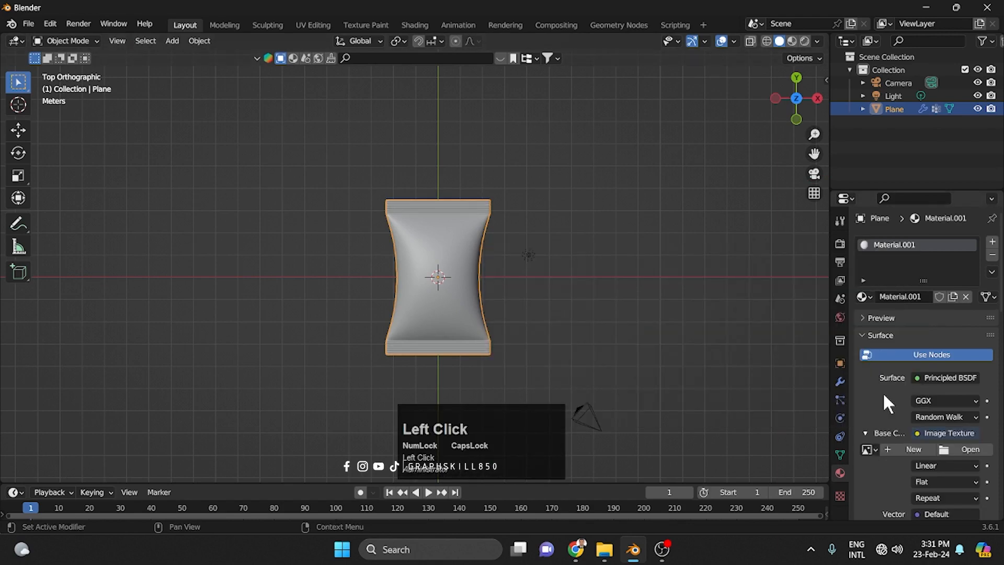
- Load 9306350-02.jpg from New folder (5) in Downloads as the Base Color image
click(955, 449)
click(215, 195)
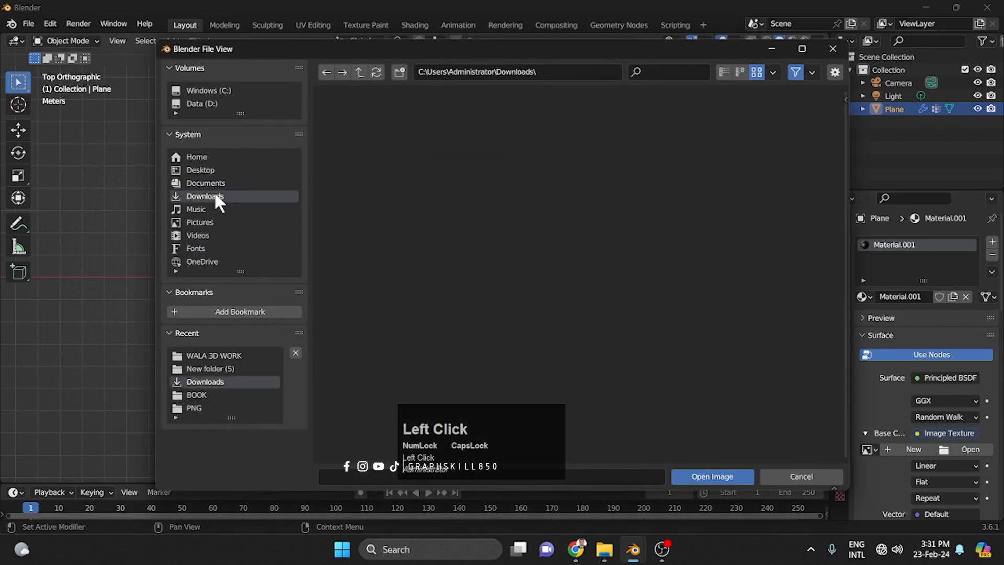
double_click(369, 155)
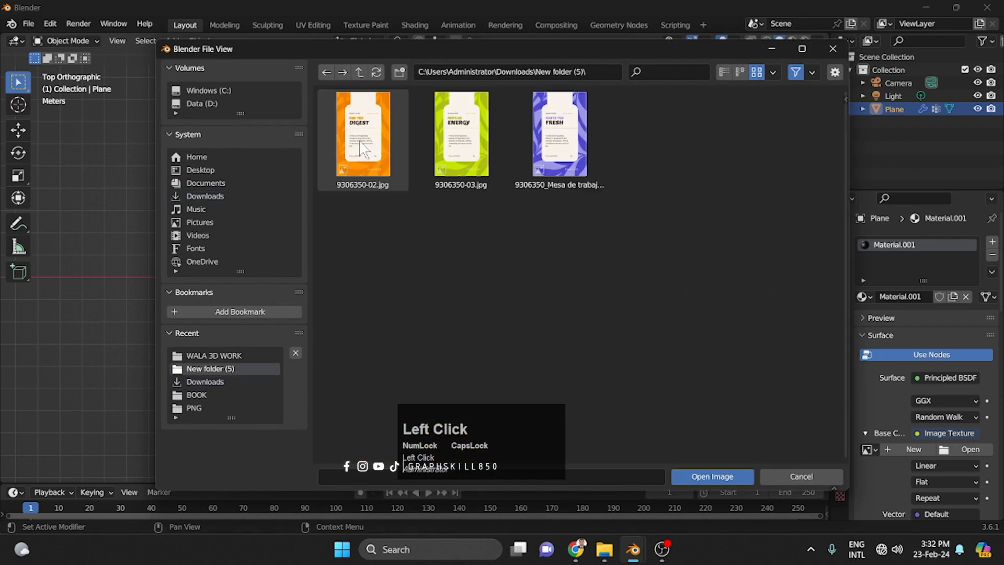
click(369, 156)
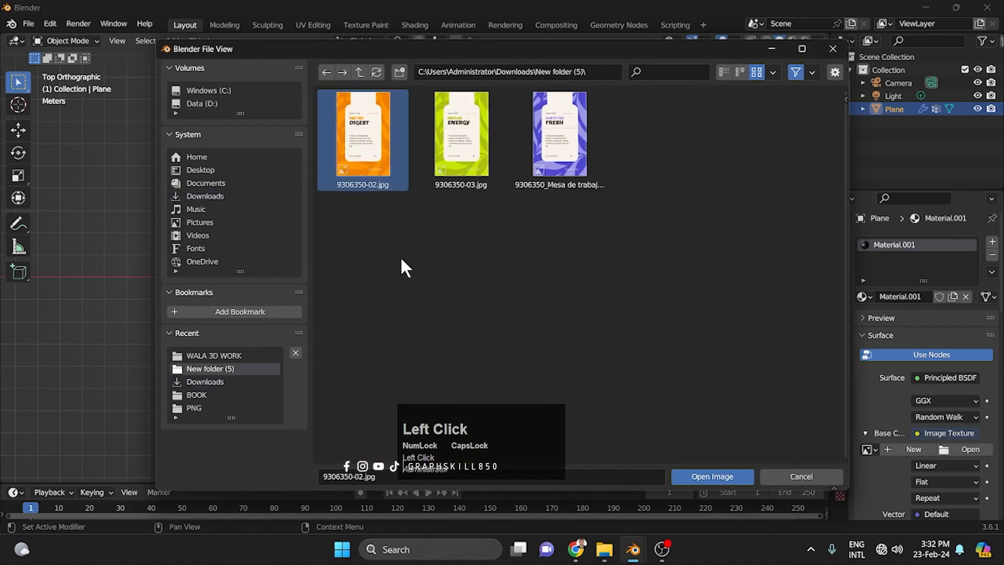
click(691, 476)
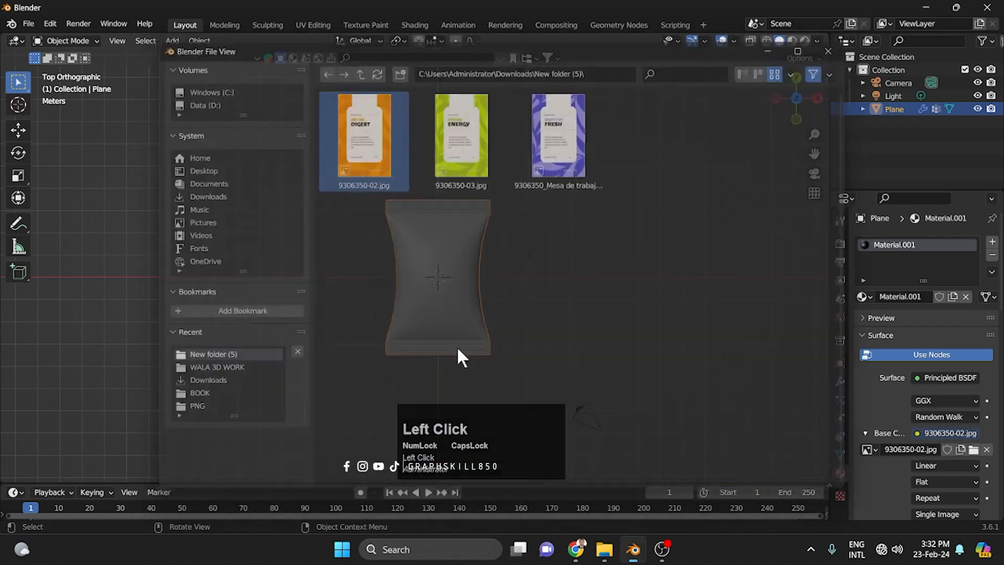
- Show the pouch in Material Preview shading, check the label artwork from an angle, and look through the material's surface settings
click(793, 41)
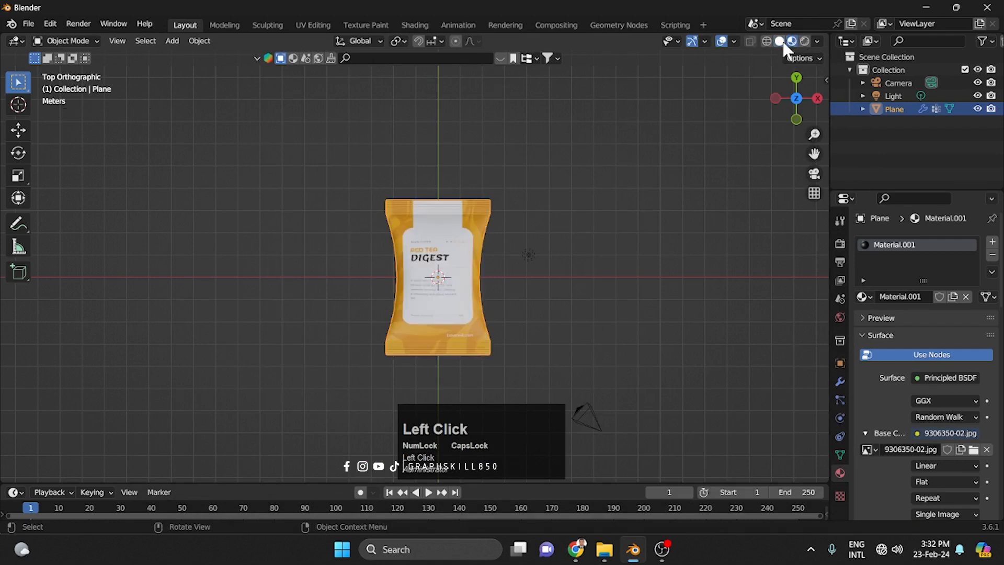
scroll(441, 271, up, 3)
middle_drag(440, 271, 451, 227)
click(460, 232)
scroll(460, 241, down, 3)
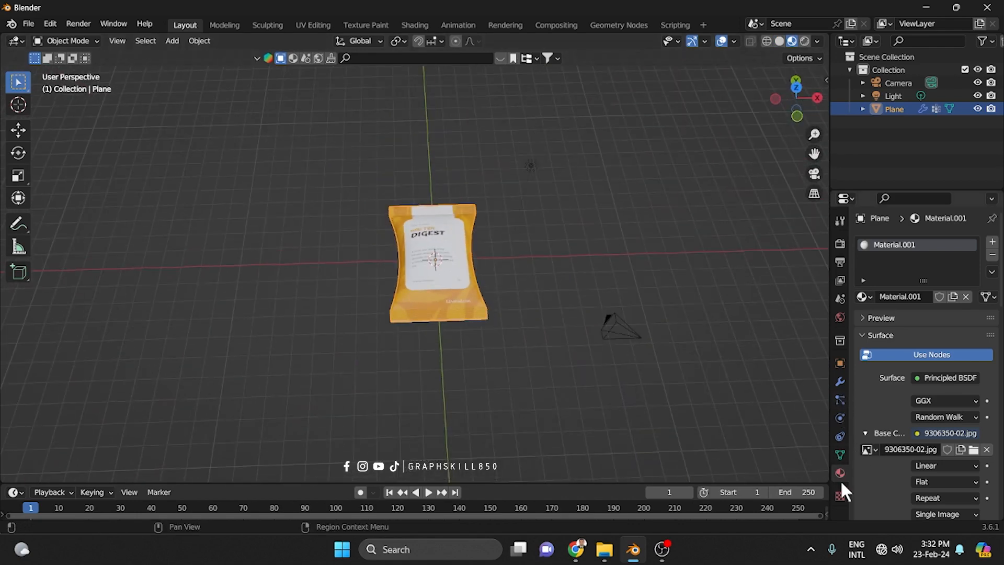
scroll(934, 398, down, 8)
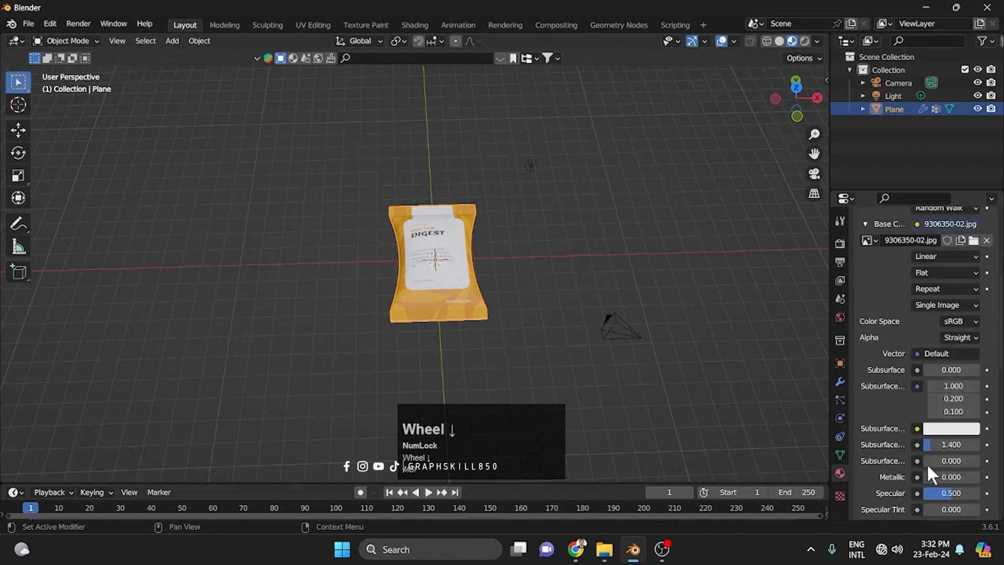
- Set the pouch material's Roughness to 0 and check the glossier surface up close
scroll(932, 452, down, 4)
click(949, 421)
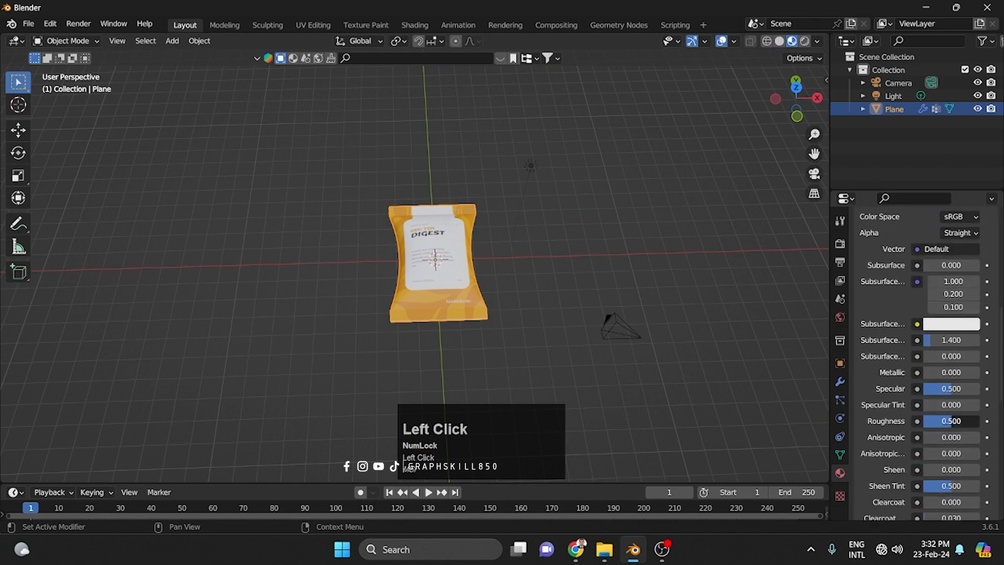
drag(946, 421, 917, 421)
scroll(451, 313, up, 3)
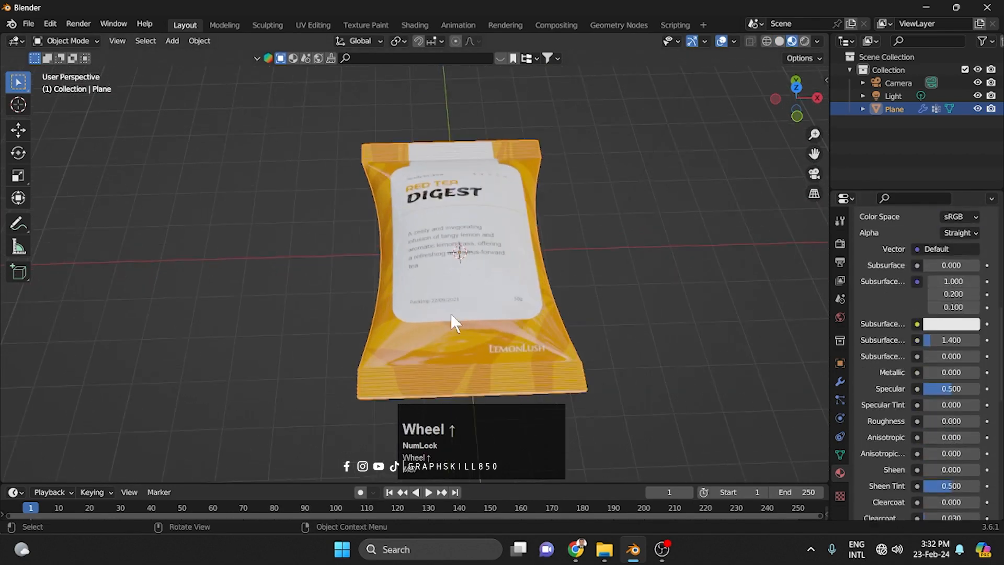
middle_drag(451, 314, 472, 318)
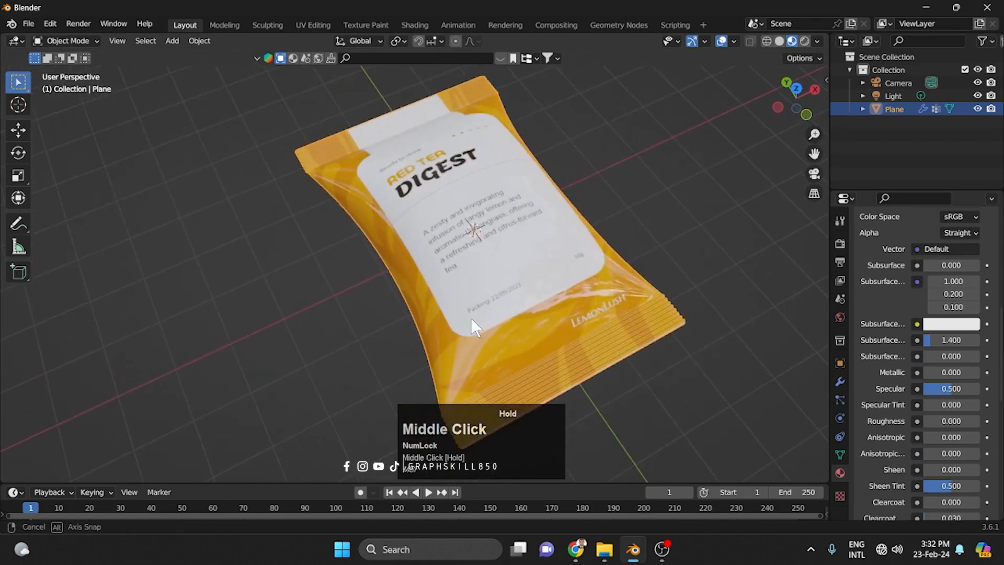
- Raise the pouch material's Metallic value to about 0.2 and check the reflections from several angles
mouse_move(931, 372)
mouse_down()
mouse_move(962, 372)
mouse_move(932, 371)
mouse_up()
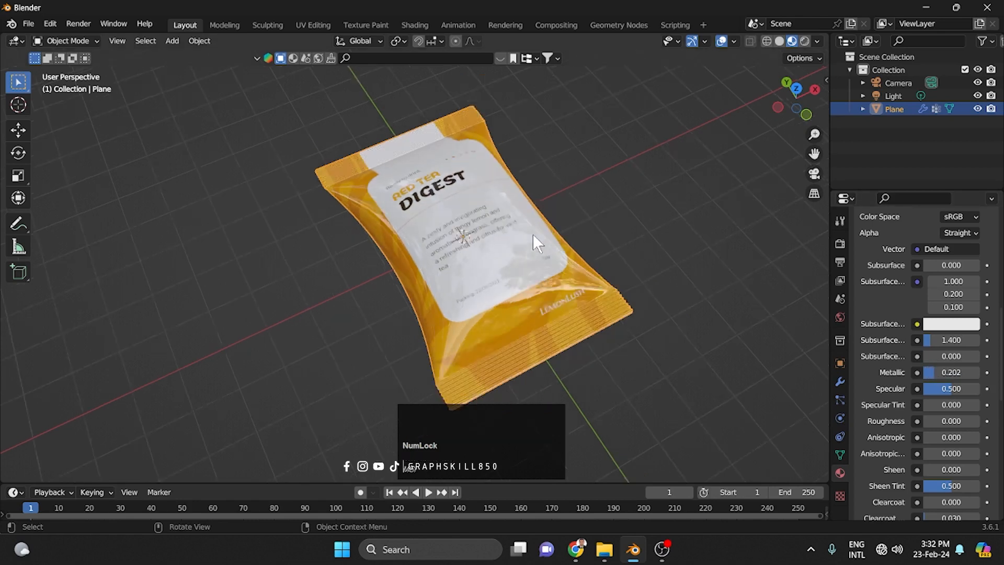
middle_drag(532, 234, 388, 242)
scroll(387, 242, up, 3)
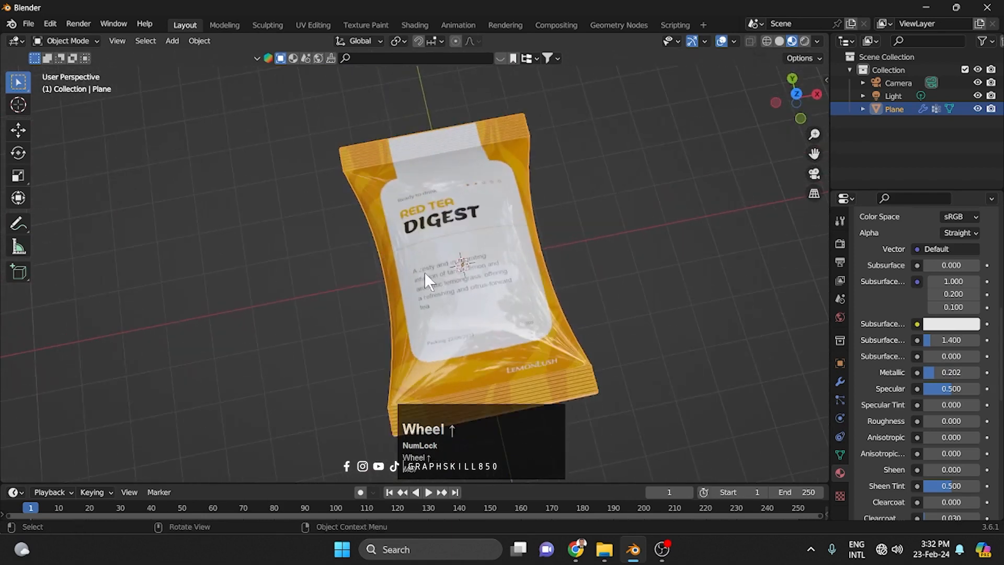
middle_drag(424, 272, 465, 226)
- Stand the pouch upright by rotating it 90° about the global X axis
key(KP_7)
click(478, 268)
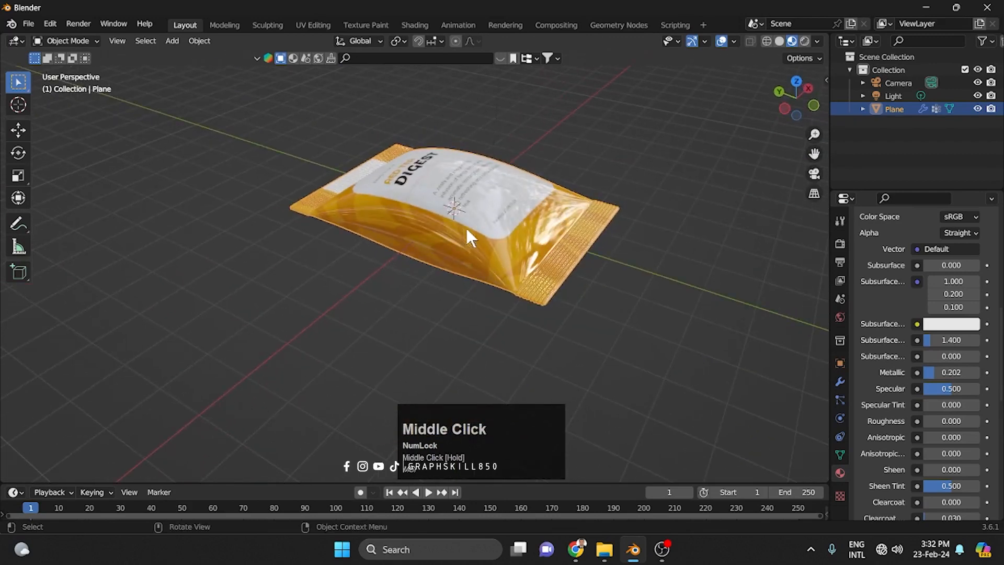
key(r)
text(x)
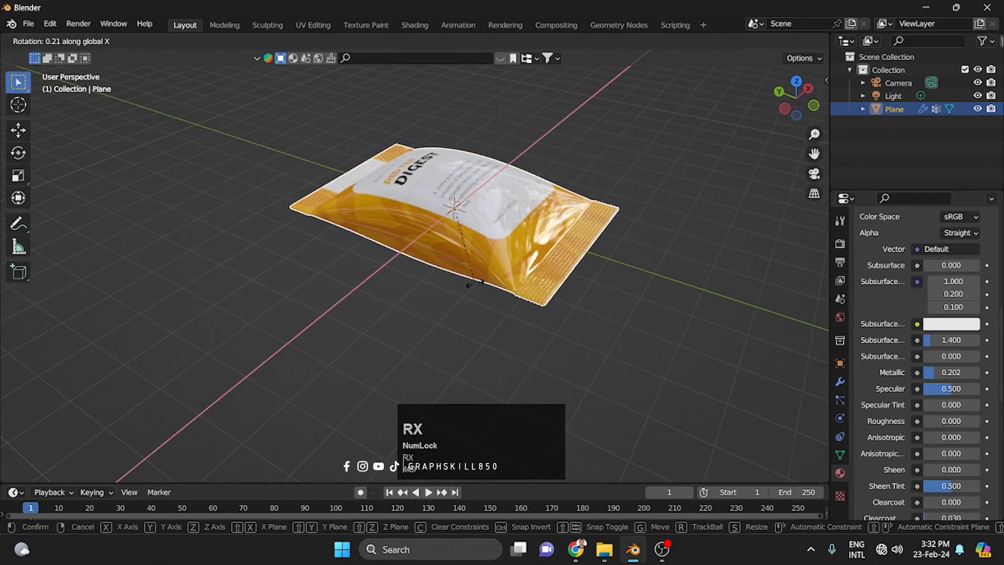
text(90)
click(474, 283)
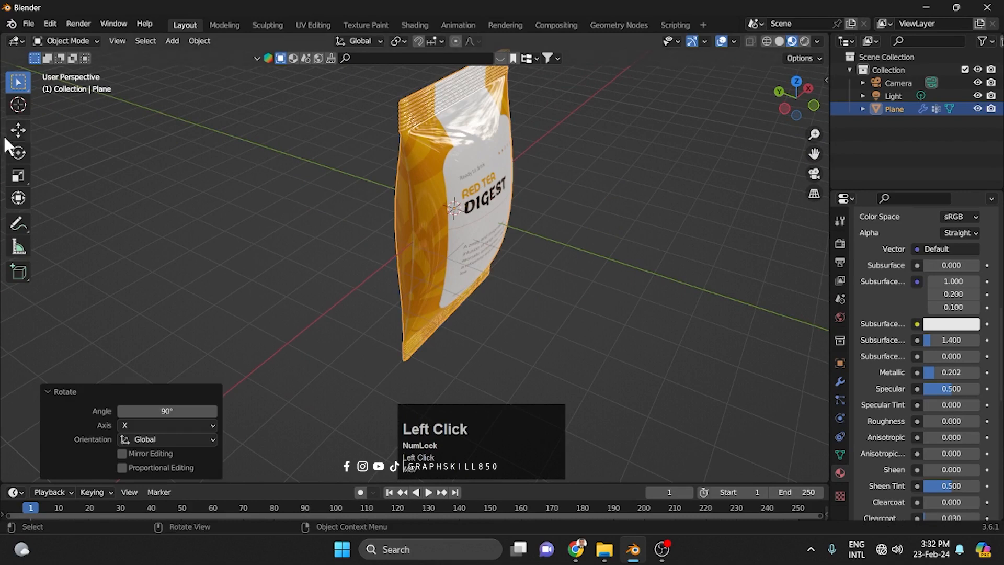
- Duplicate the pouch about 5.4 m along the X axis and repeat the duplication to make a row of three
click(18, 130)
middle_drag(224, 235, 497, 269)
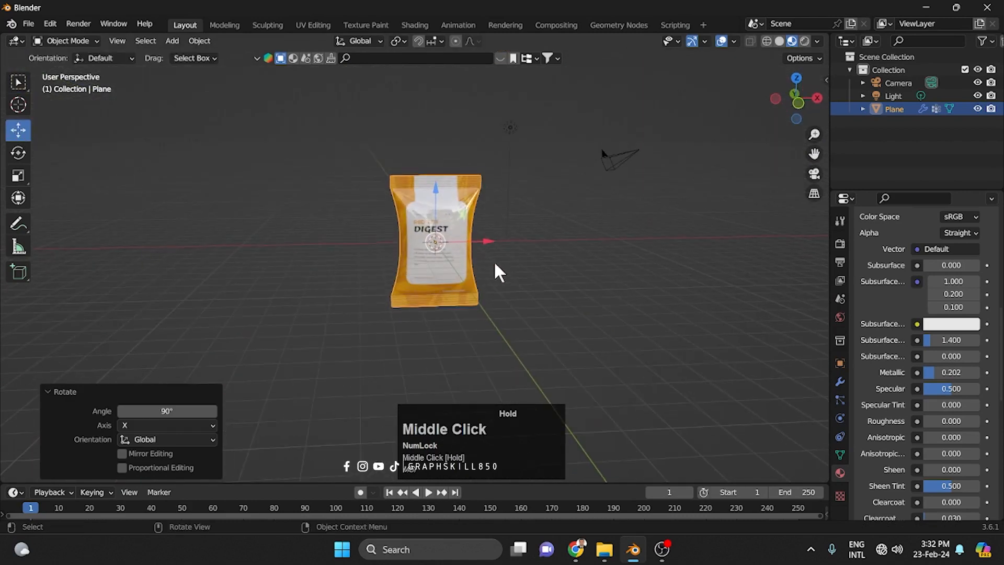
key(shift+d)
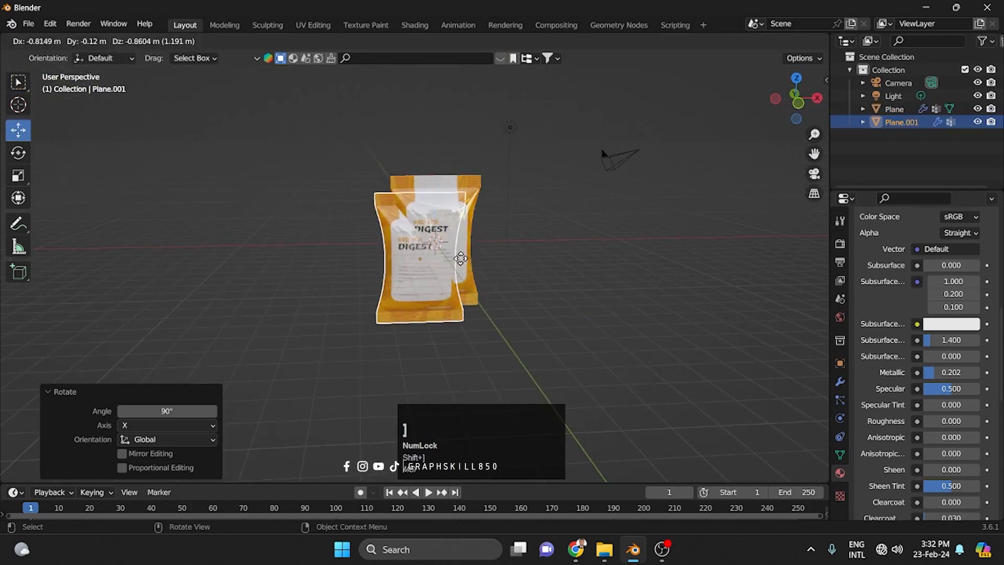
key(x)
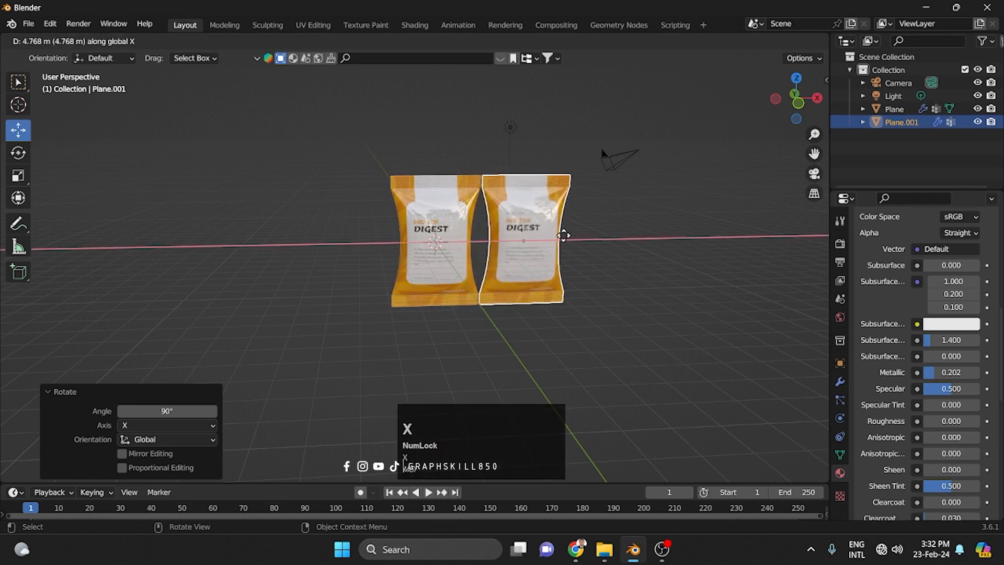
click(575, 236)
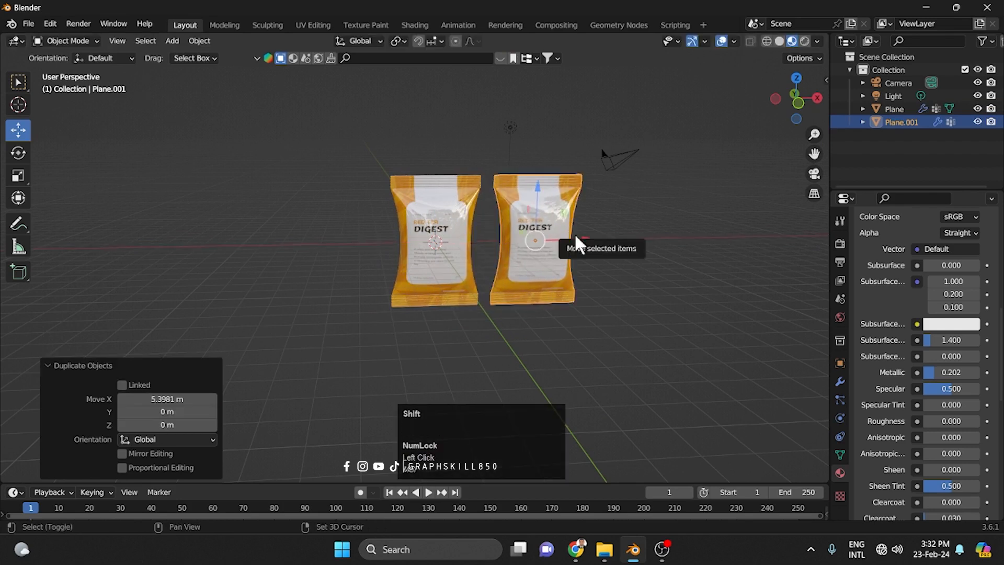
key(shift+r)
shift+middle_drag(532, 302, 395, 280)
- Select the middle pouch and bring its material slot and Base Color image settings into view
click(409, 194)
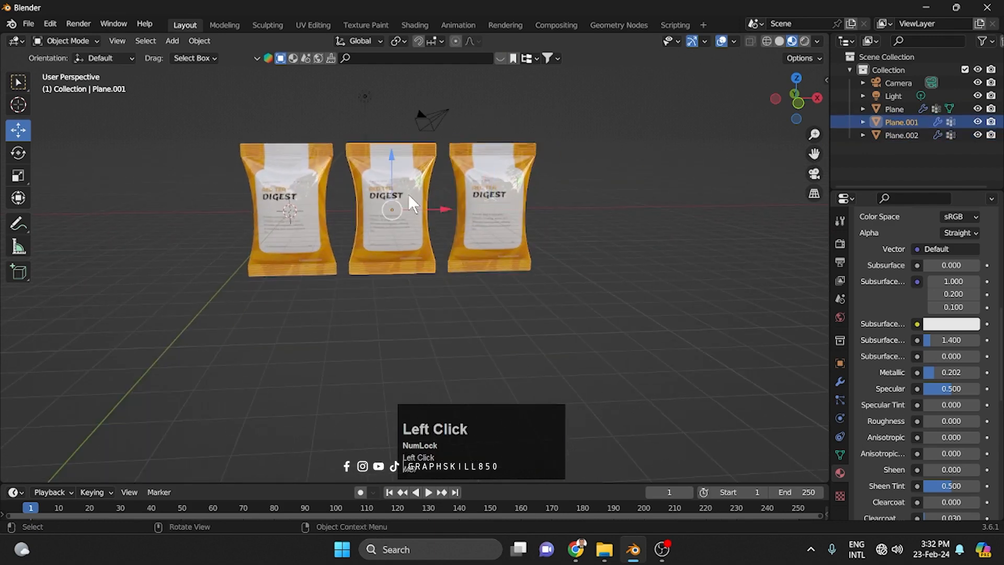
scroll(385, 230, up, 1)
scroll(386, 233, up, 2)
shift+middle_drag(385, 240, 400, 305)
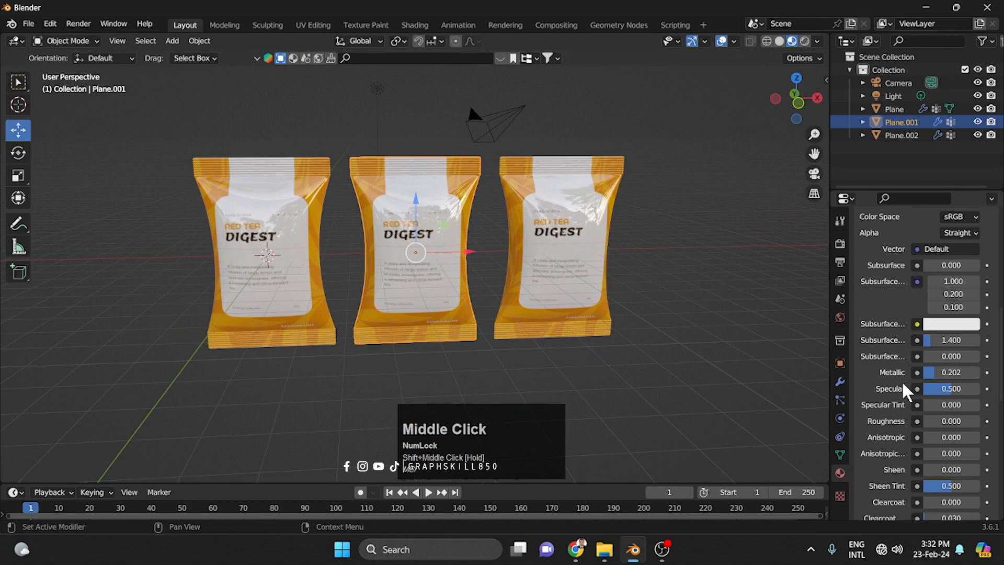
scroll(903, 387, up, 10)
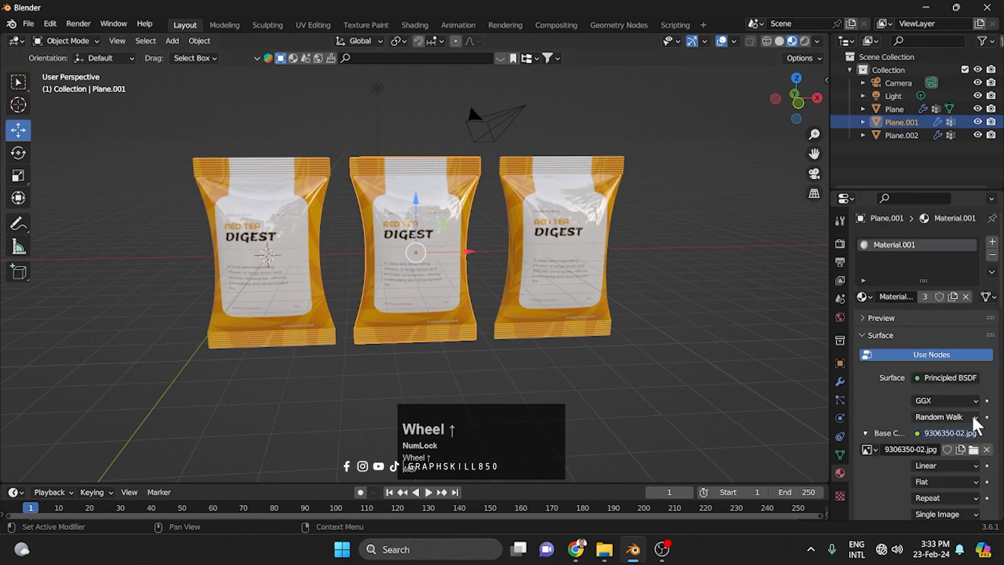
- Try loading 9306350-03.jpg into the material shared by all three pouches, and undo the image change
click(973, 450)
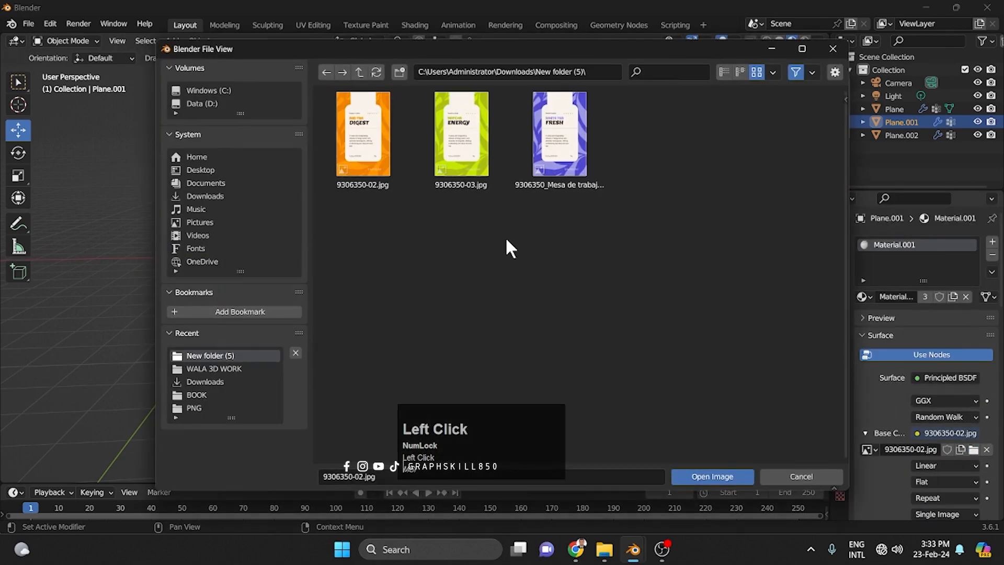
double_click(441, 188)
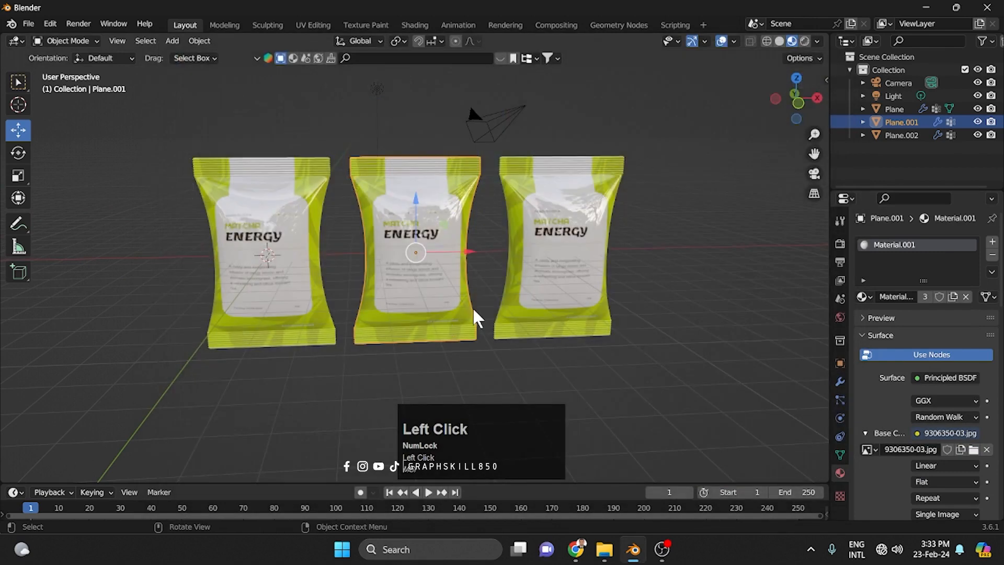
key(ctrl+z)
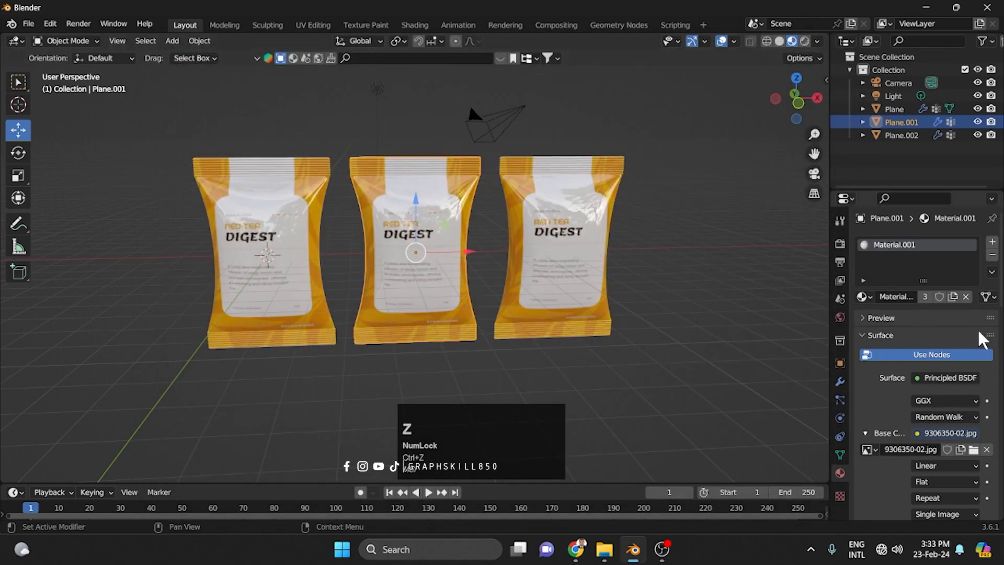
- Give the middle pouch its own copy of the material and load 9306350-03.jpg as its Base Color image
click(952, 297)
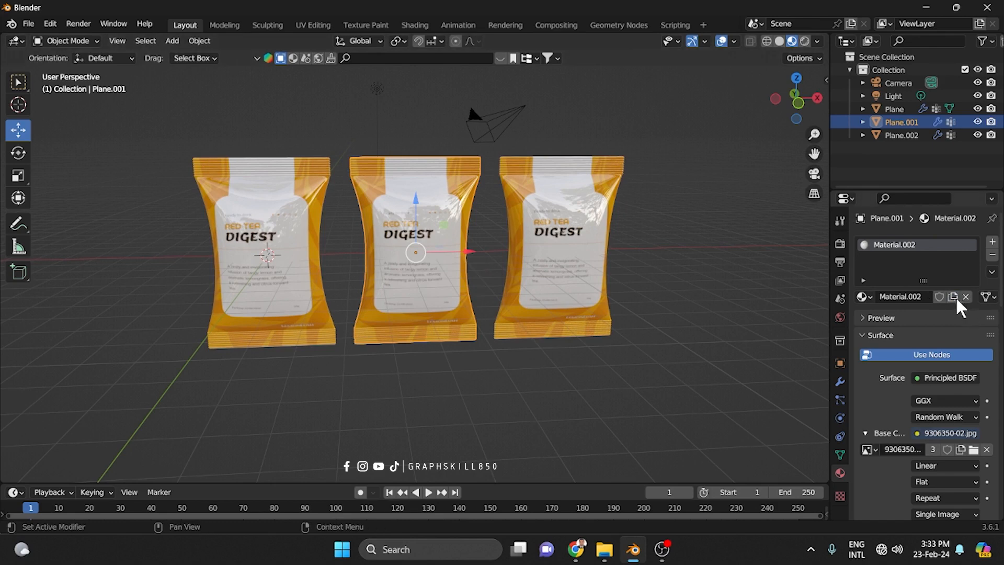
click(973, 449)
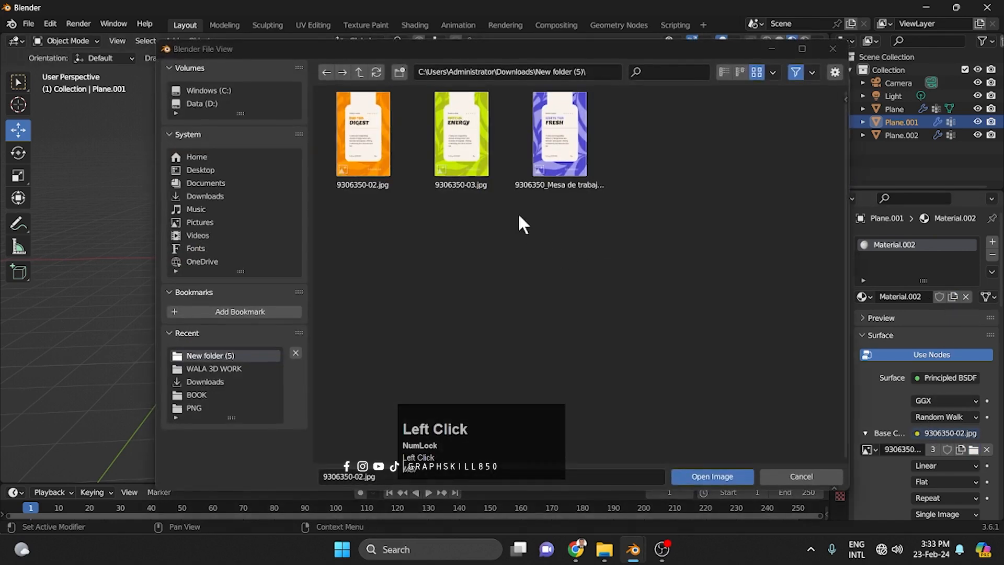
double_click(462, 140)
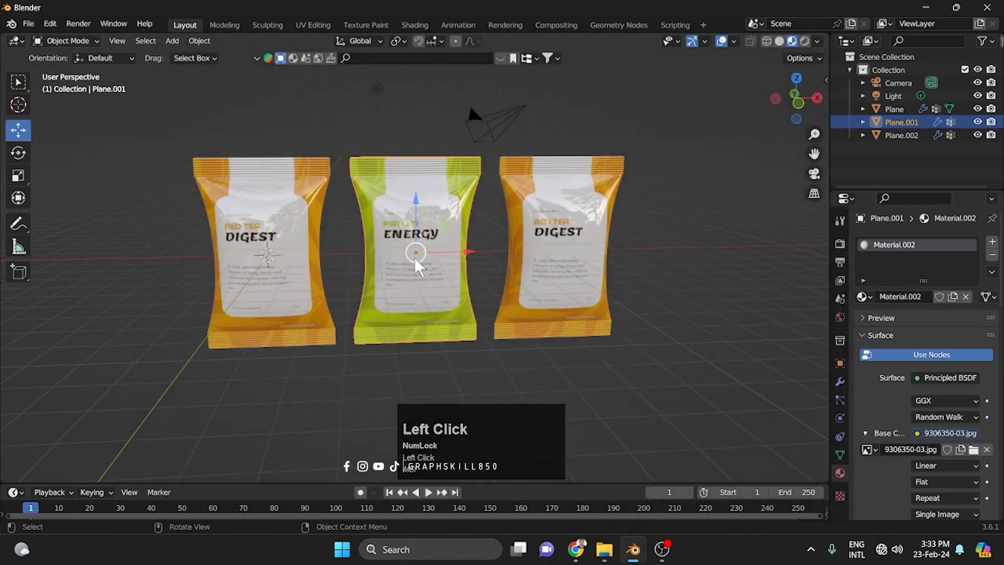
- Give the third pouch its own material copy, load the purple White Tea Fresh label as its Base Color image, and look over the row
click(600, 287)
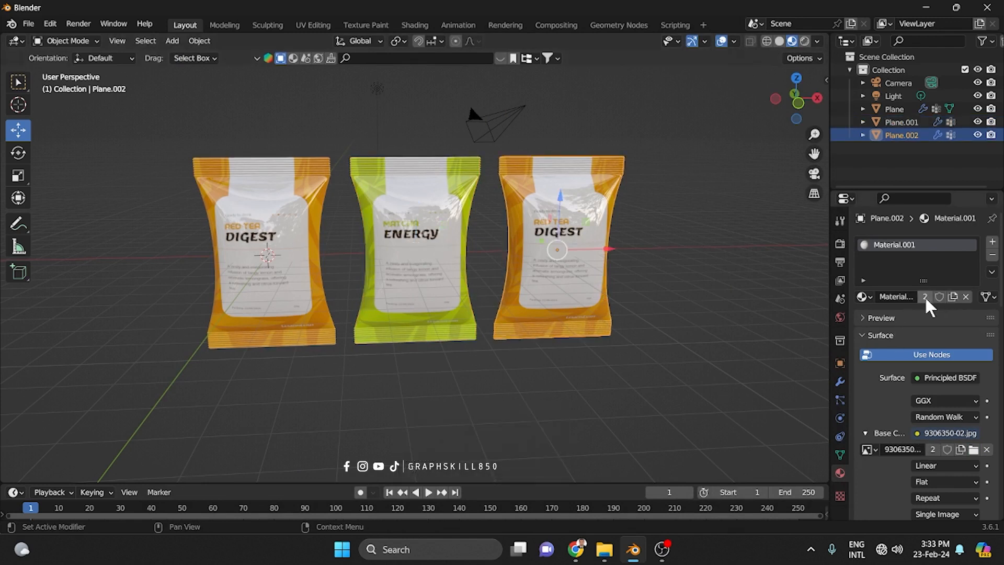
click(953, 297)
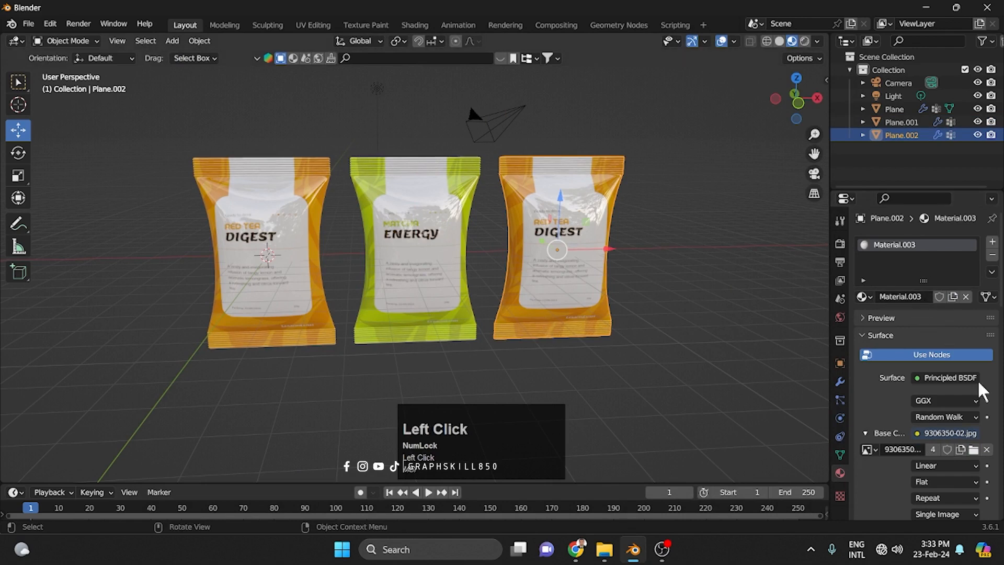
click(974, 448)
click(549, 157)
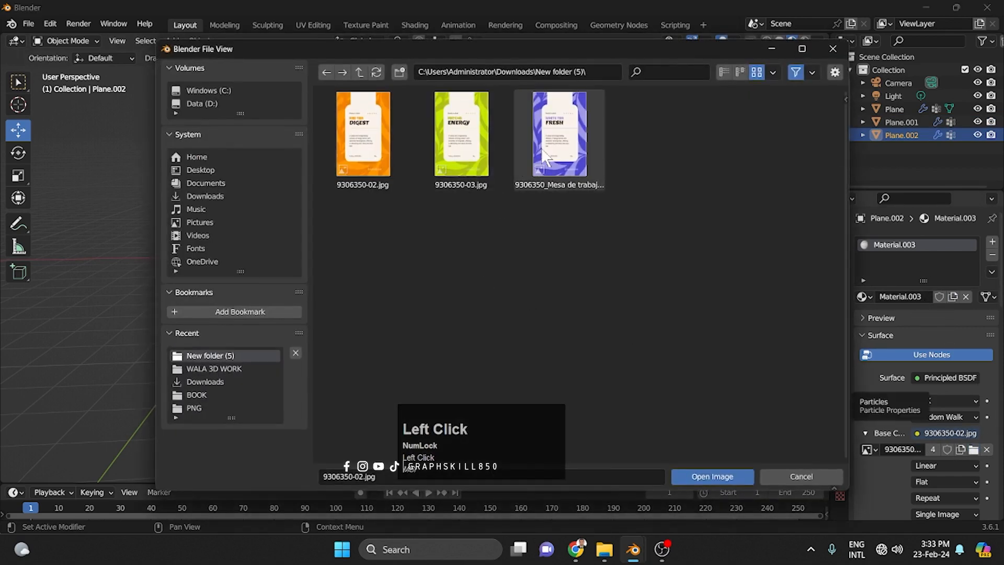
double_click(549, 157)
scroll(457, 272, down, 2)
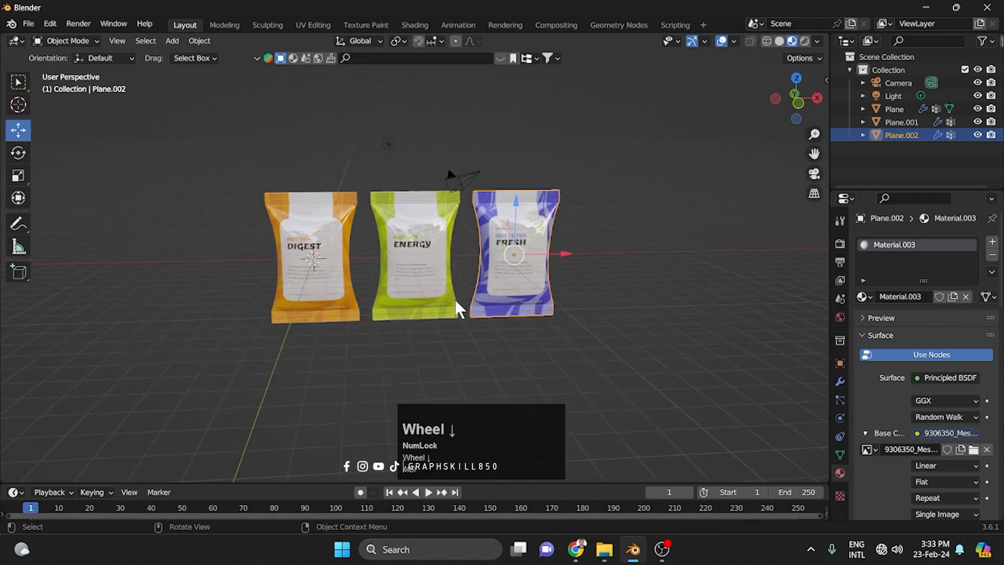
middle_drag(454, 297, 428, 320)
scroll(460, 324, up, 3)
middle_drag(501, 331, 484, 296)
middle_drag(383, 307, 474, 321)
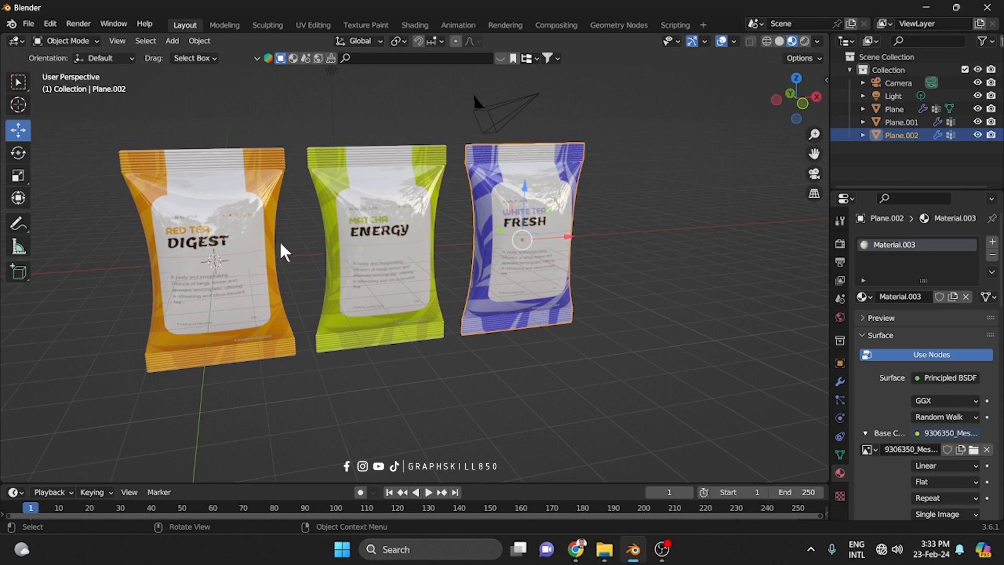
- Select all three pouches and thin them by scaling to about 0.64 along the global Y axis
middle_drag(467, 286, 508, 279)
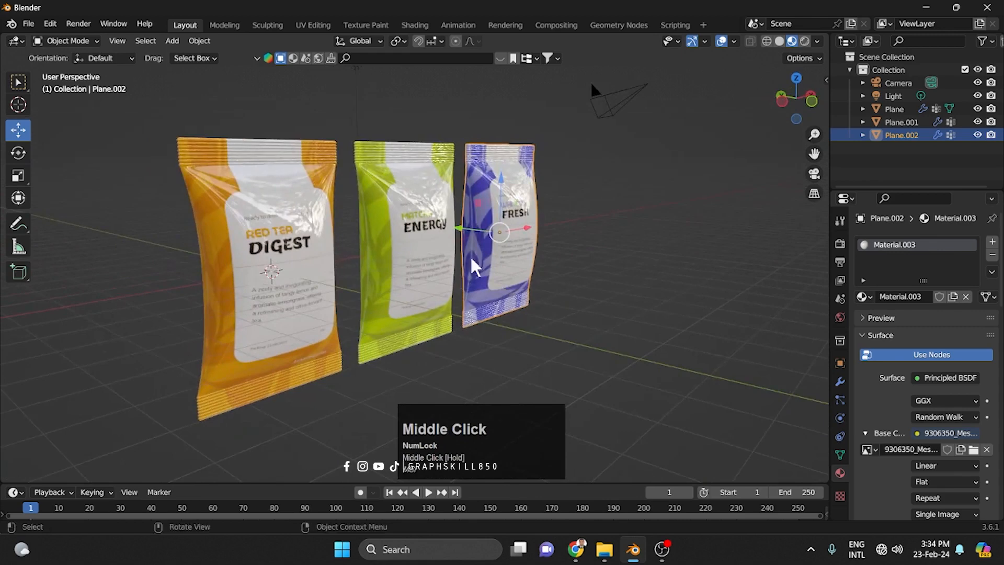
shift+click(405, 251)
shift+click(265, 265)
middle_drag(264, 264, 300, 309)
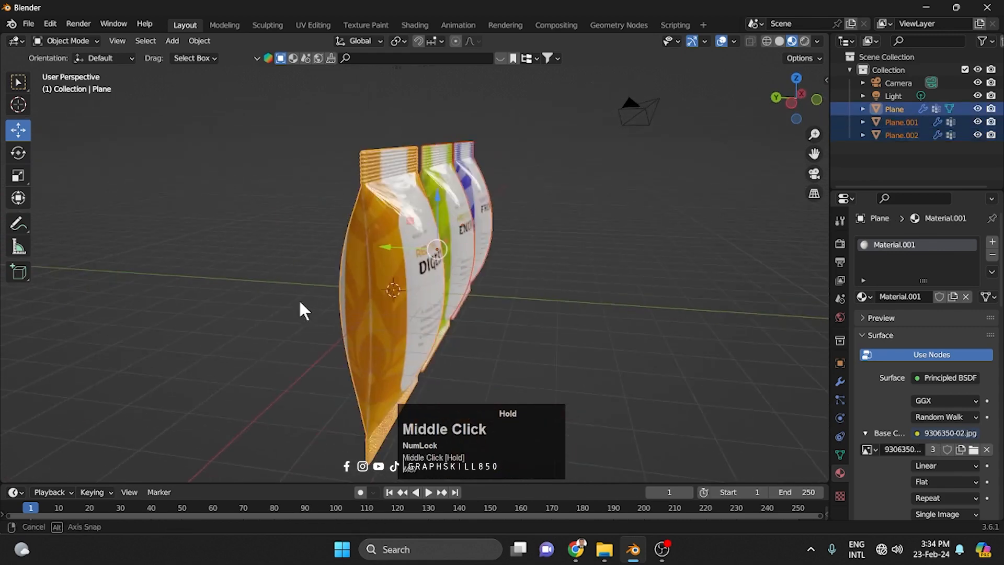
key(s)
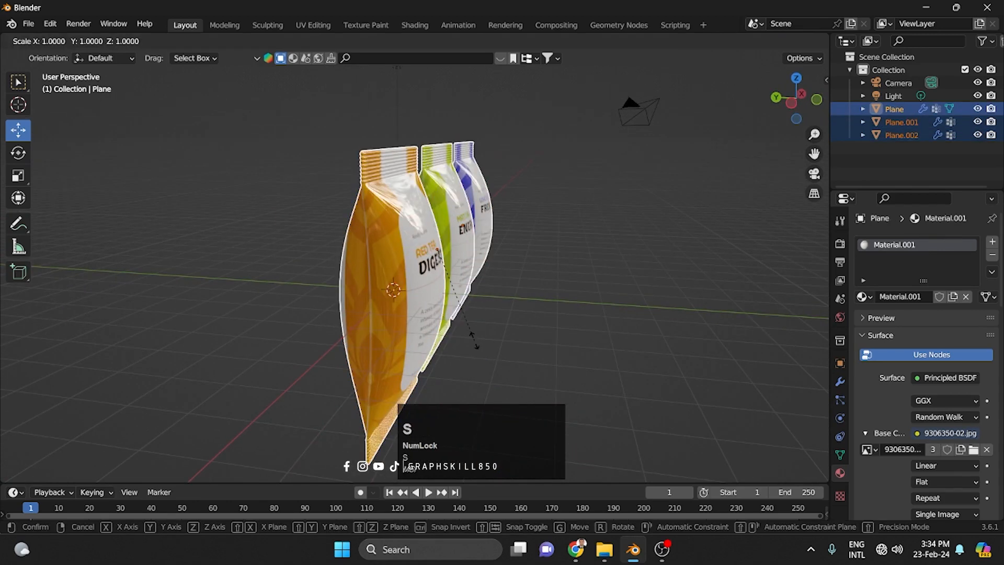
key(y)
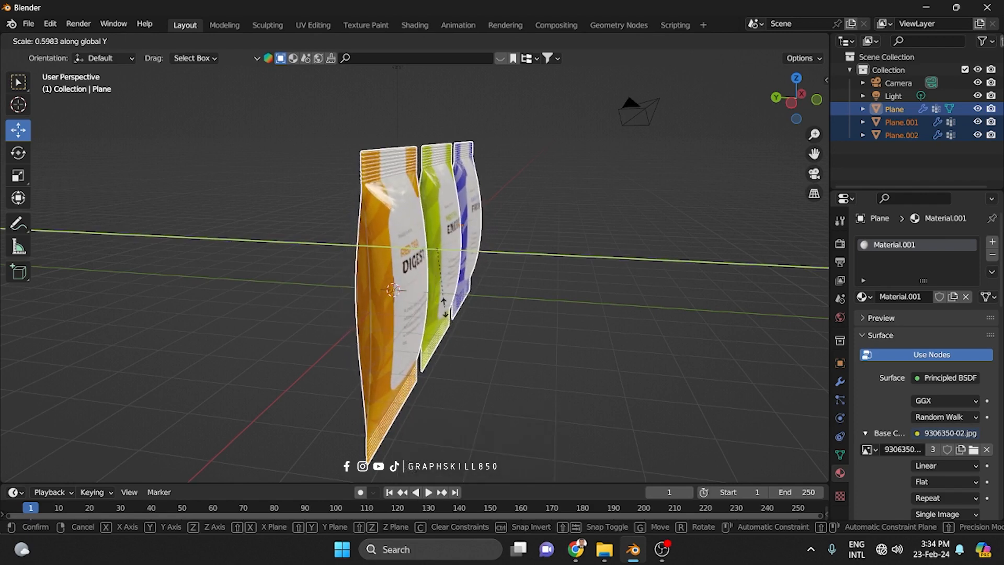
click(461, 304)
- Examine the fronts and backs of the three thinned pouches from several angles and distances
middle_drag(460, 305, 510, 201)
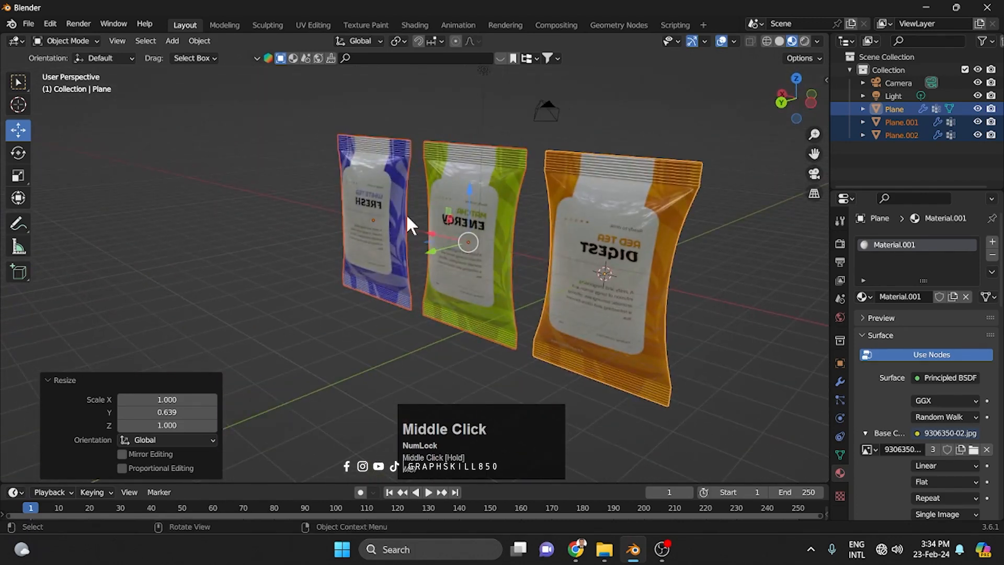
middle_drag(595, 259, 631, 142)
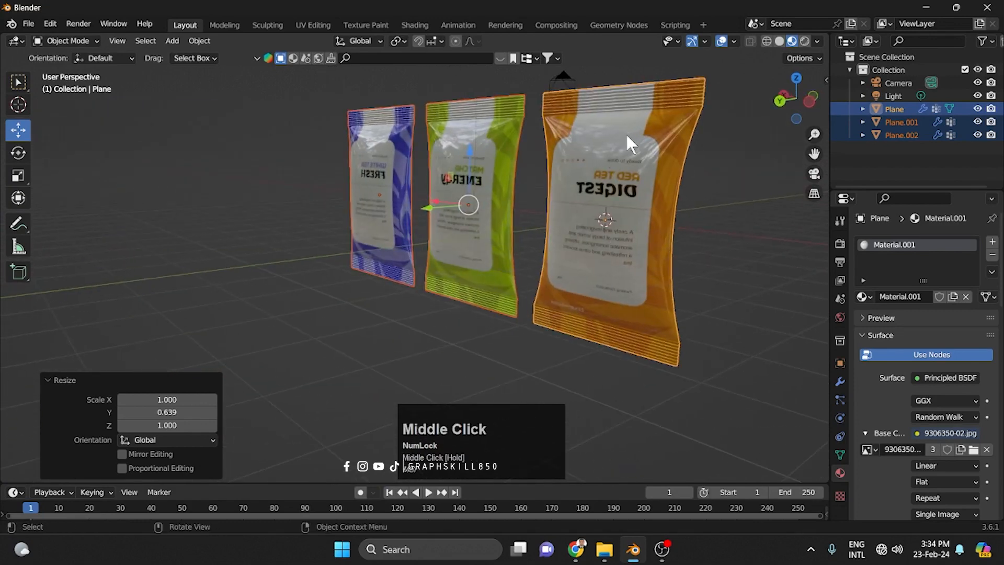
middle_drag(362, 162, 372, 251)
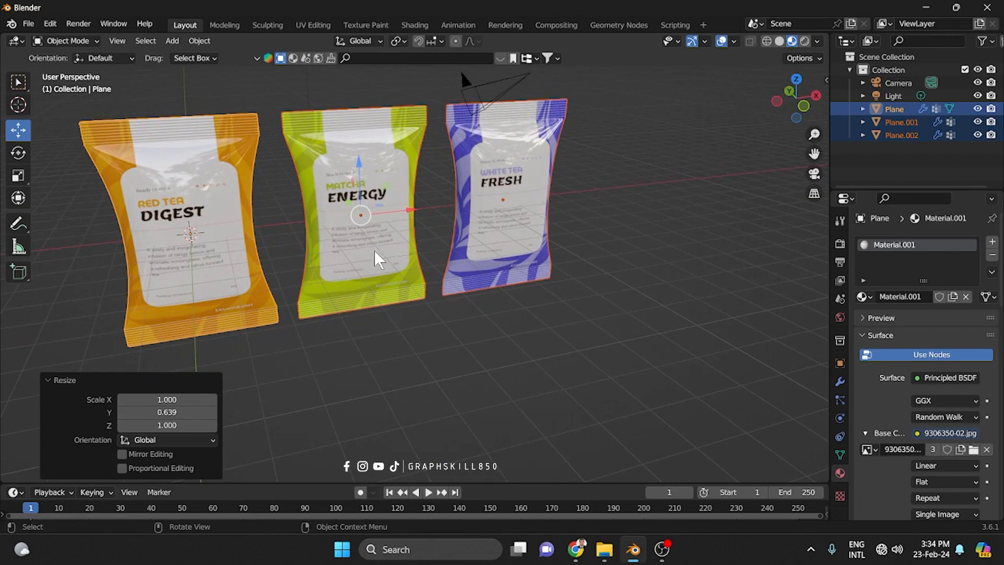
scroll(487, 254, down, 3)
middle_drag(487, 254, 402, 246)
scroll(391, 252, up, 4)
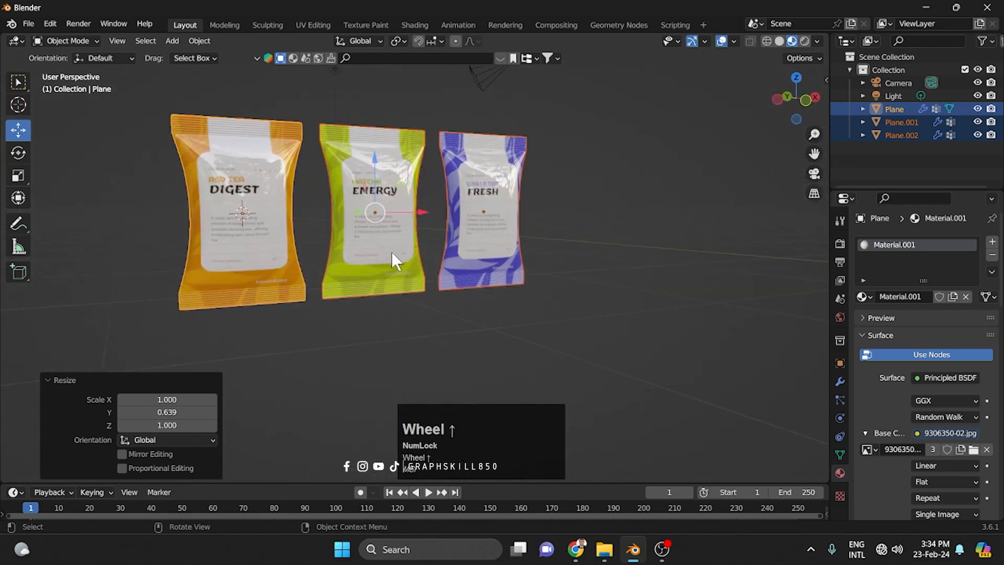
middle_drag(329, 264, 452, 216)
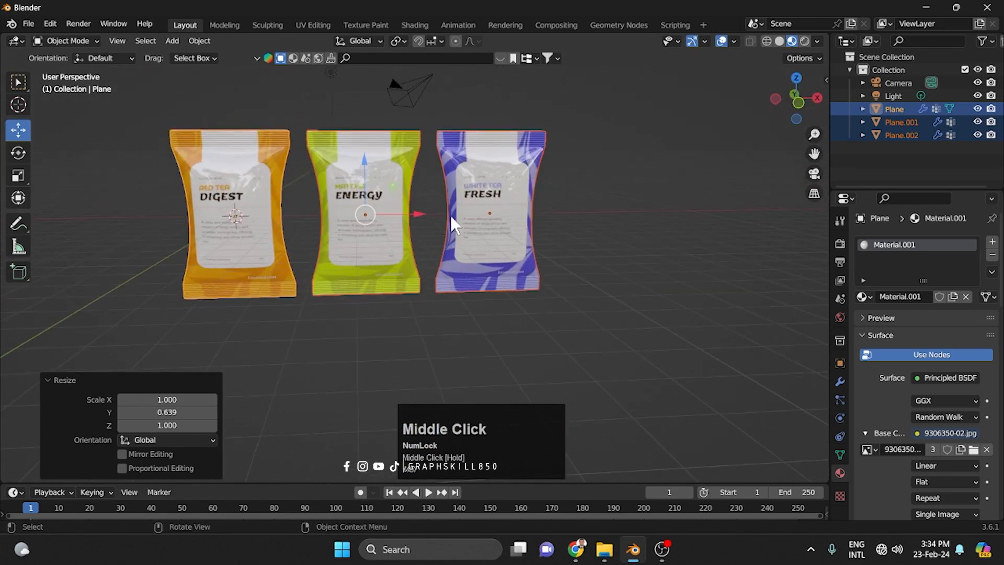
middle_drag(365, 268, 420, 301)
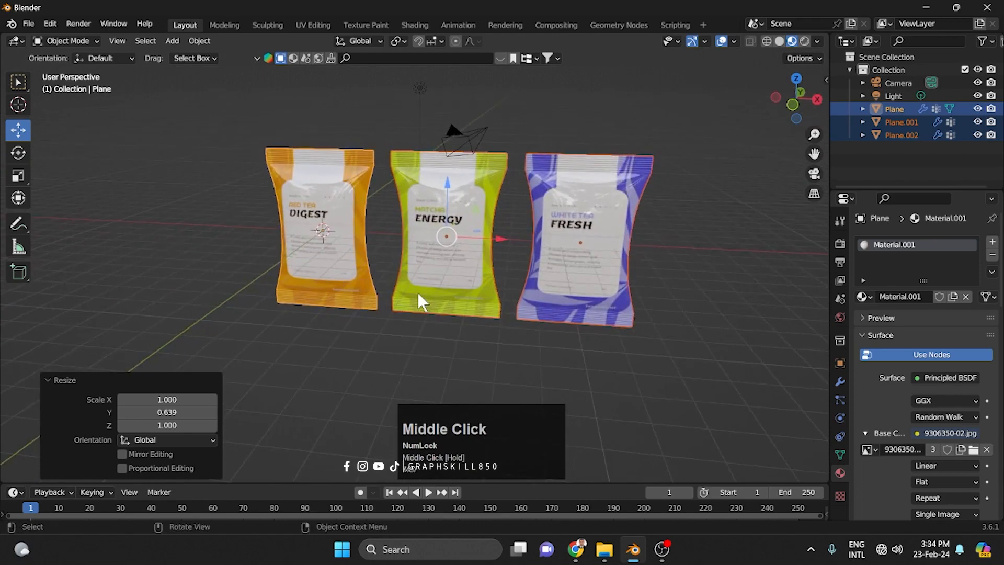
middle_drag(341, 290, 327, 271)
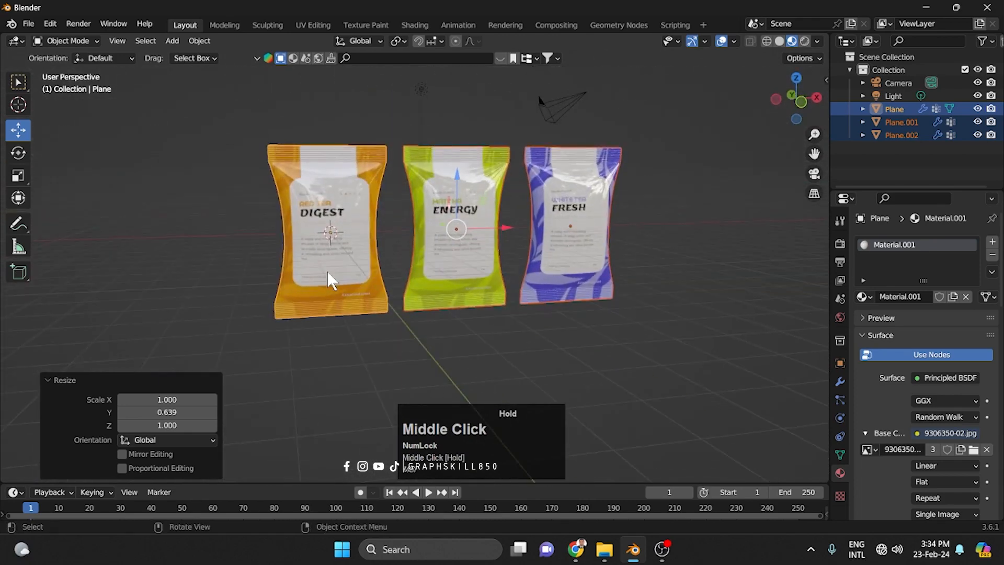